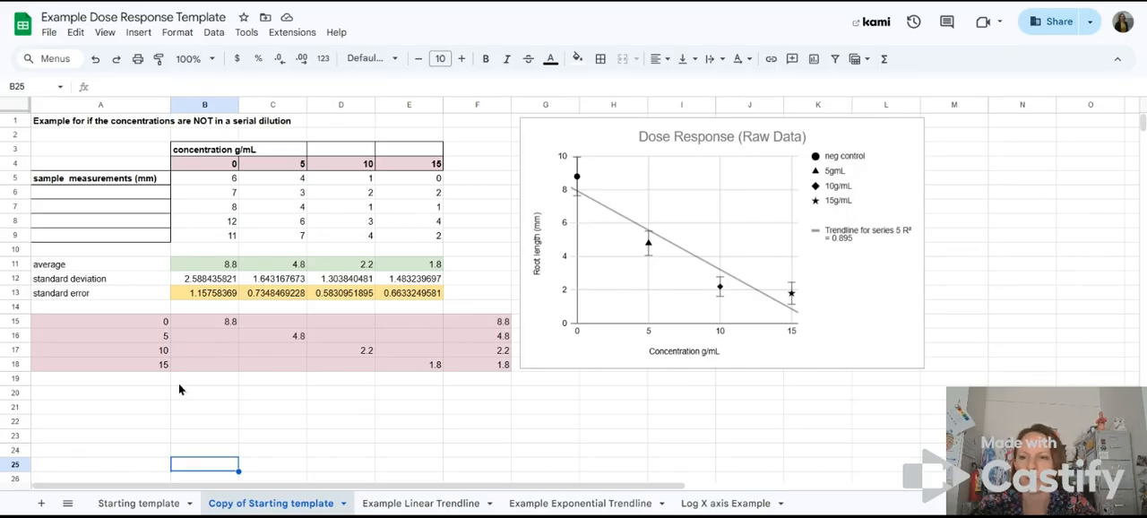
Step: Review the concentrations and sample measurements, the control's average, standard deviation and standard error formulas, and the chart data in A15:F18
left_click(144, 399)
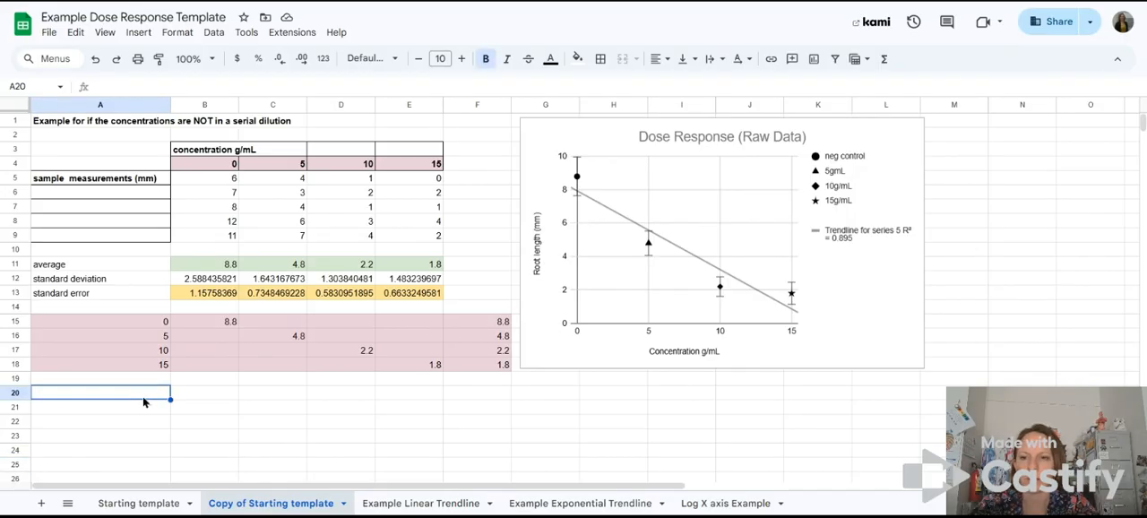
left_click(196, 397)
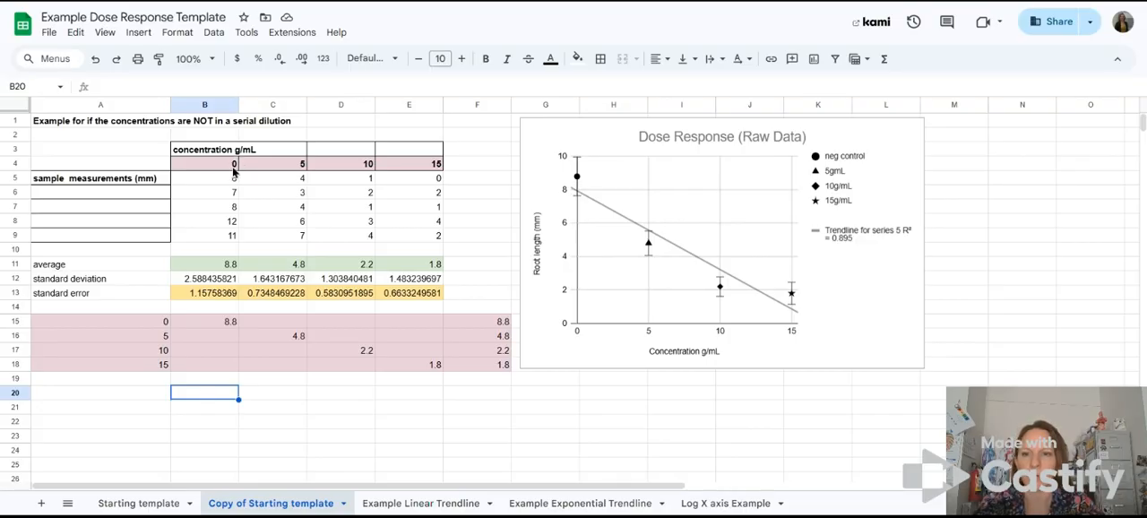
left_click_drag(219, 163, 435, 240)
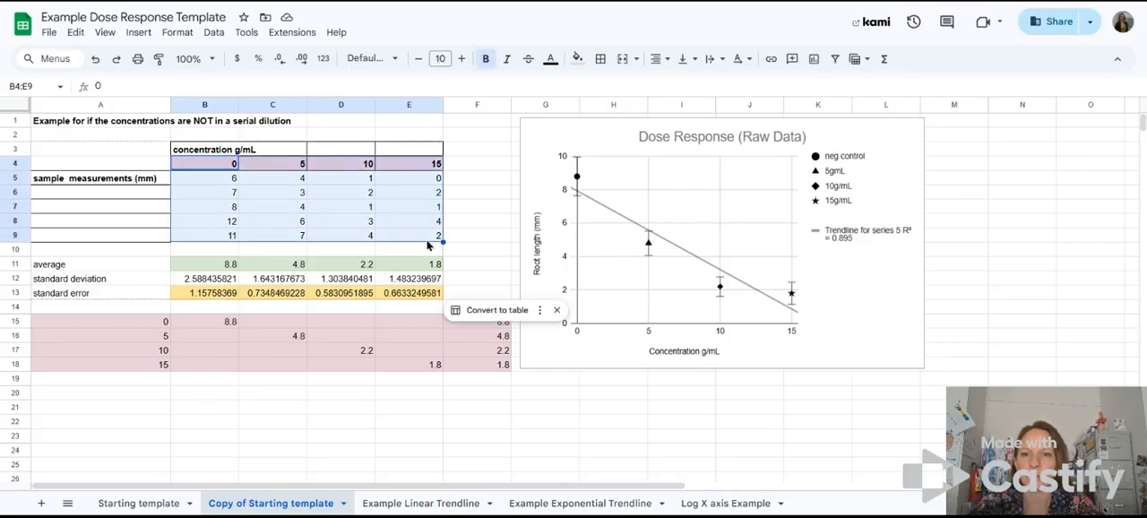
left_click(293, 215)
left_click_drag(229, 172, 425, 168)
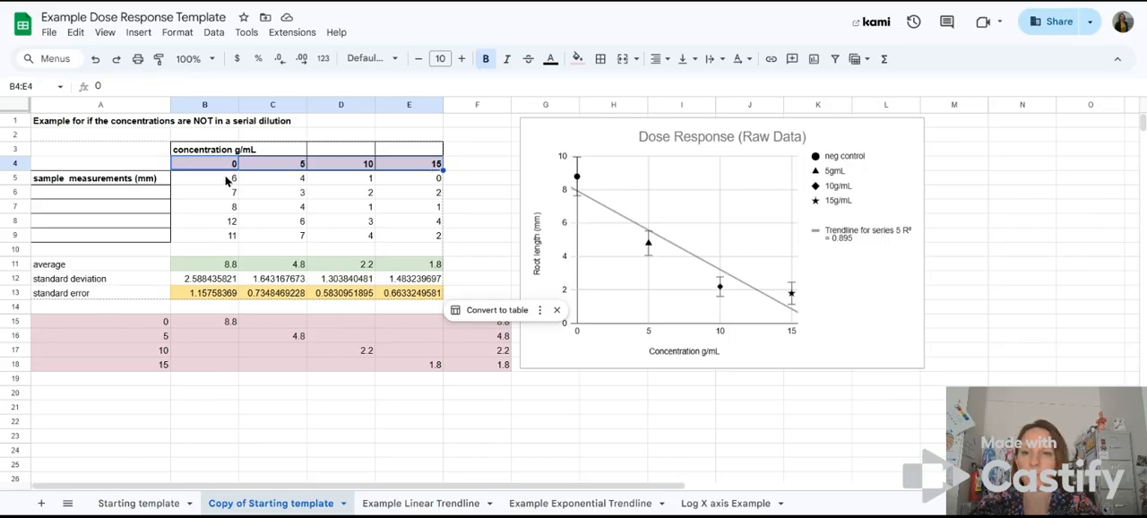
left_click_drag(204, 185, 208, 237)
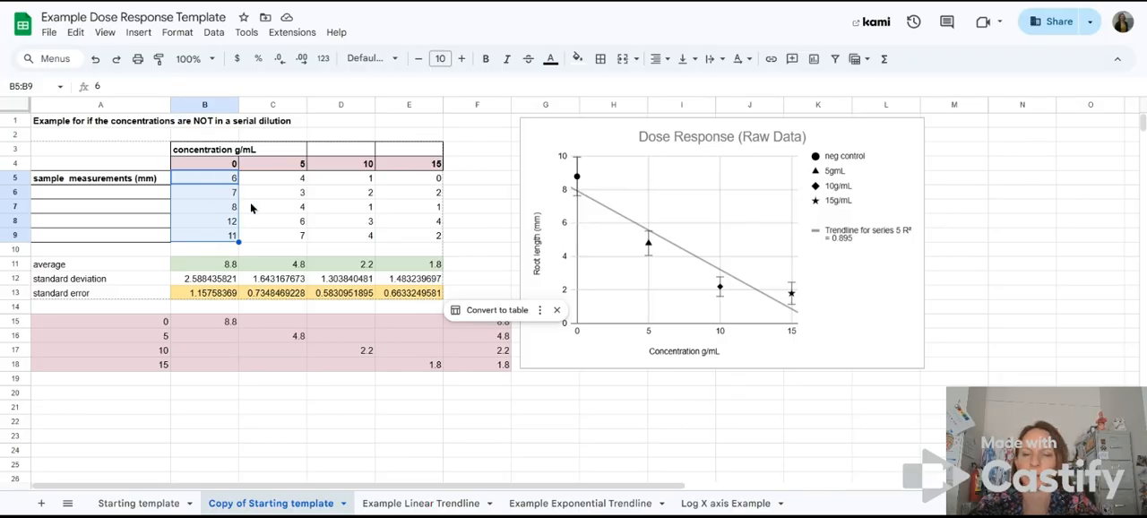
left_click_drag(290, 183, 298, 235)
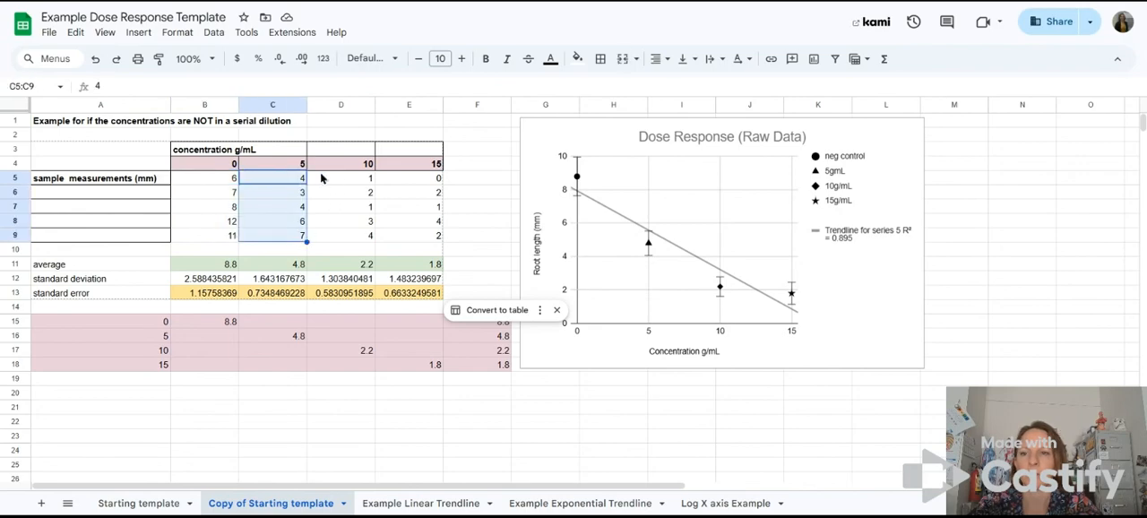
left_click_drag(327, 169, 328, 236)
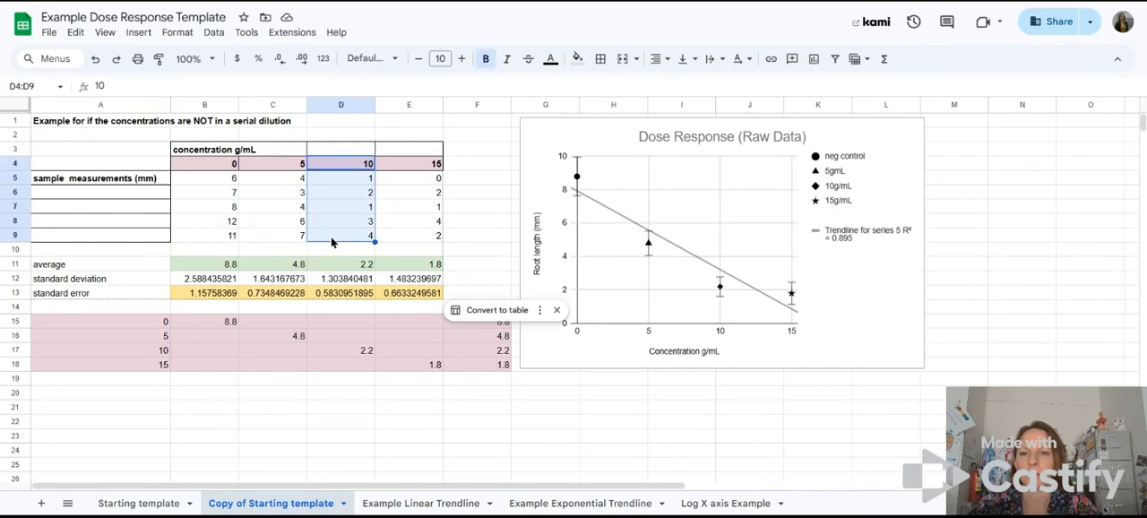
left_click_drag(408, 182, 412, 233)
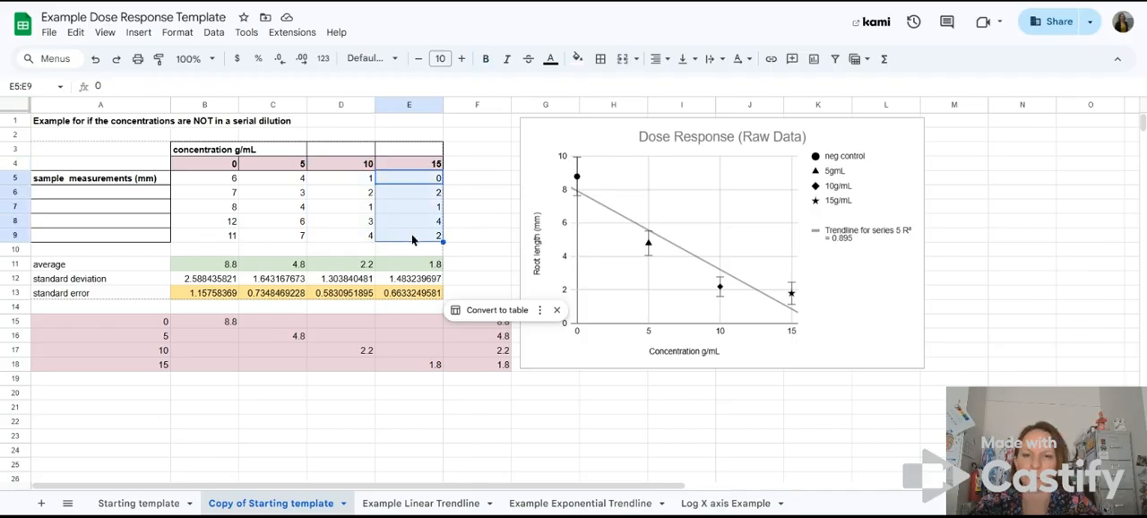
left_click(215, 265)
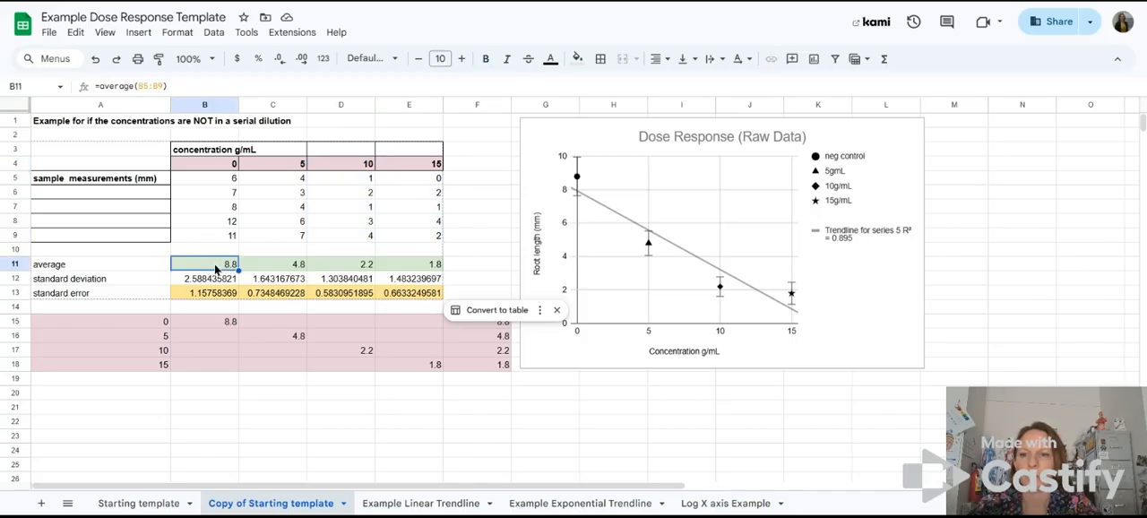
left_click(205, 281)
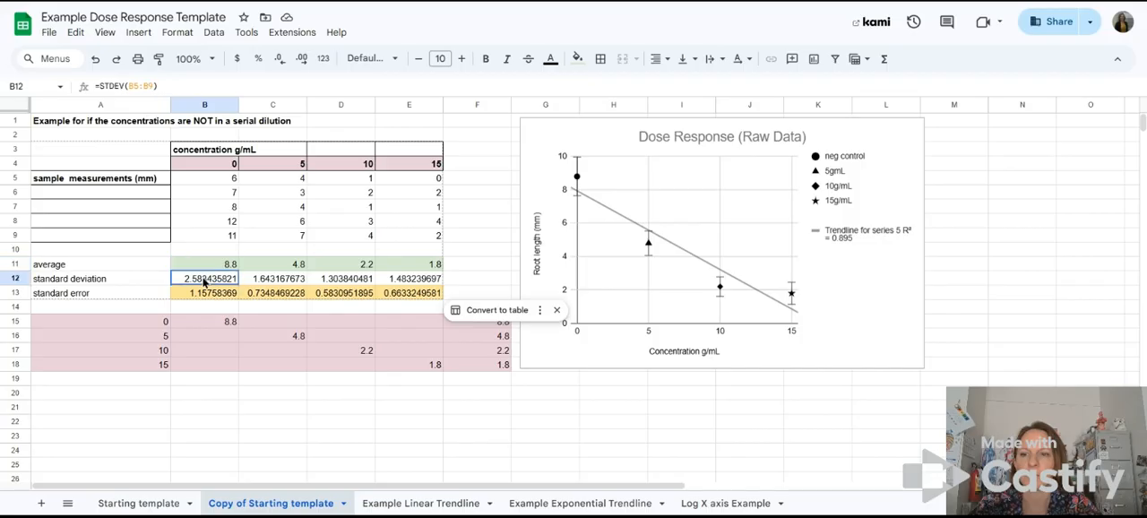
left_click(211, 296)
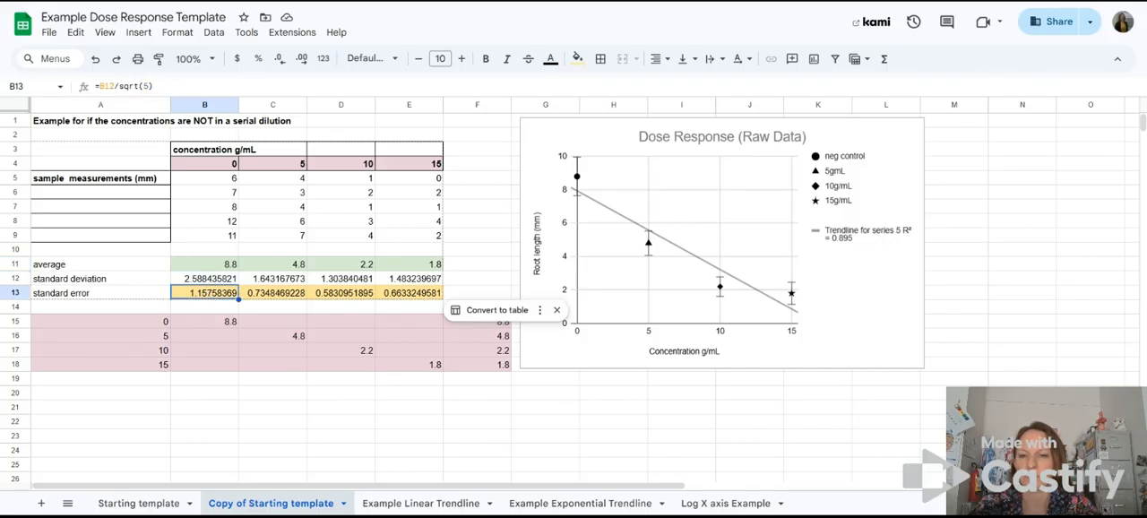
left_click_drag(137, 323, 491, 370)
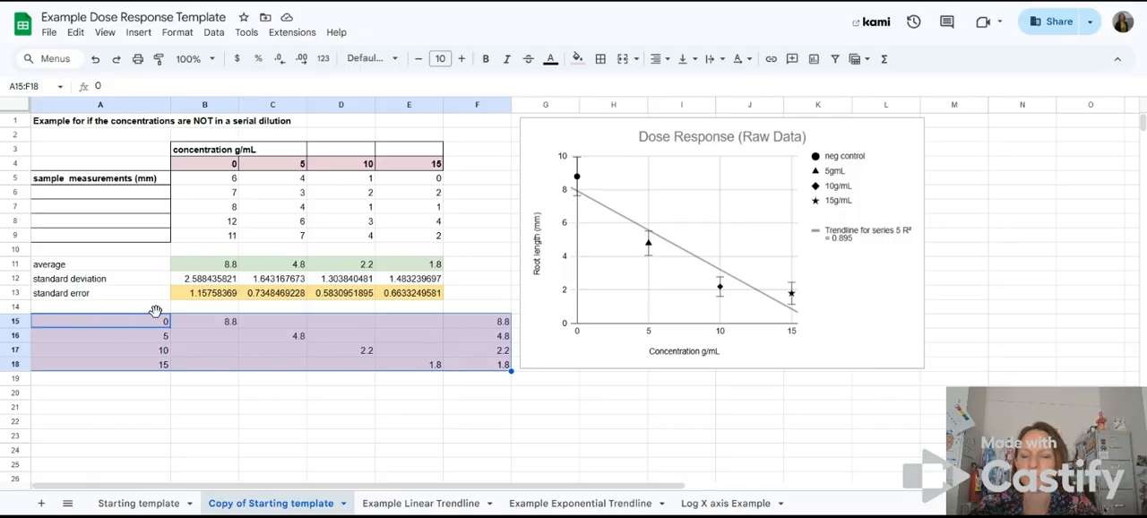
Step: Enter the heading "% growth compared to control" in cell B20 below the chart data
left_click(139, 395)
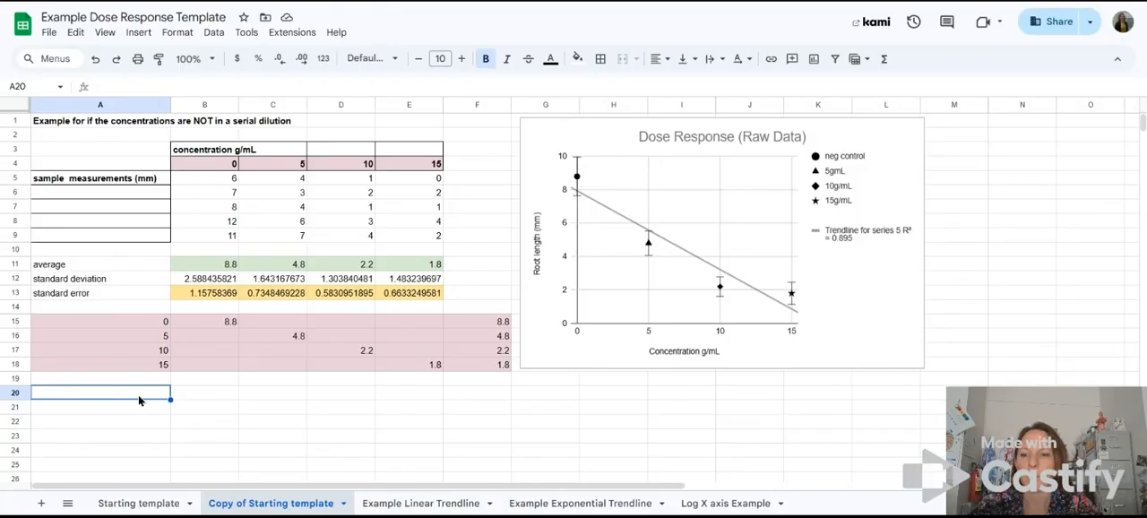
left_click(204, 395)
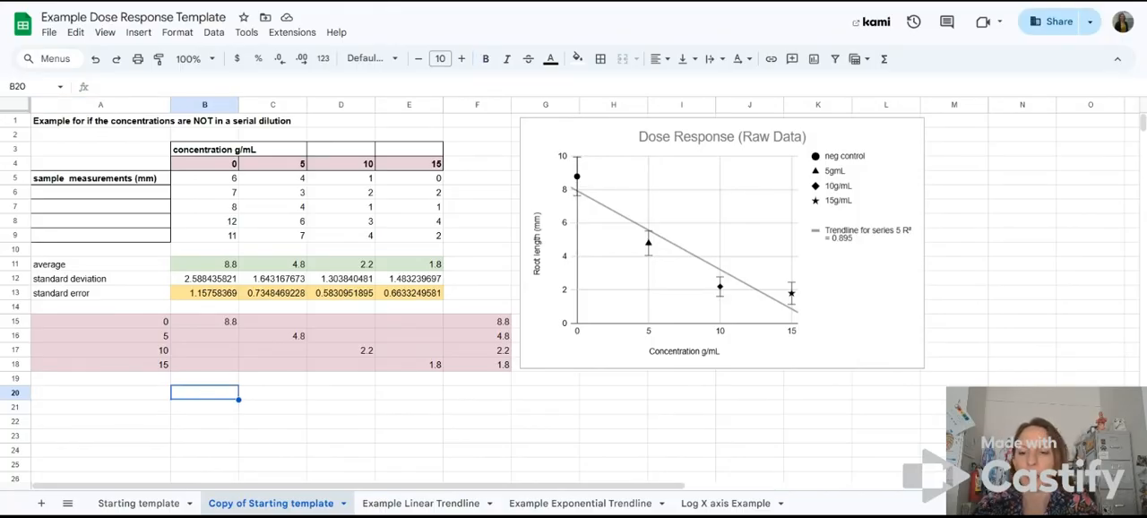
type("% g")
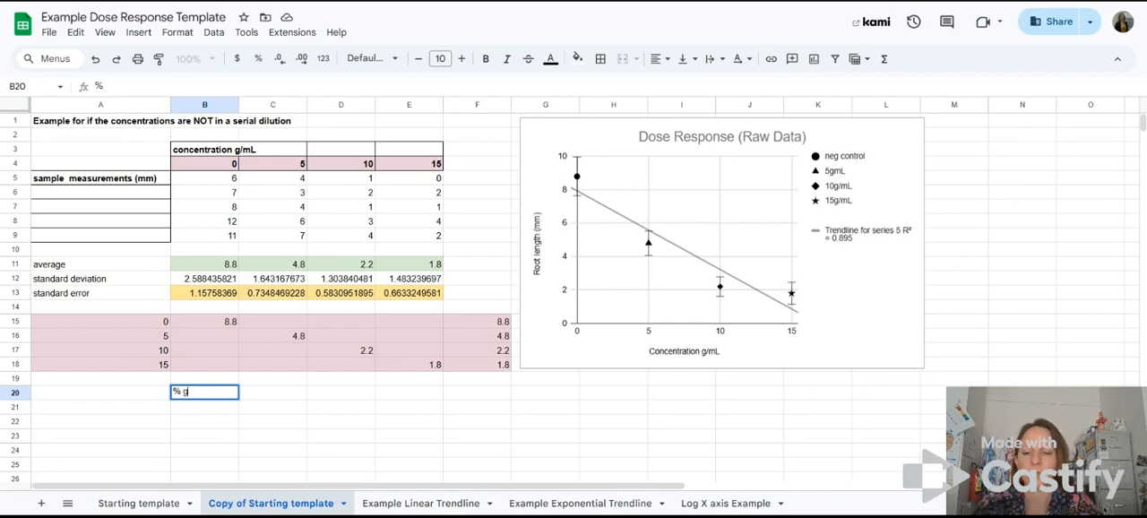
type("rowth com")
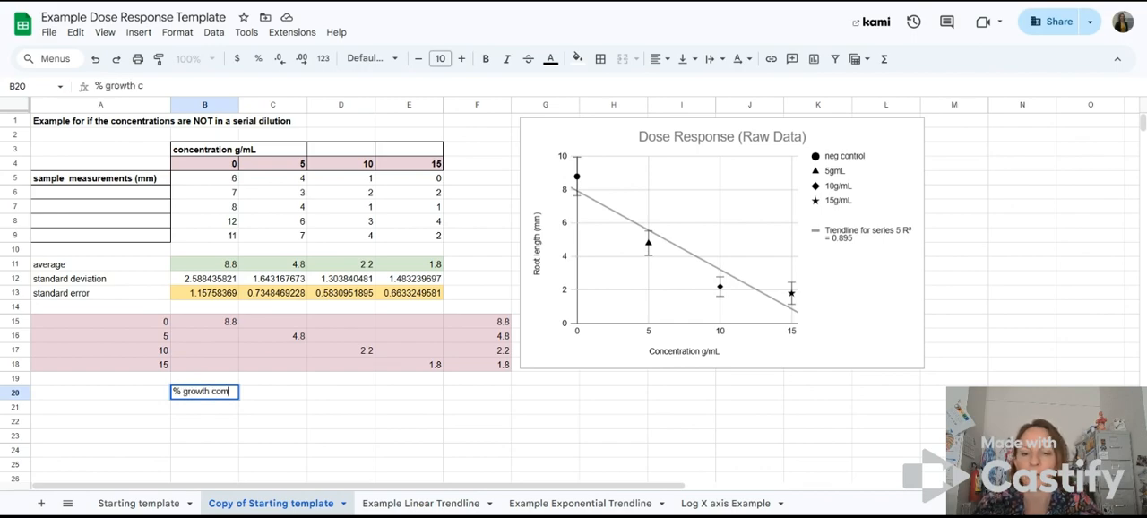
type("pared to control")
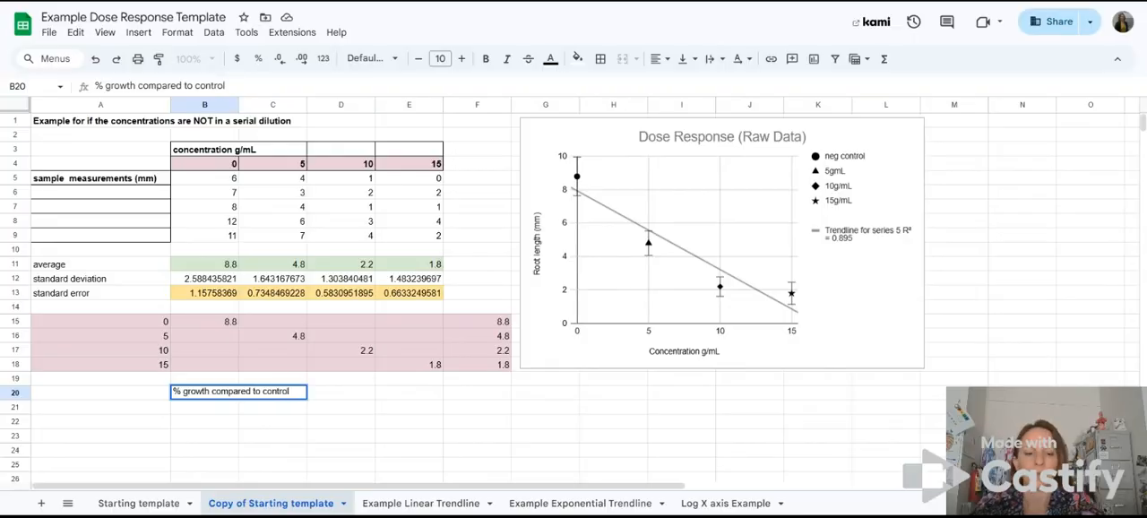
key("Return")
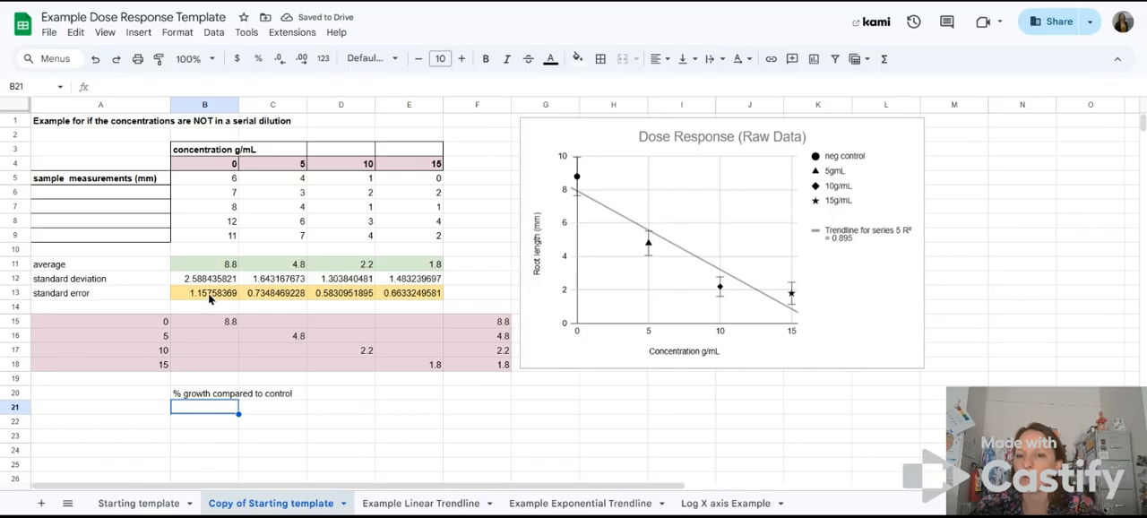
Step: Enter the formula =B5/8.8*100 in B21 to express the first control measurement as a percentage of the control average
left_click(214, 182)
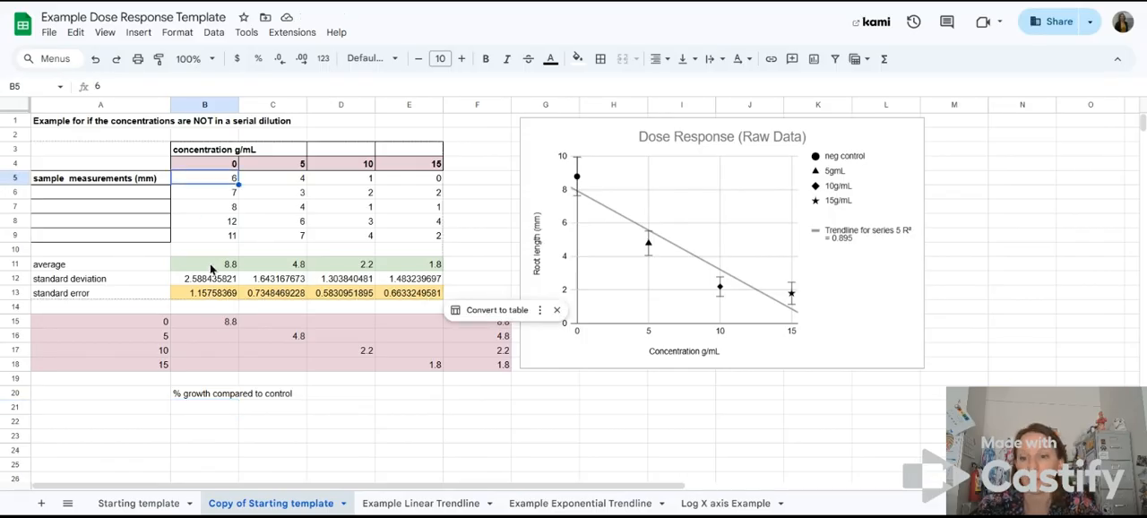
left_click(209, 407)
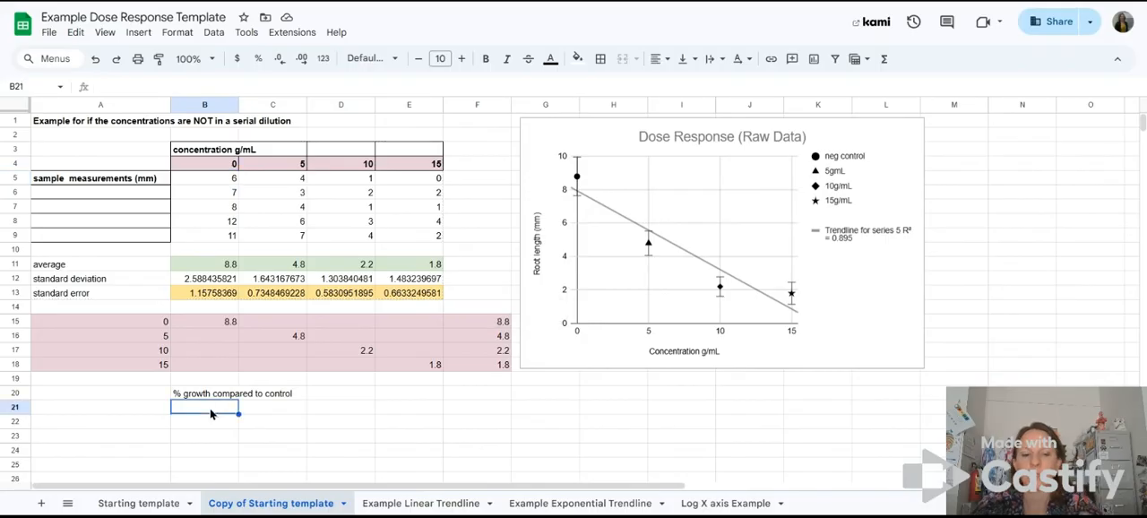
type("=")
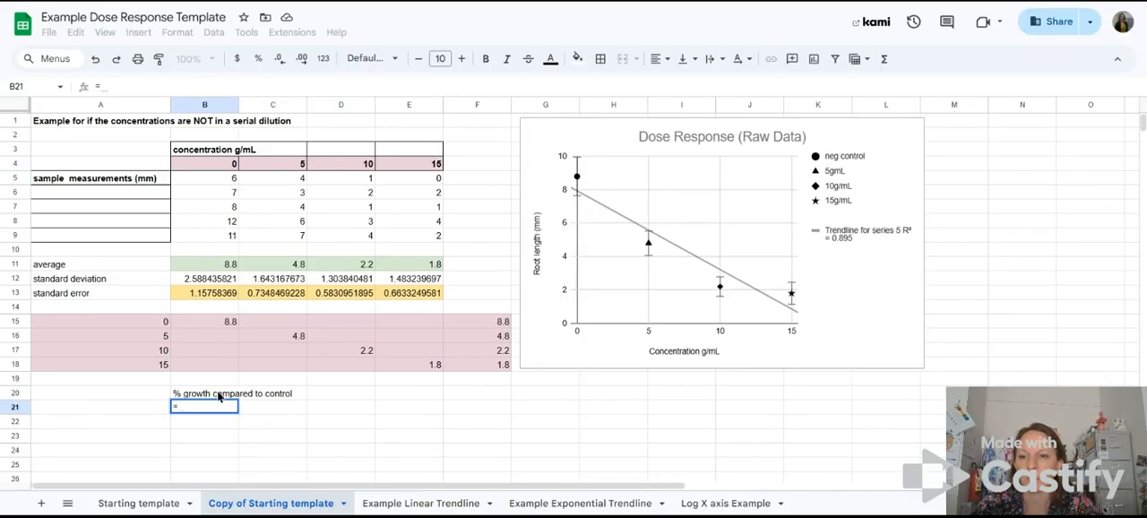
left_click(211, 178)
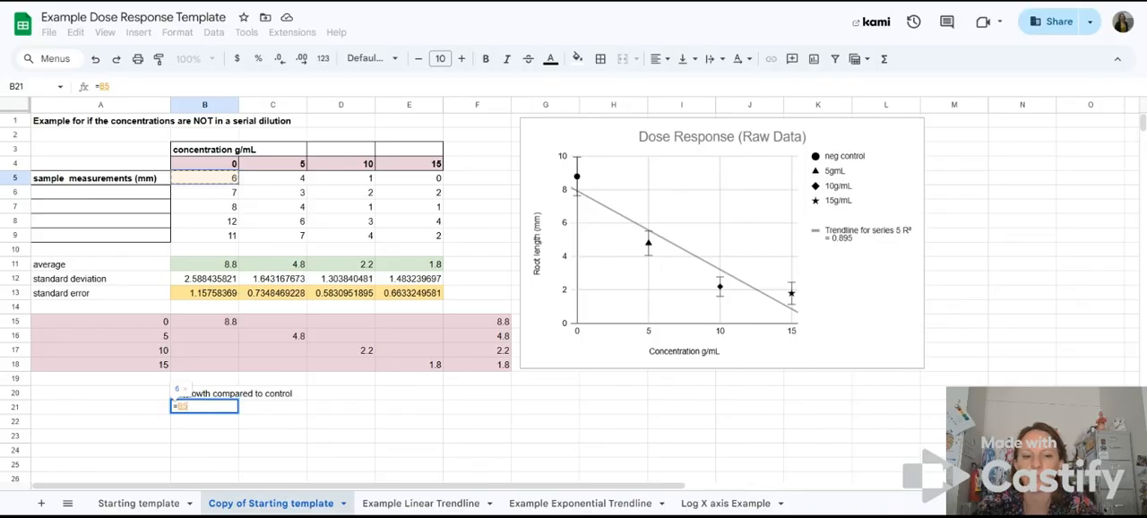
type("/")
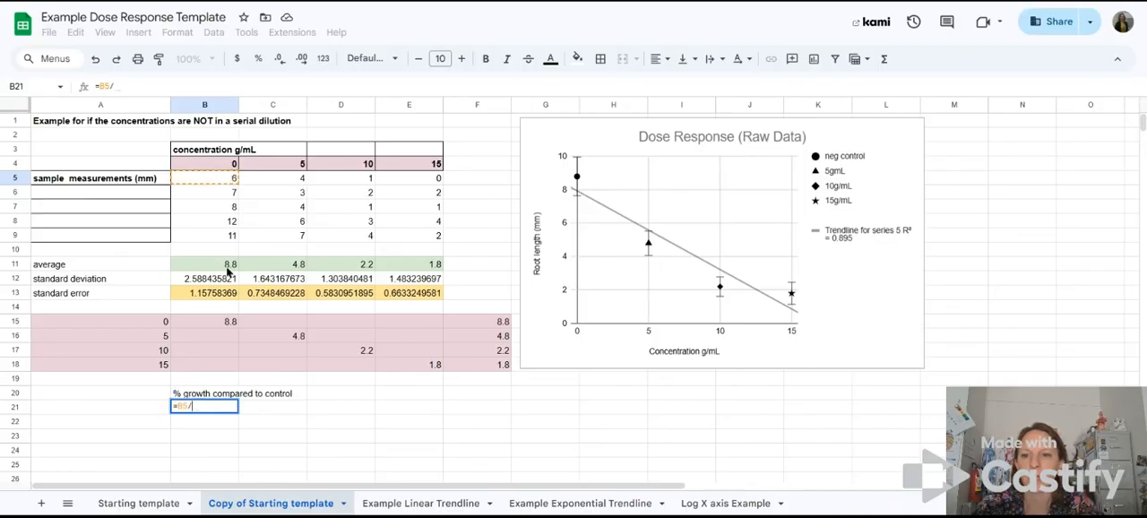
type("8.8")
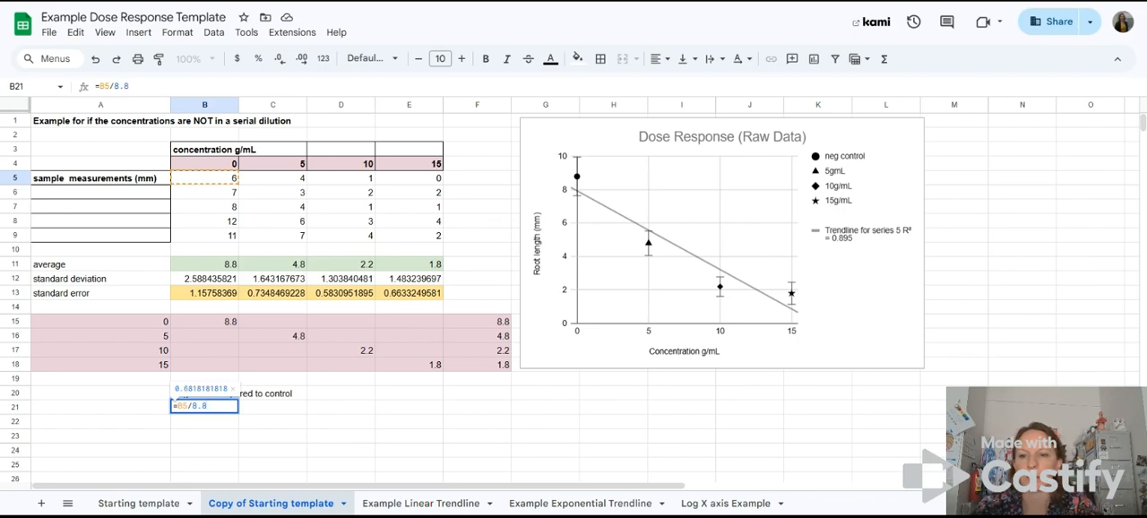
type("*100")
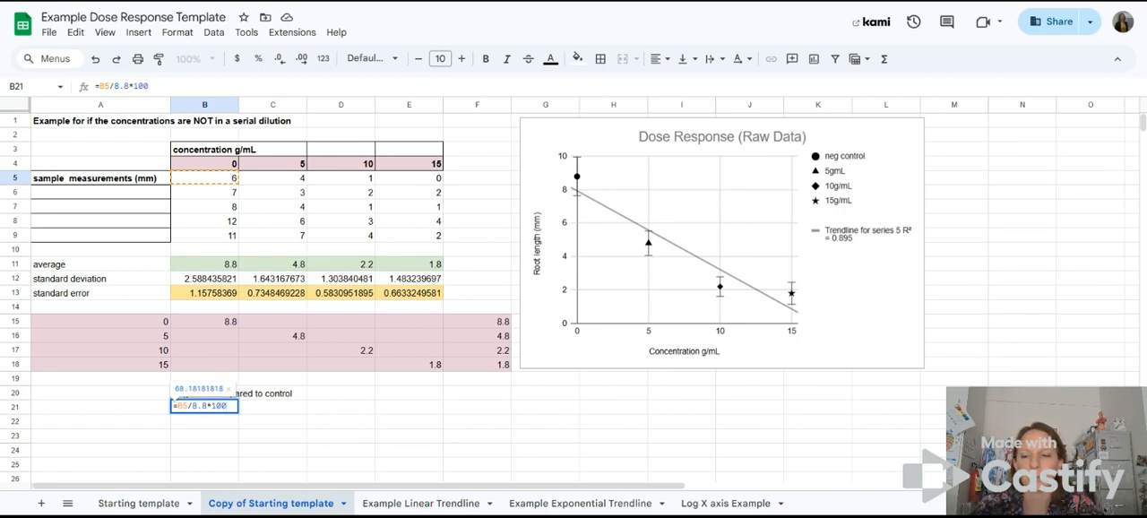
key("Return")
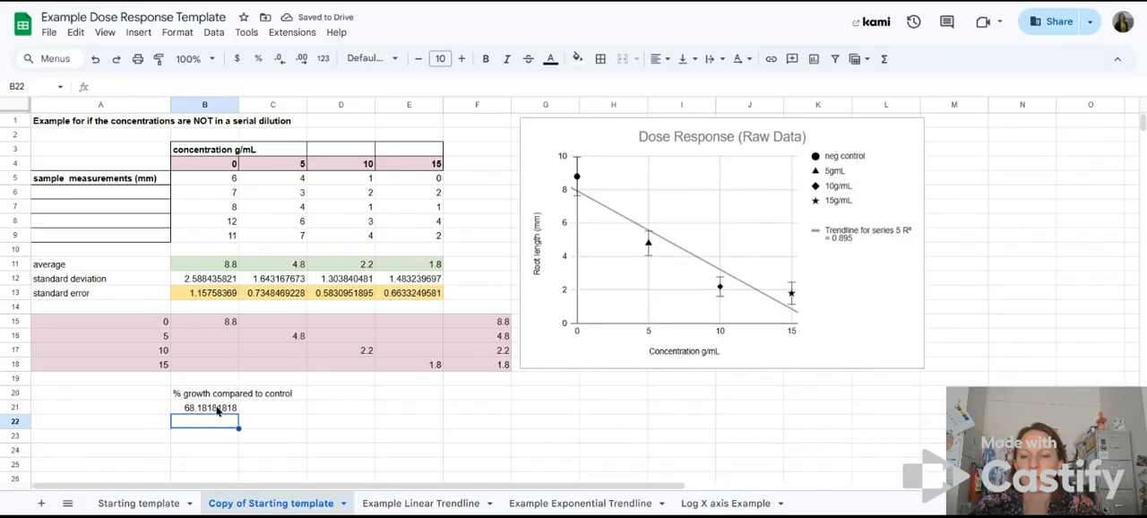
Step: Fill the percent growth formula from B21 down through B25 to cover all five control measurements
left_click(216, 266)
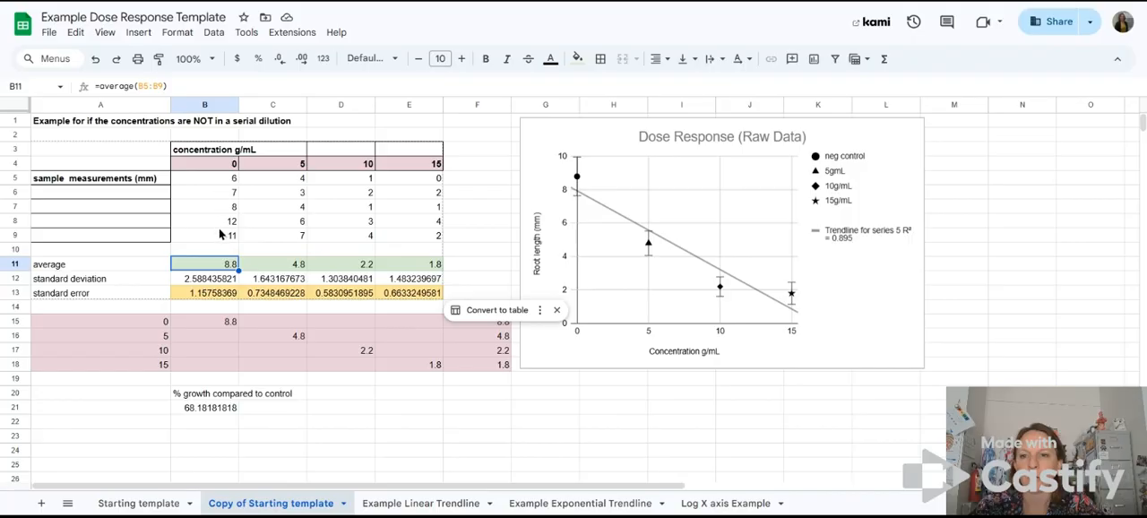
left_click(230, 409)
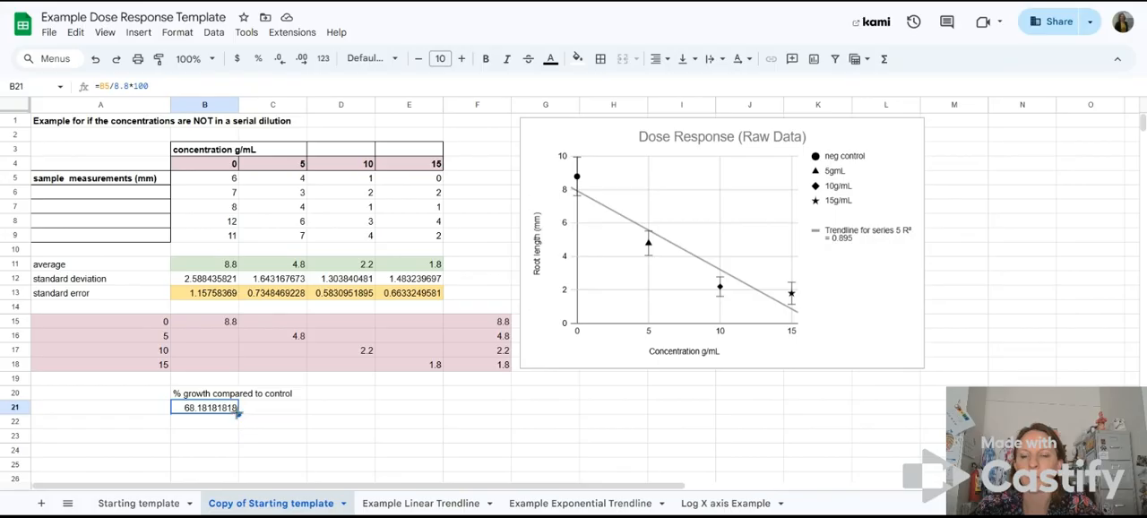
left_click_drag(239, 414, 236, 469)
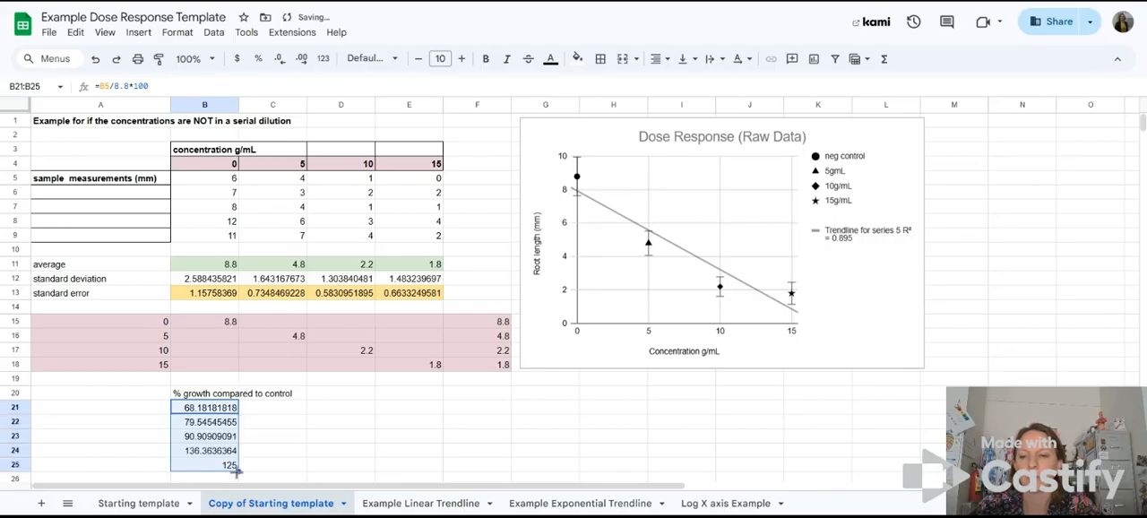
Step: Check the copied formula in B22 and compare the percentages in B21:B25 with the control measurements in B5:B9
left_click(216, 425)
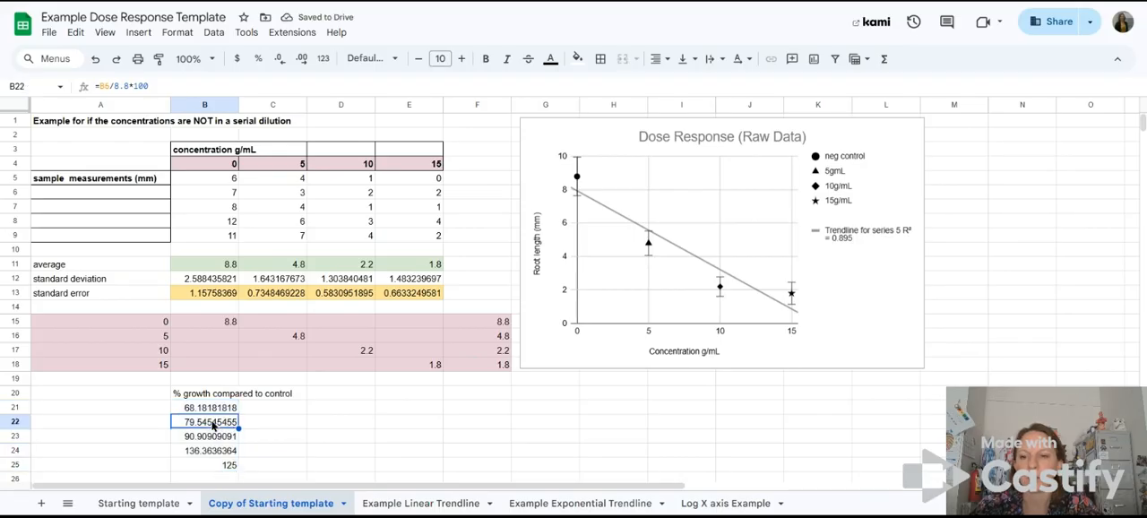
left_click(118, 86)
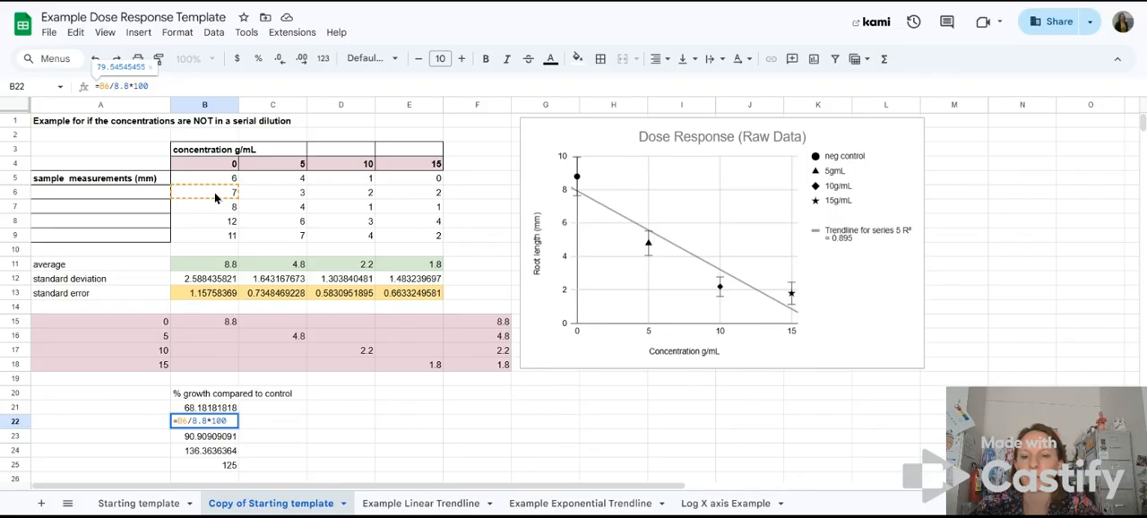
key("Return")
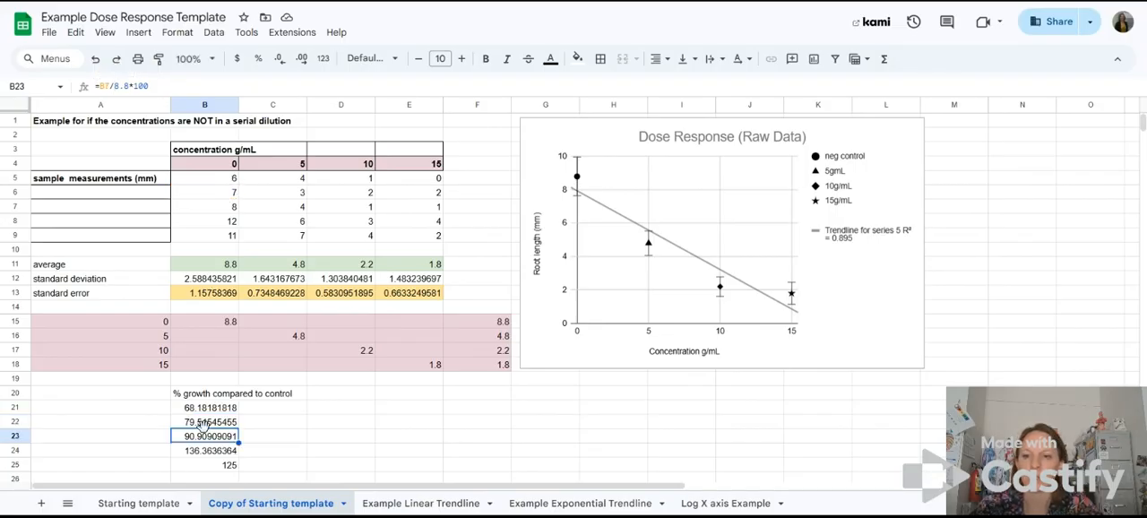
left_click_drag(213, 409, 214, 470)
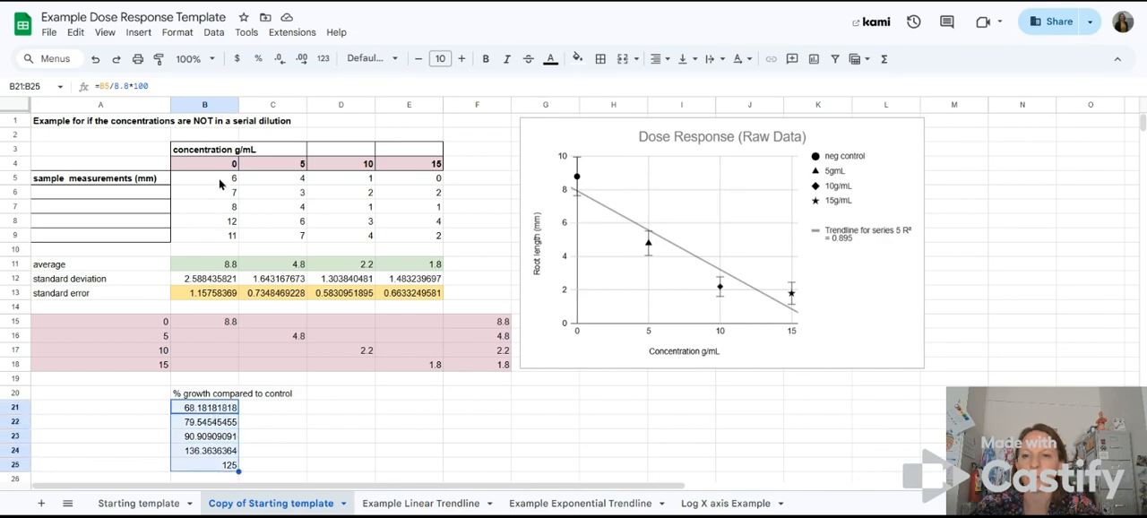
left_click_drag(220, 184, 215, 238)
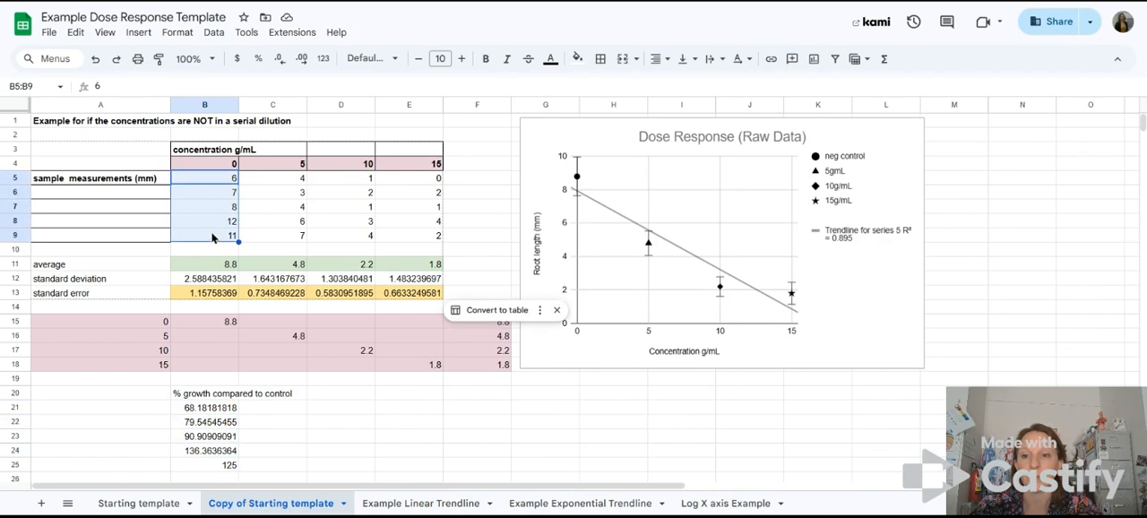
left_click(220, 410)
scroll(290, 428, "down", 3)
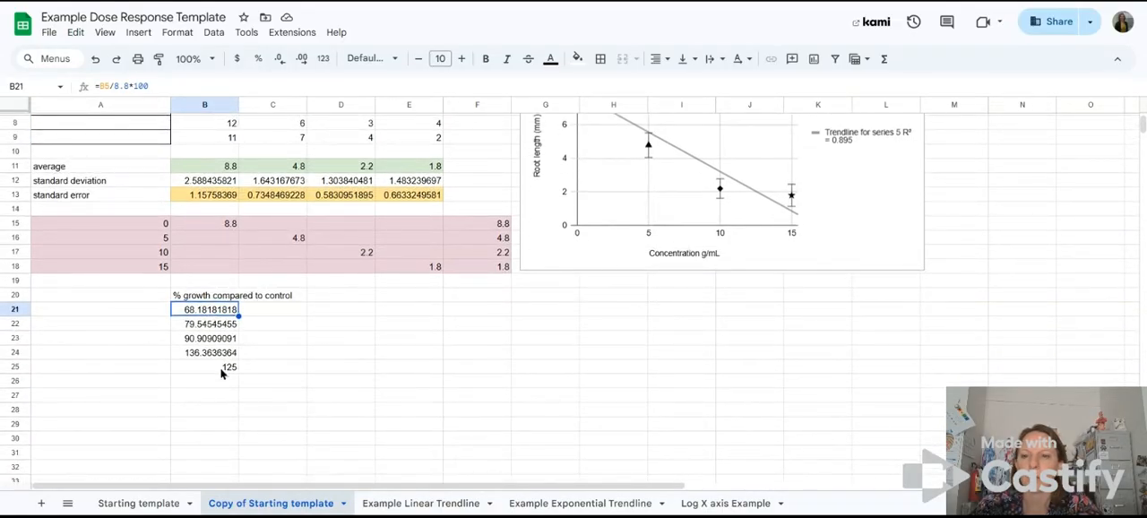
Step: Review the control percentages in B21:B25 and their formulas against the raw control and 5 g/mL measurements above
scroll(222, 371, "up", 1)
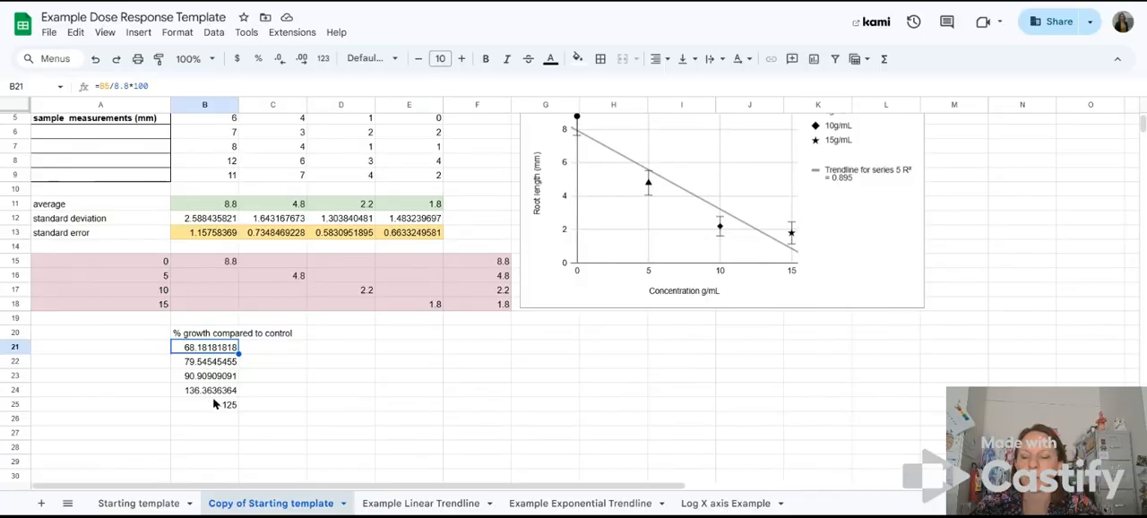
left_click_drag(215, 394, 214, 354)
scroll(313, 360, "up", 1)
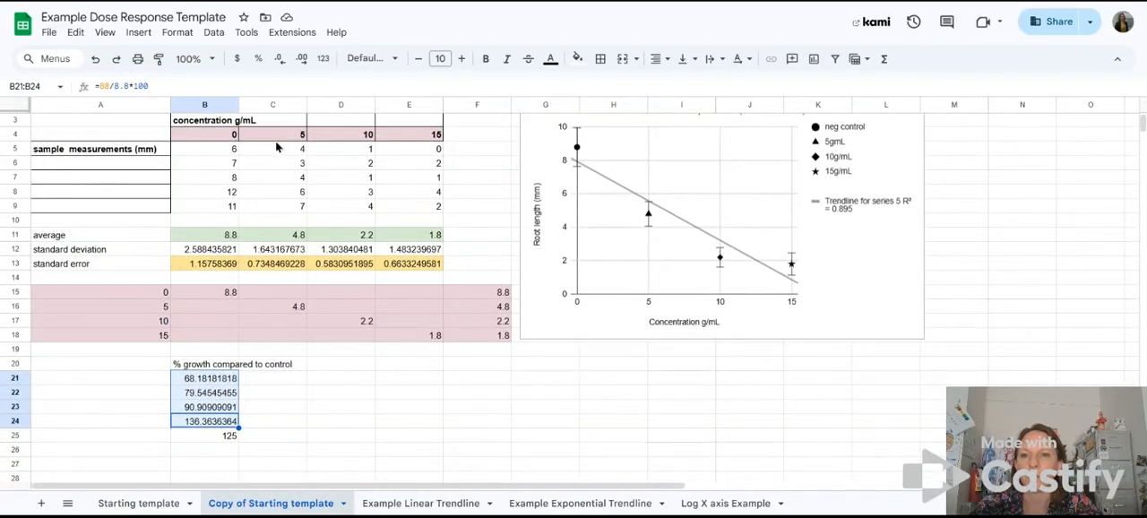
left_click(223, 443)
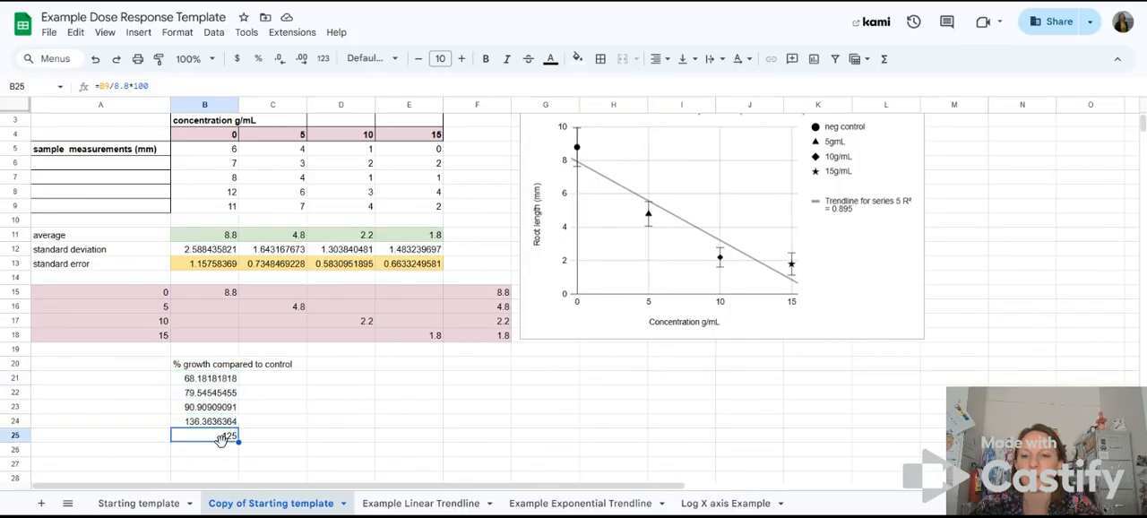
left_click(211, 381)
left_click_drag(211, 382, 212, 437)
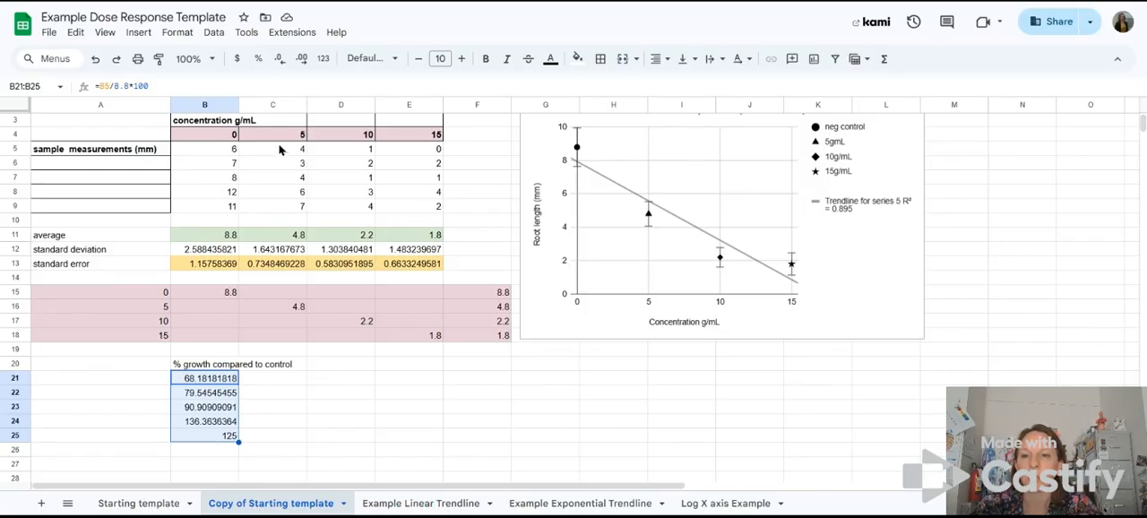
left_click(276, 382)
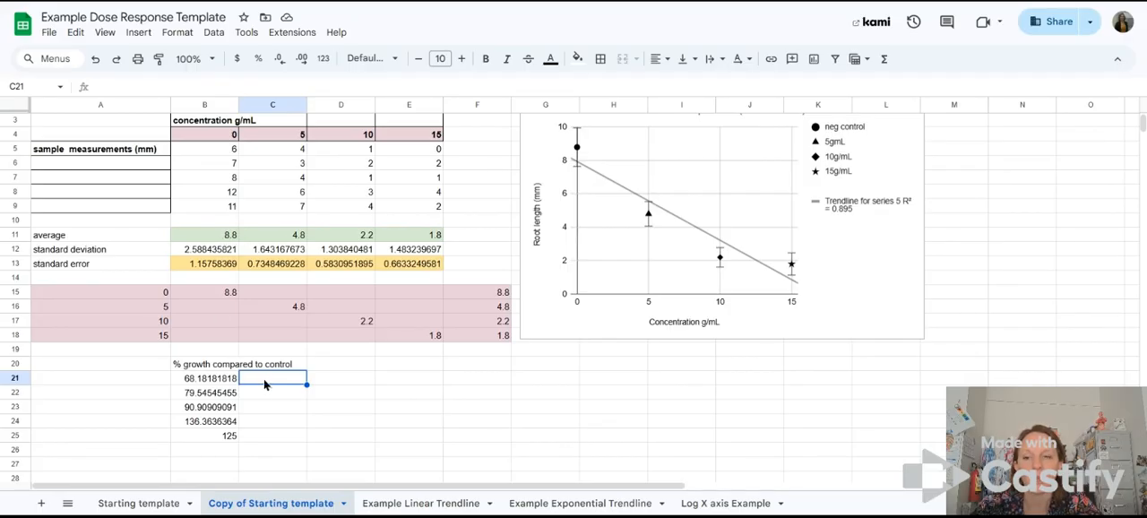
left_click(300, 150)
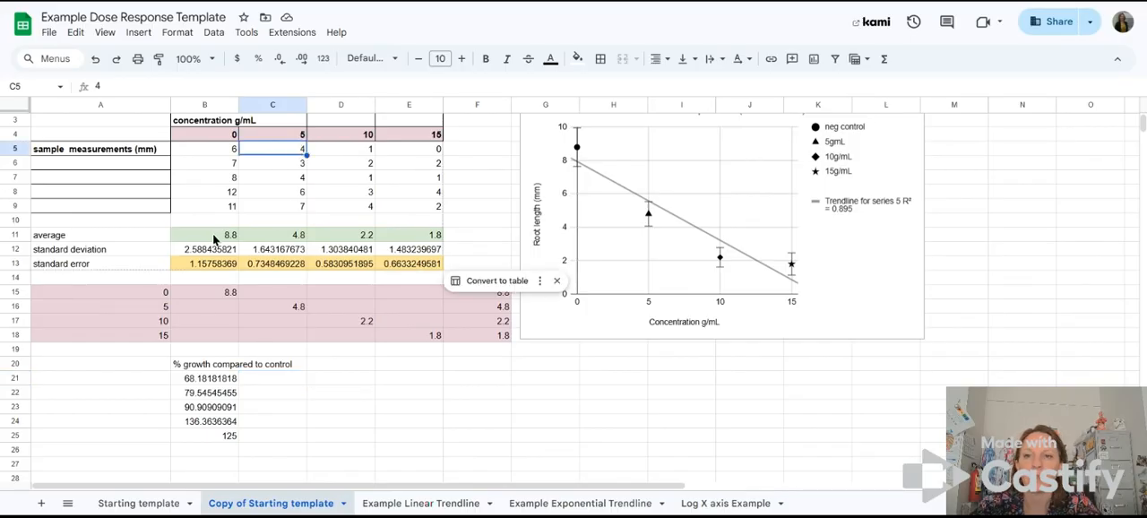
left_click(226, 381)
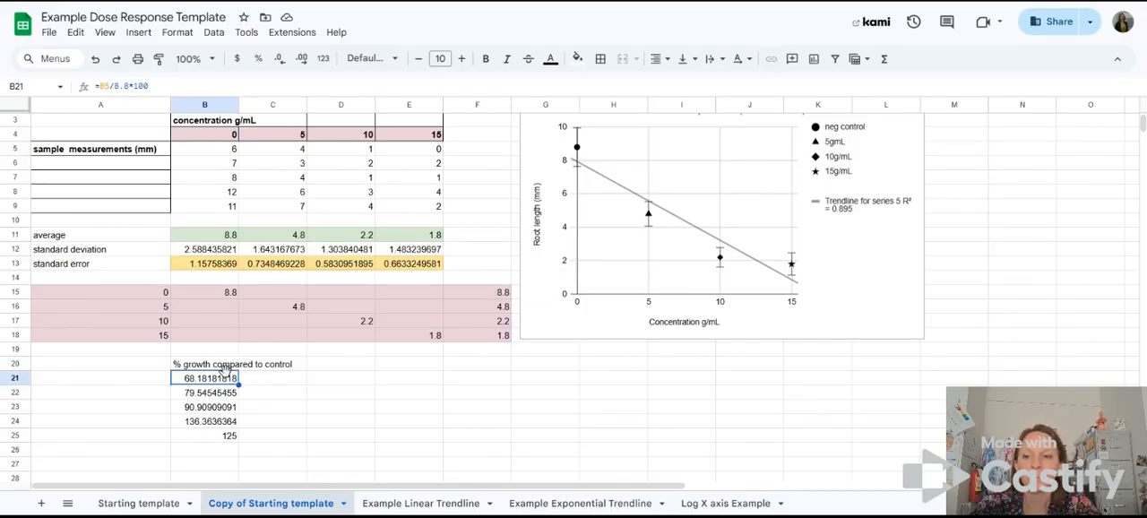
Step: Fill the percent growth formulas in B21:B25 across through column E and check the copied formula in C21
left_click_drag(219, 434, 215, 380)
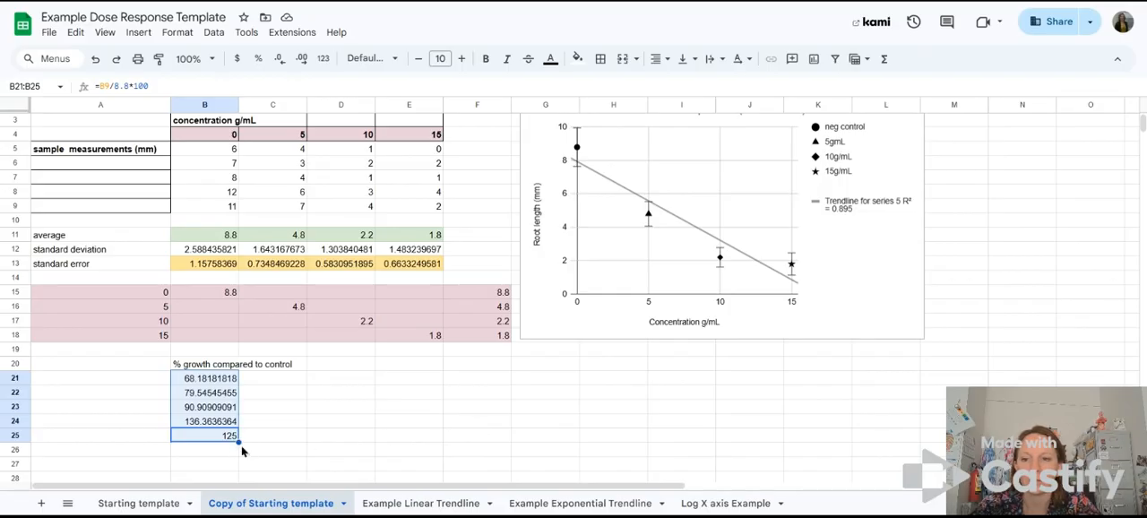
left_click_drag(238, 441, 419, 430)
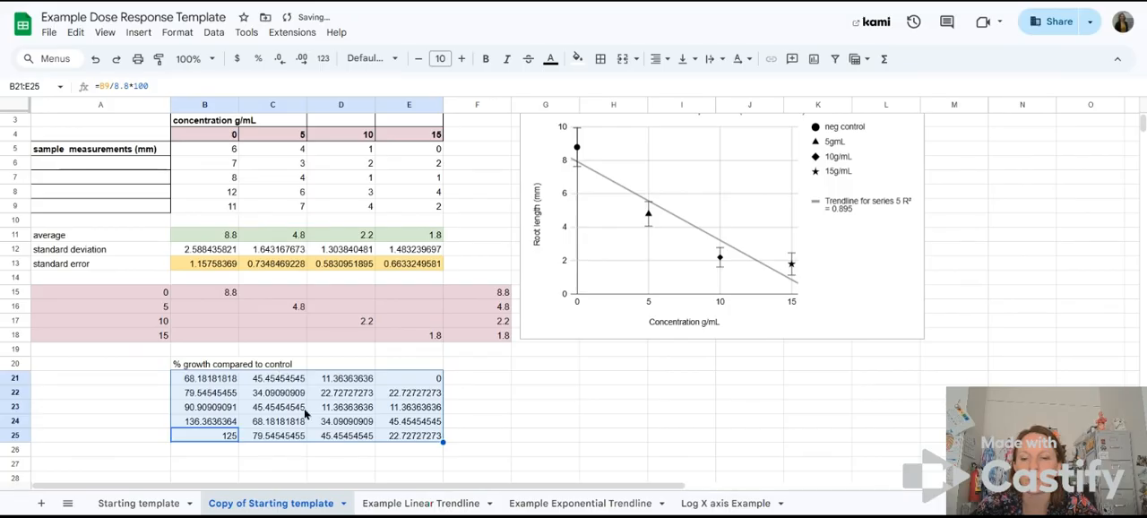
left_click(277, 381)
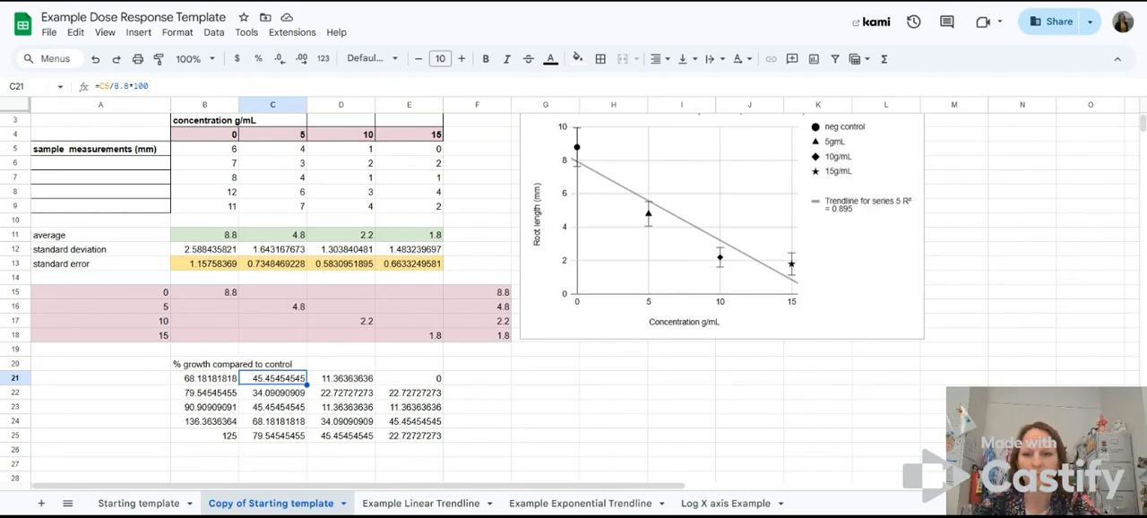
Step: Enter =AVERAGE(B21:B25) in B27 to average the control percentages, and check the range it covers
scroll(101, 183, "down", 2)
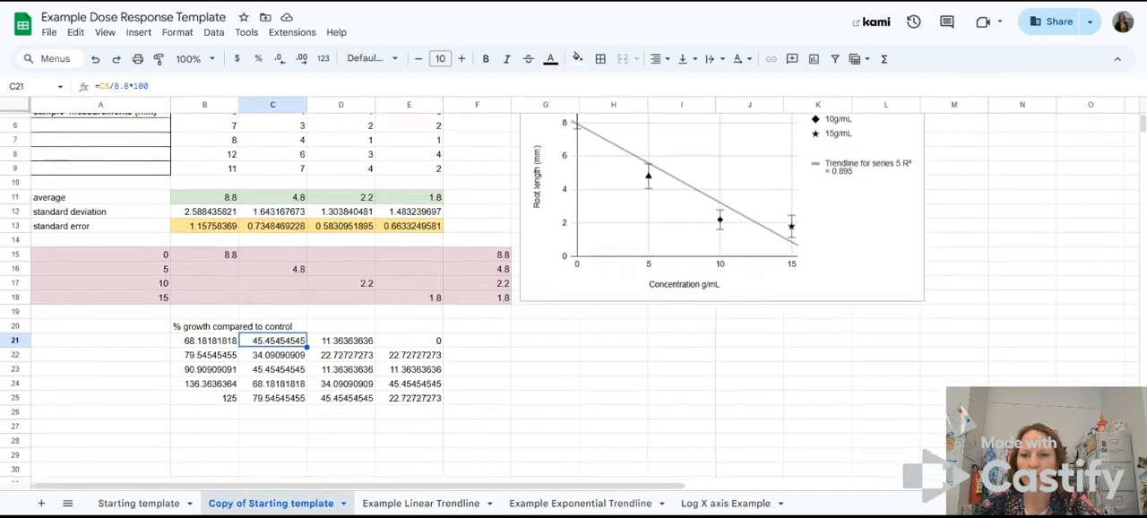
left_click(101, 183)
left_click_drag(101, 183, 106, 216)
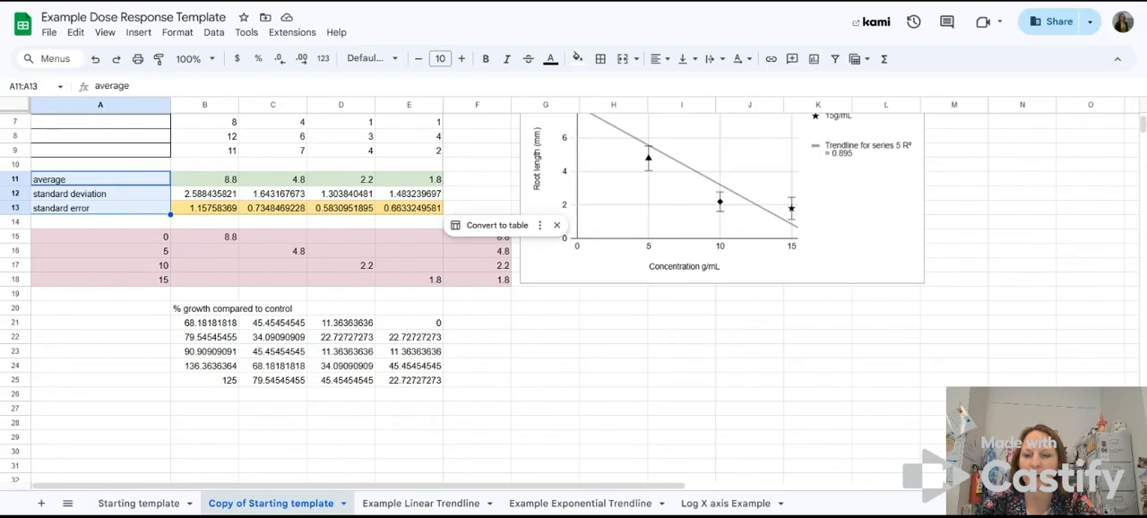
left_click(208, 183)
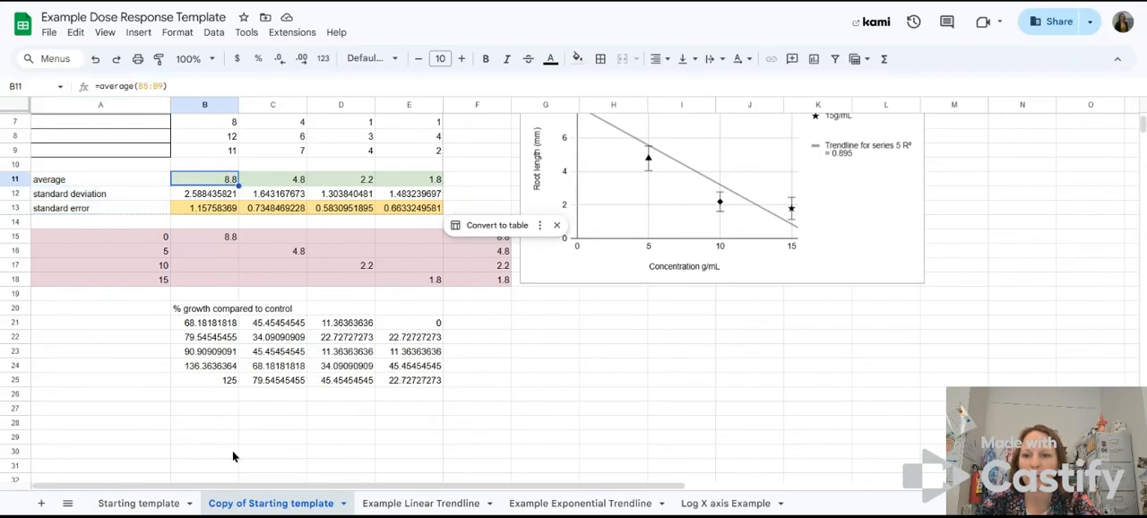
left_click(217, 408)
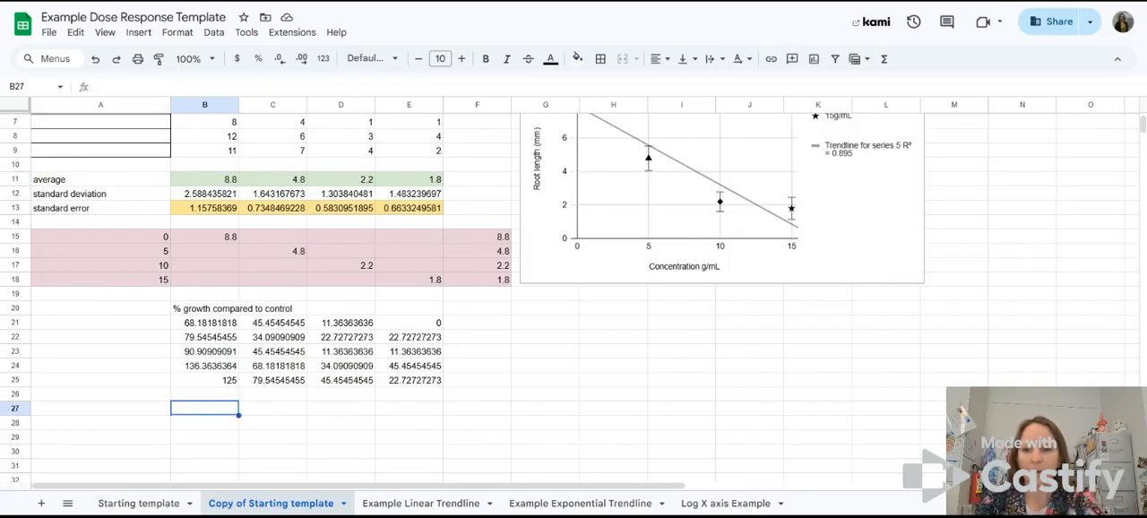
type("=av")
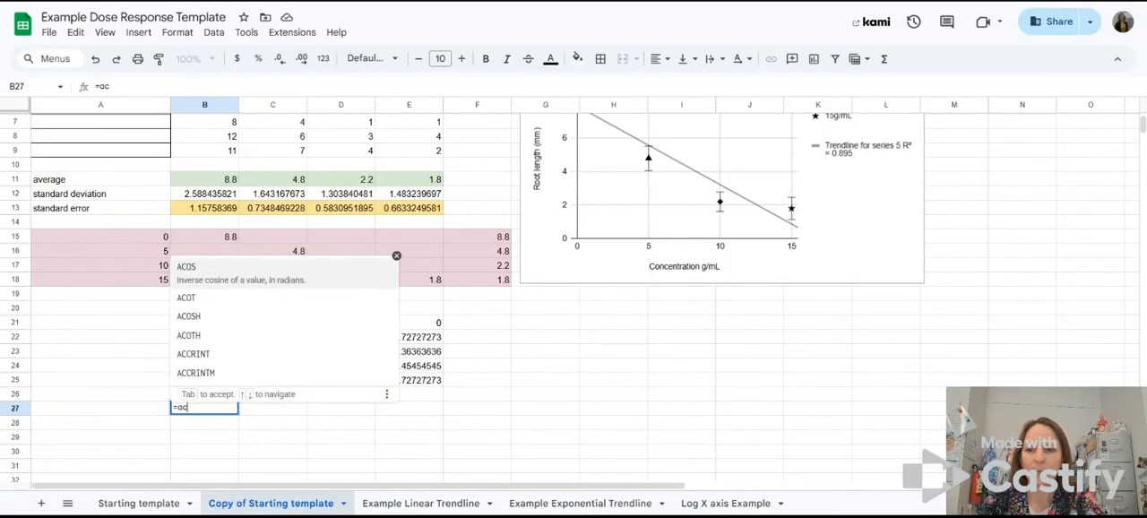
type("er")
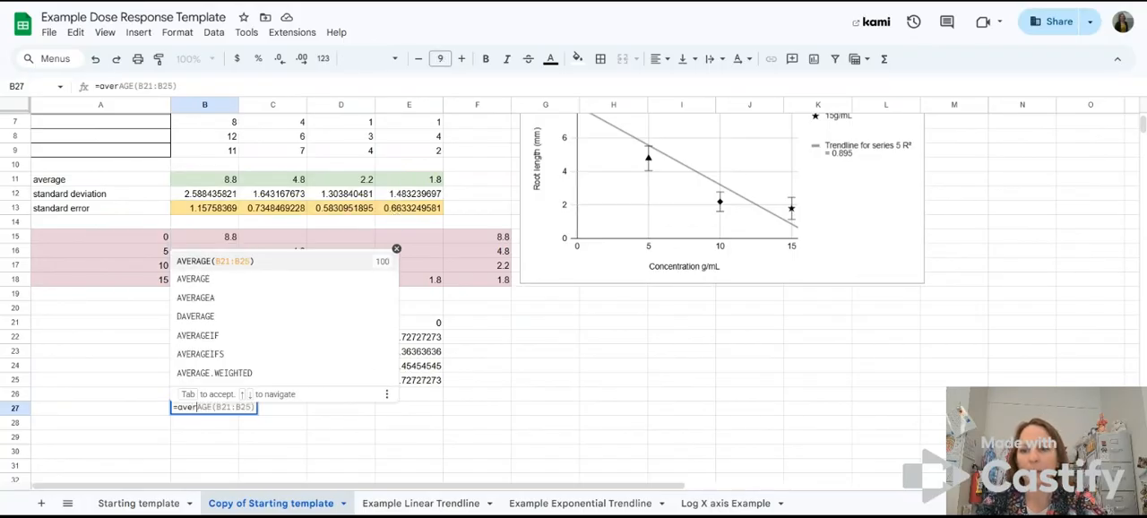
left_click(217, 267)
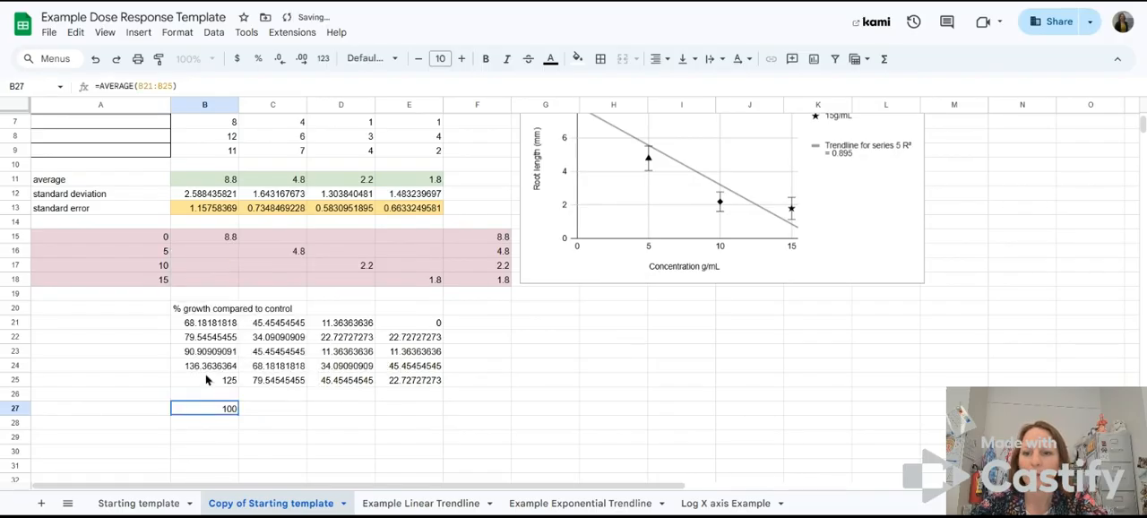
left_click(154, 82)
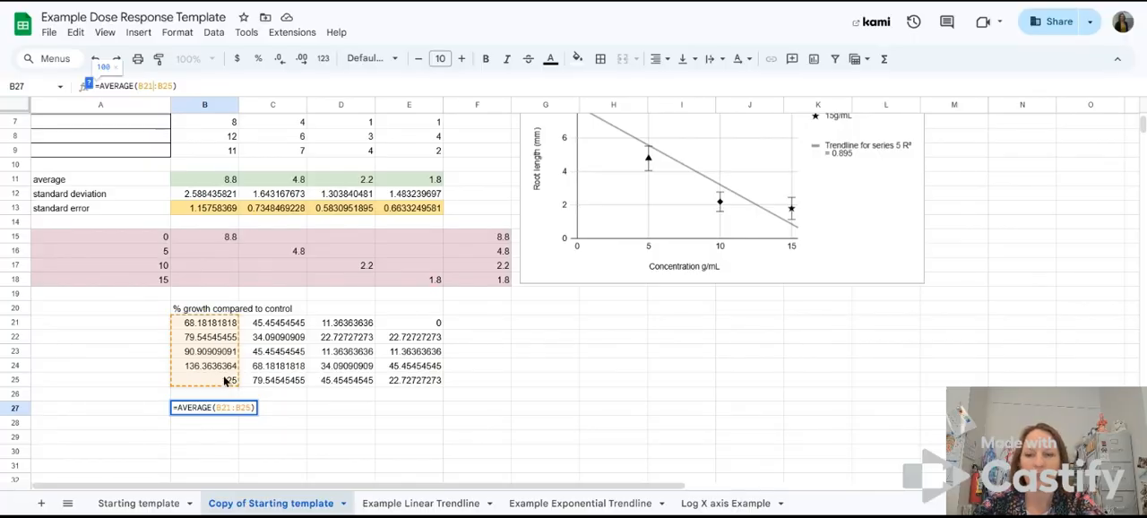
key("Return")
left_click(226, 412)
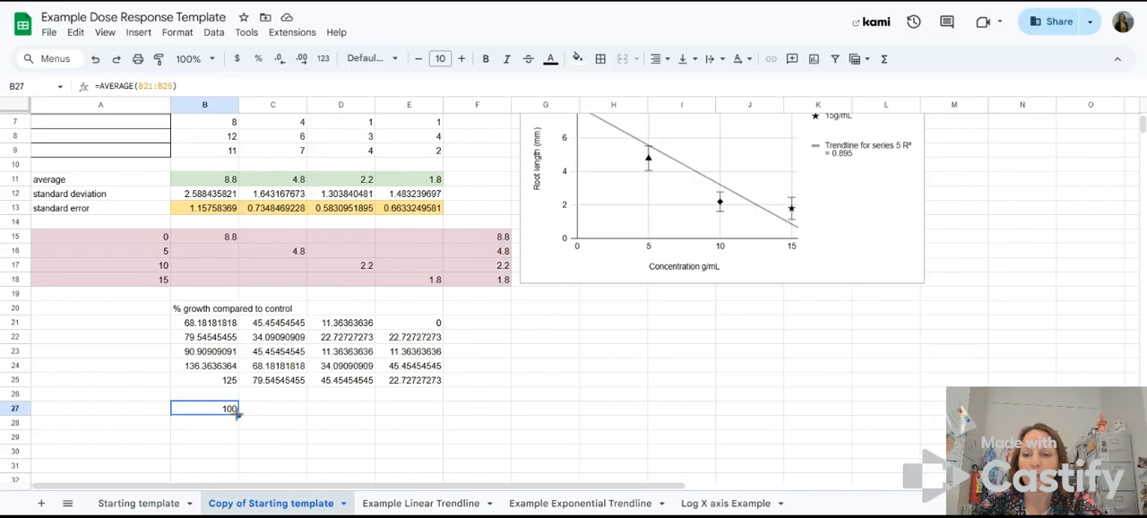
Step: Fill the average formula from B27 across to E27 and check the ranges used in C27 and D27
left_click_drag(238, 414, 405, 414)
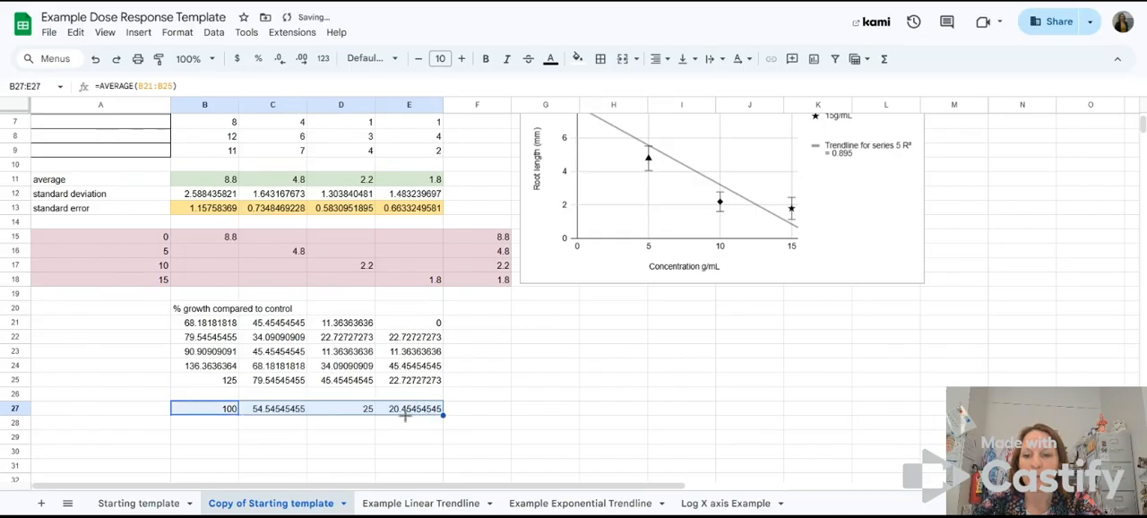
left_click(290, 405)
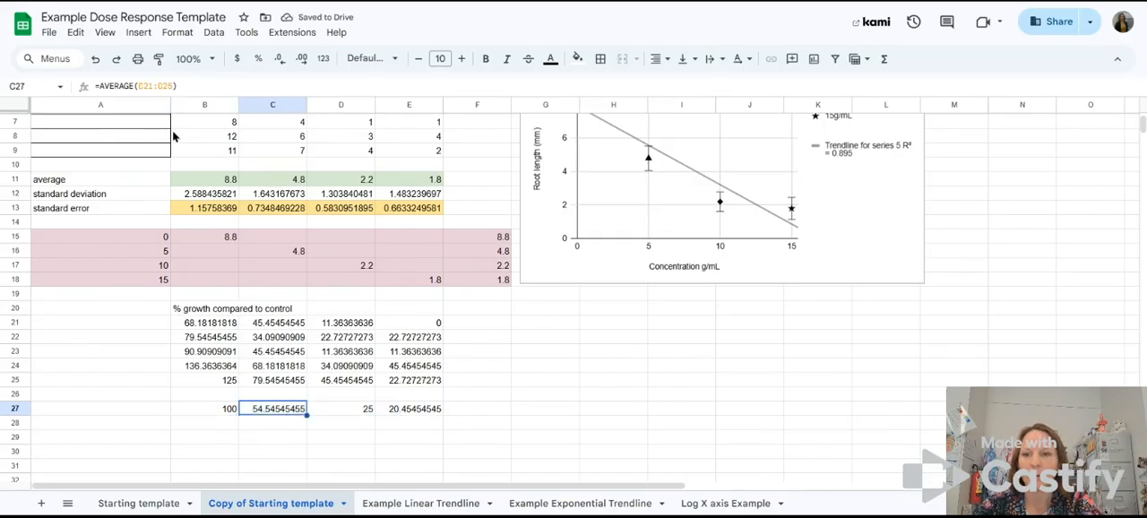
left_click(152, 87)
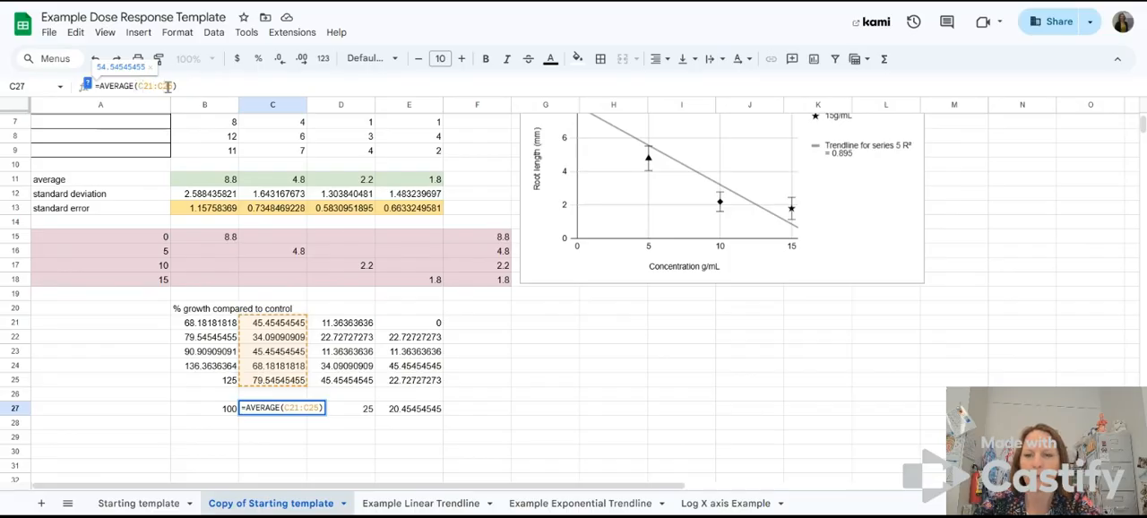
key("Return")
key("Right")
key("Up")
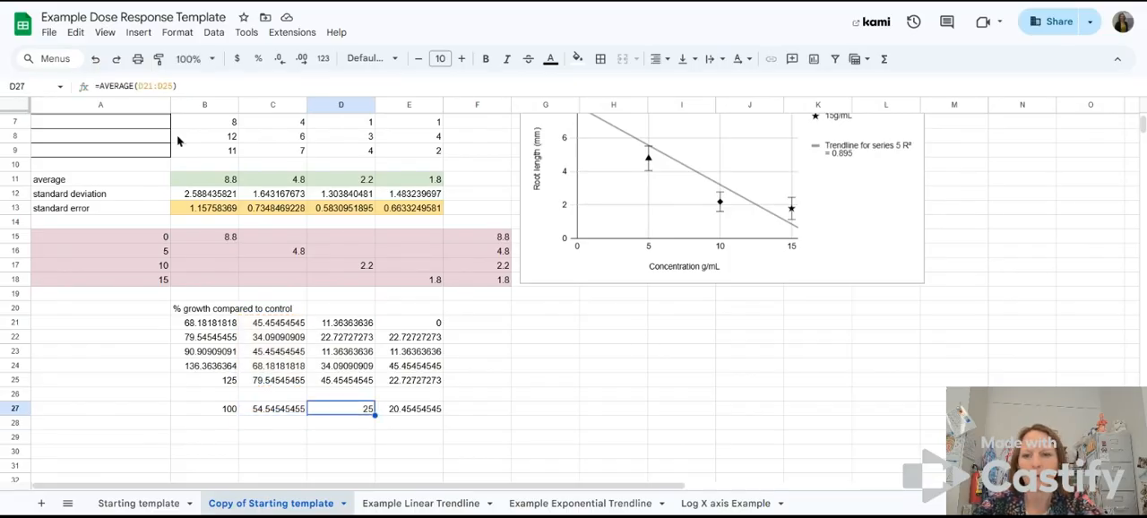
left_click(154, 84)
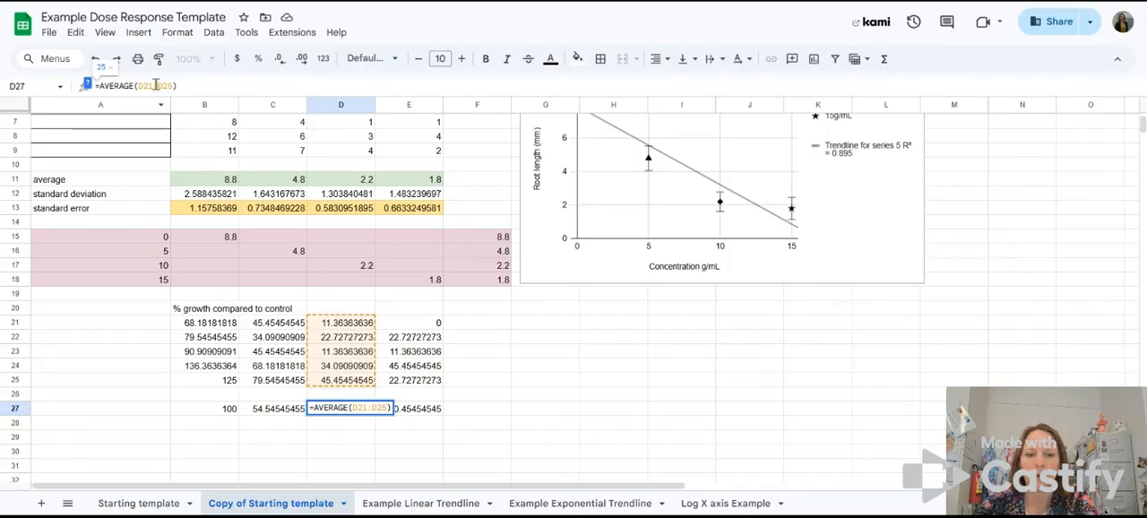
key("Return")
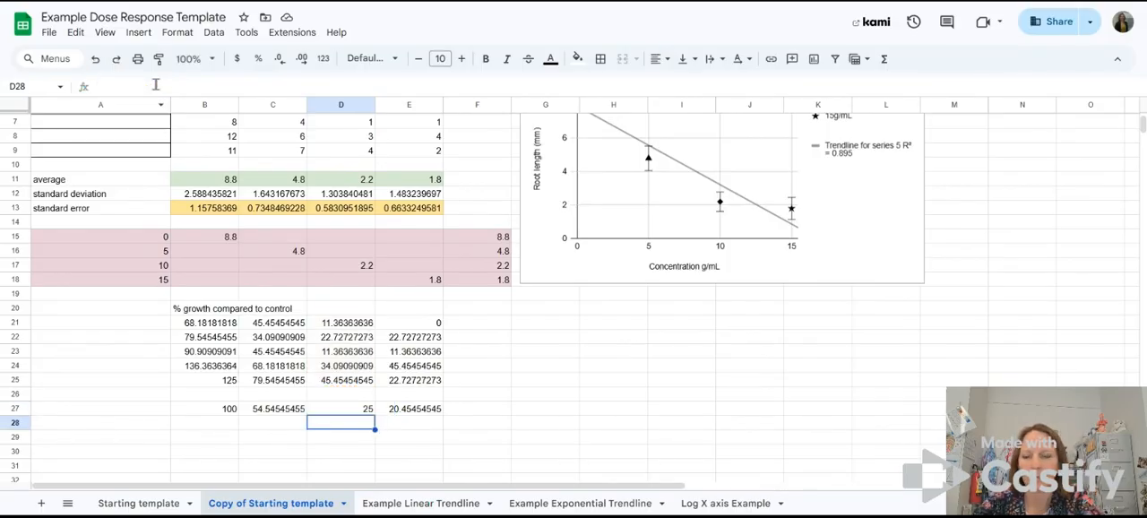
Step: Copy the "average" and "standard deviation" labels from A11 and A12 into A27 and A28
left_click(80, 181)
left_click(120, 410)
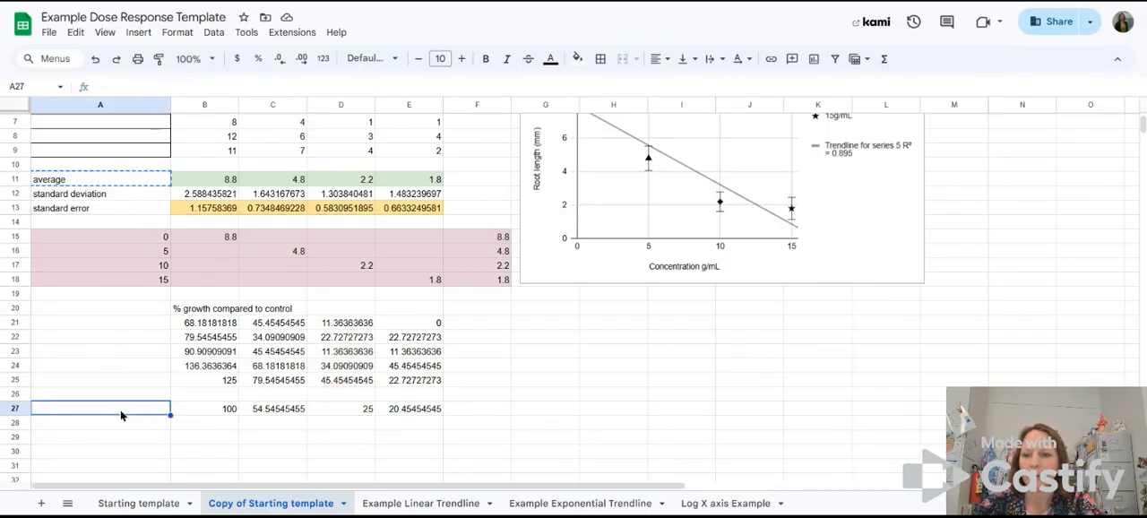
type("average")
left_click(303, 439)
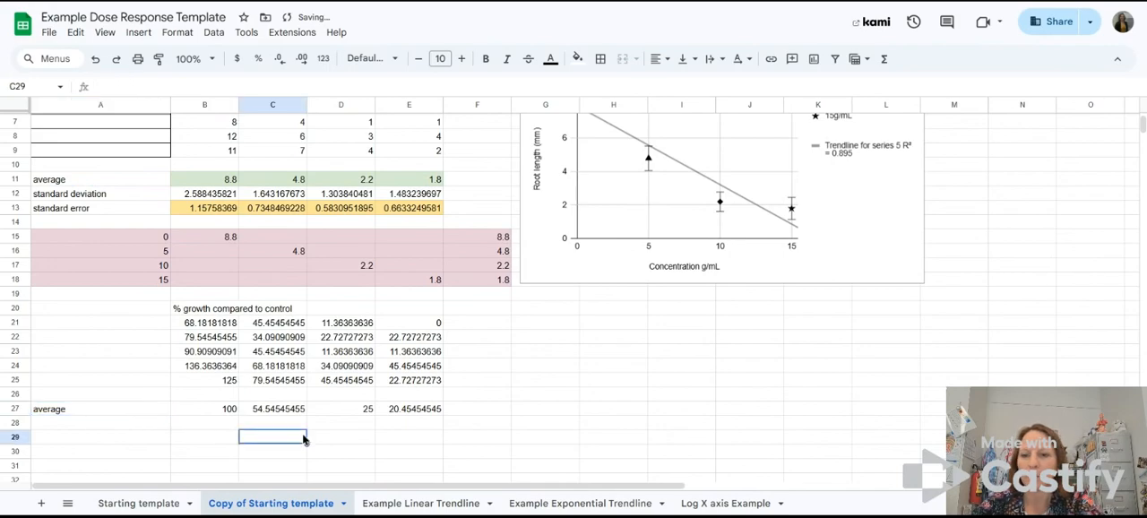
left_click(84, 197)
key("ctrl+c")
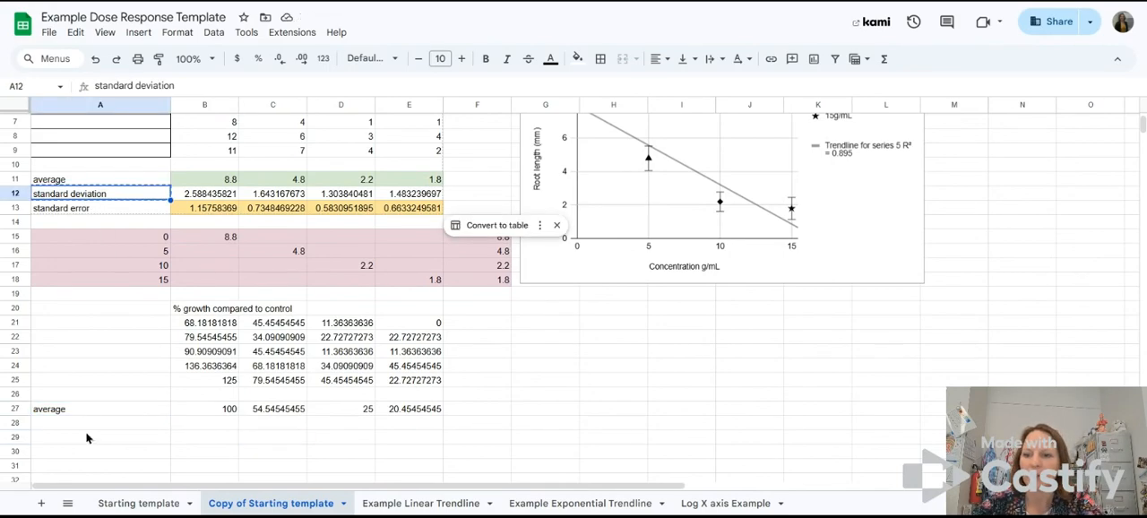
left_click(87, 425)
key("ctrl+v")
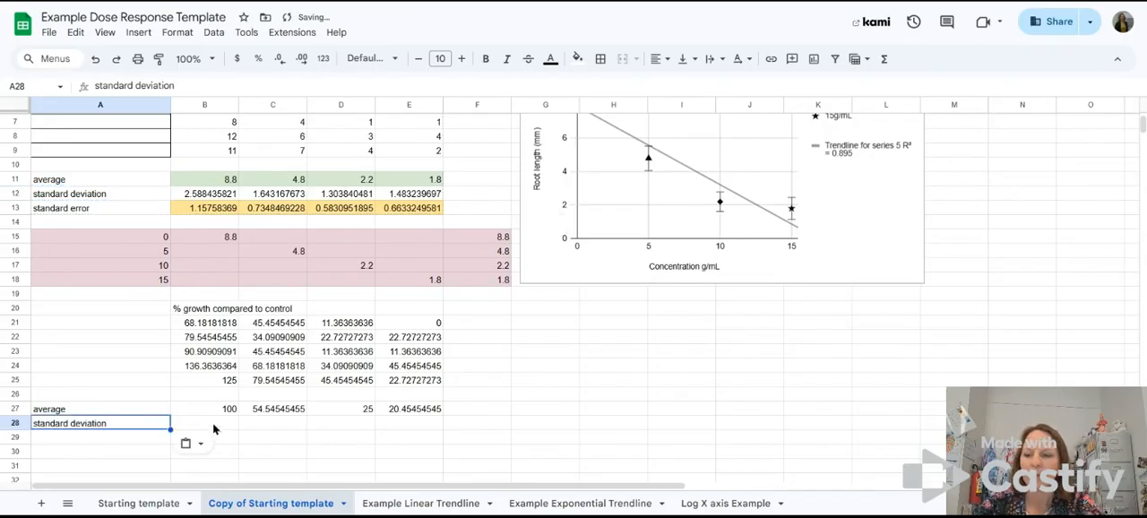
Step: Enter a STDEV formula over B21:B25 in B28 for the standard deviation of the control percentages
key("Right")
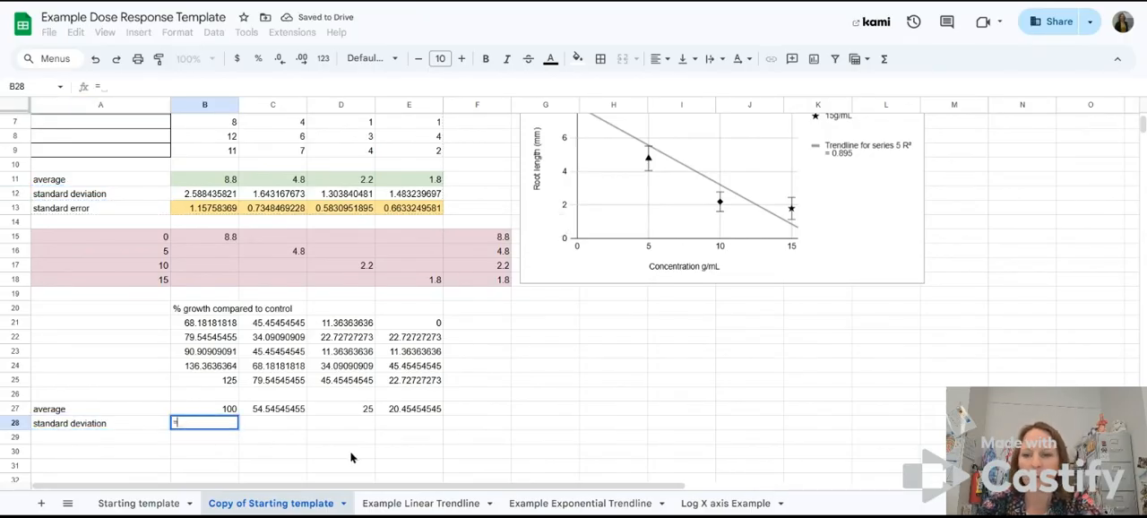
type("=")
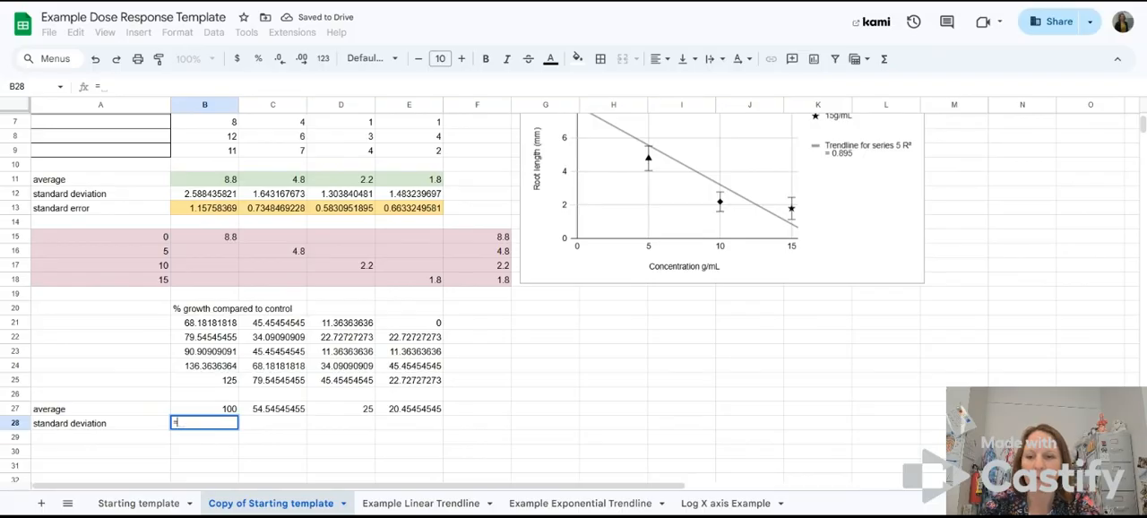
type("stde")
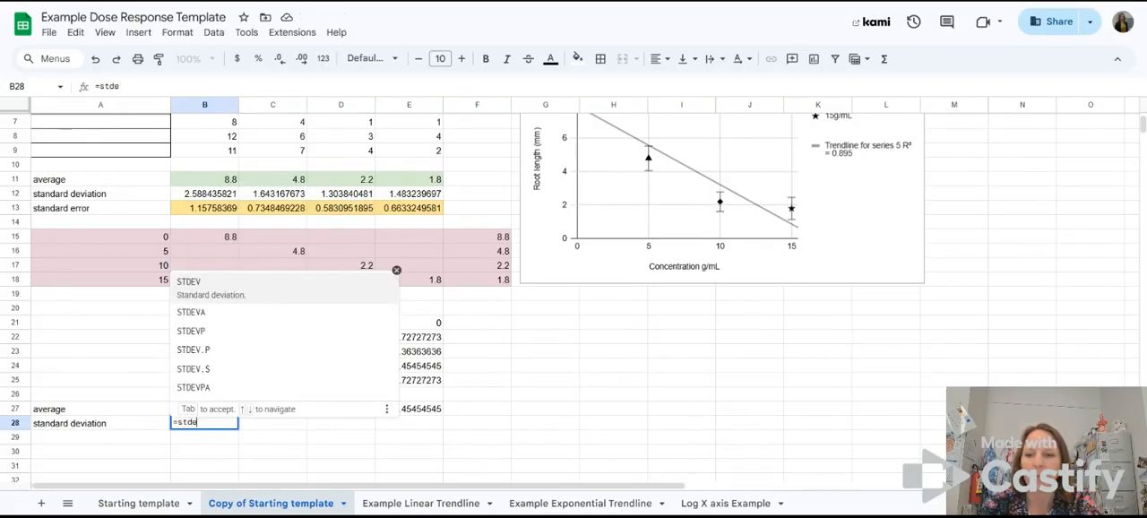
left_click(199, 283)
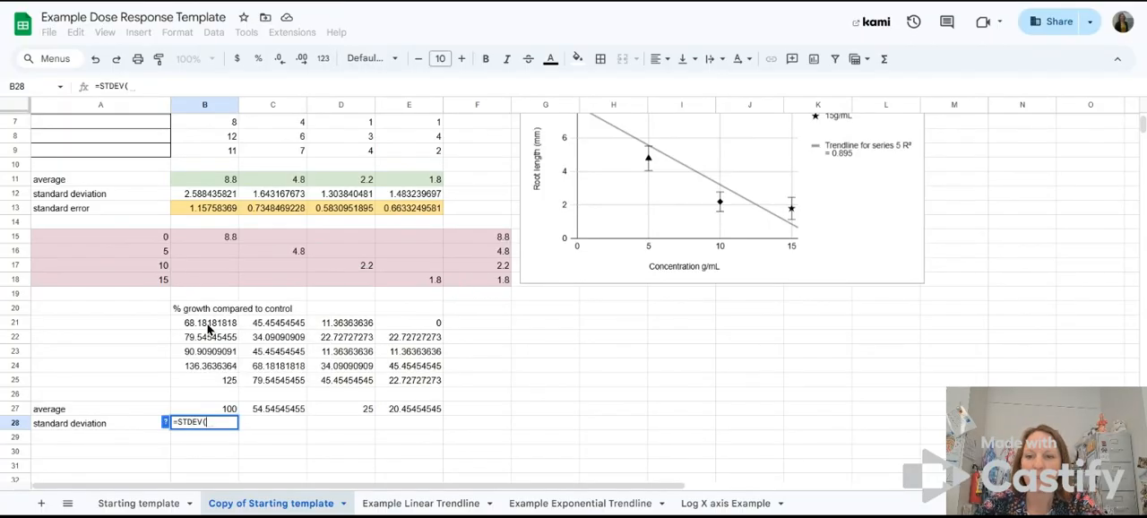
left_click_drag(208, 328, 215, 386)
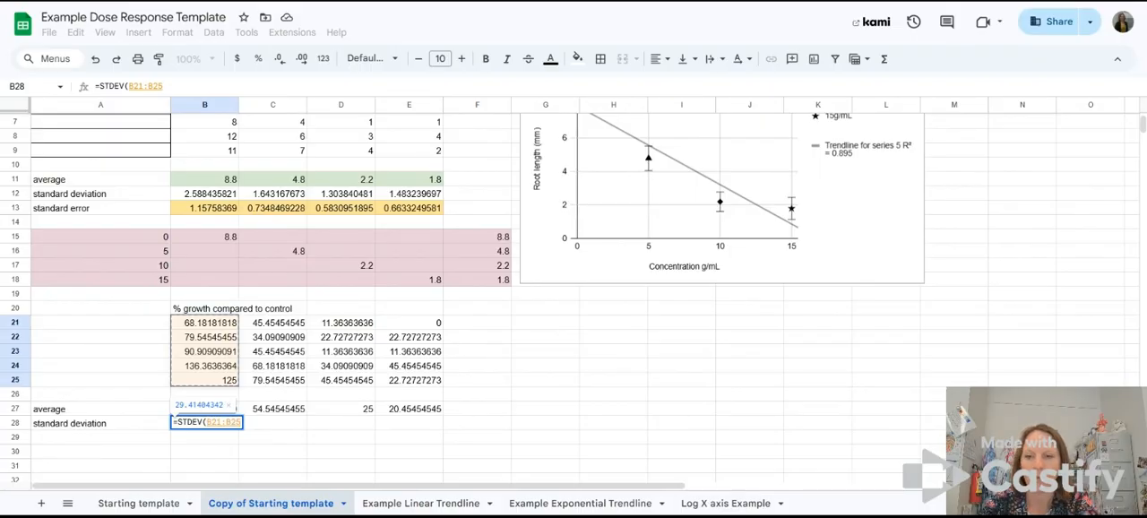
key("Return")
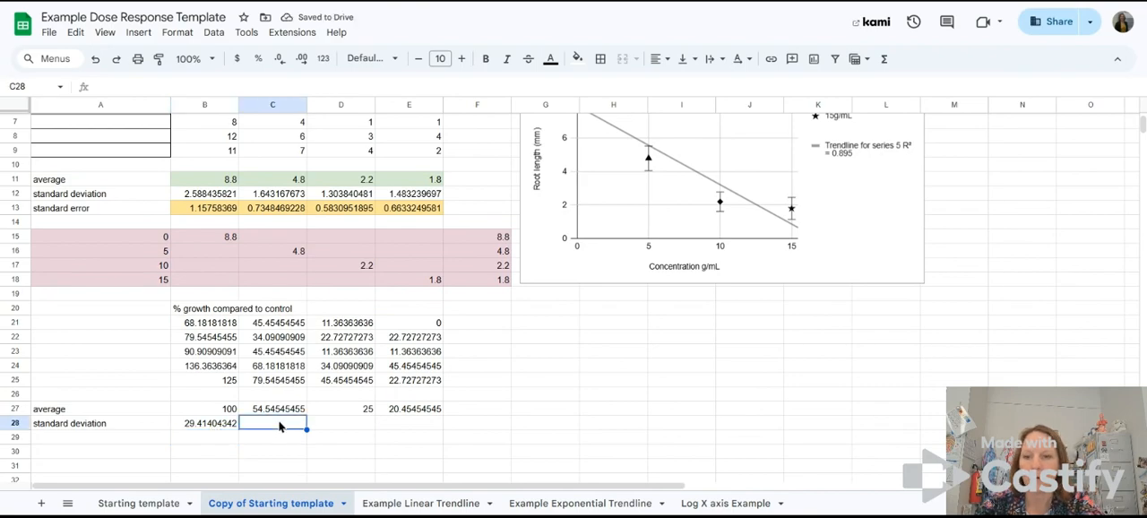
Step: Fill the standard deviation formula from B28 across to E28 for the other concentrations
left_click_drag(278, 322, 280, 372)
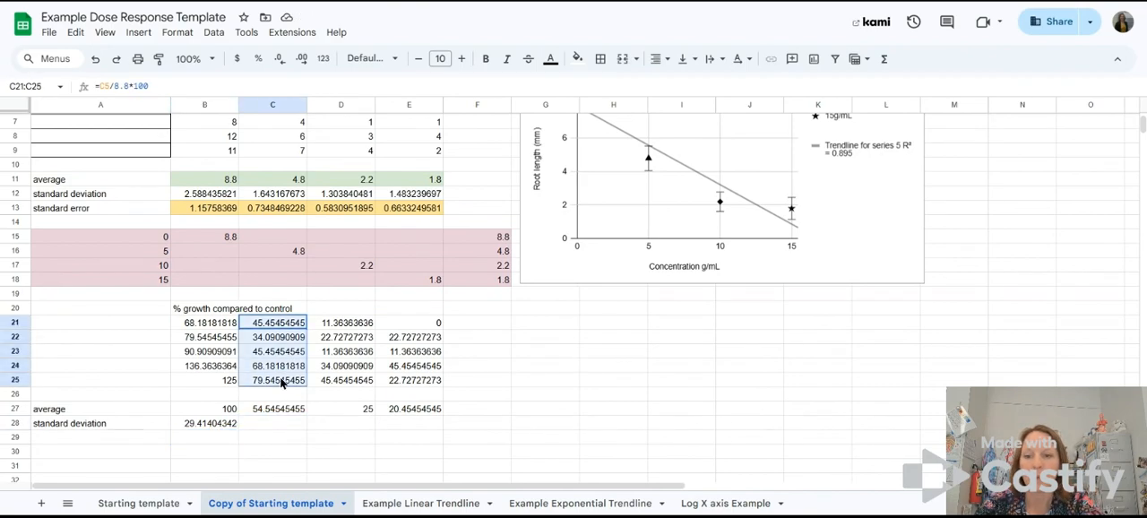
left_click(263, 423)
mouse_move(343, 326)
left_mouse_down()
mouse_move(353, 388)
mouse_move(346, 310)
mouse_move(344, 323)
left_mouse_up()
left_click(321, 328)
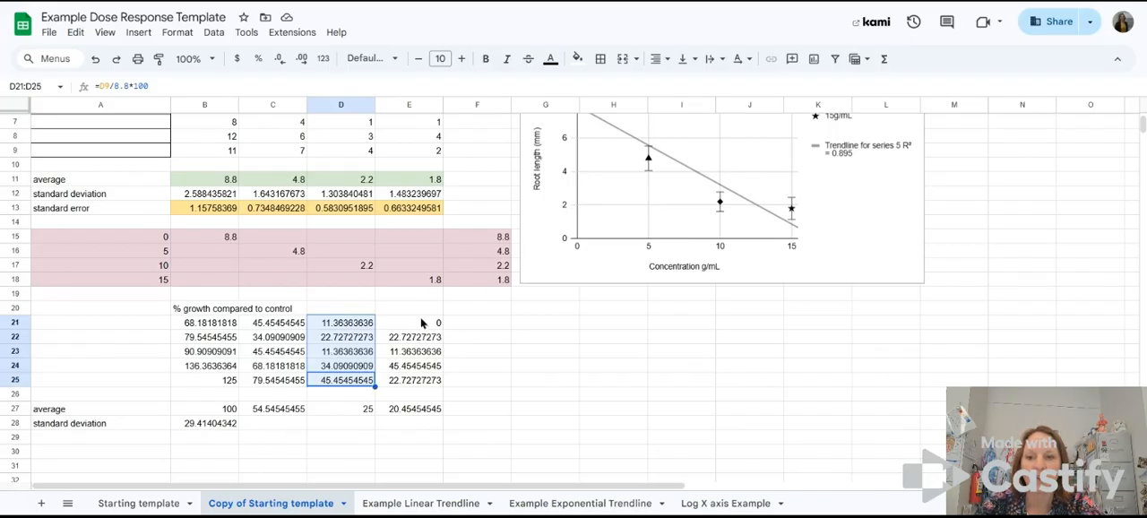
left_click(213, 428)
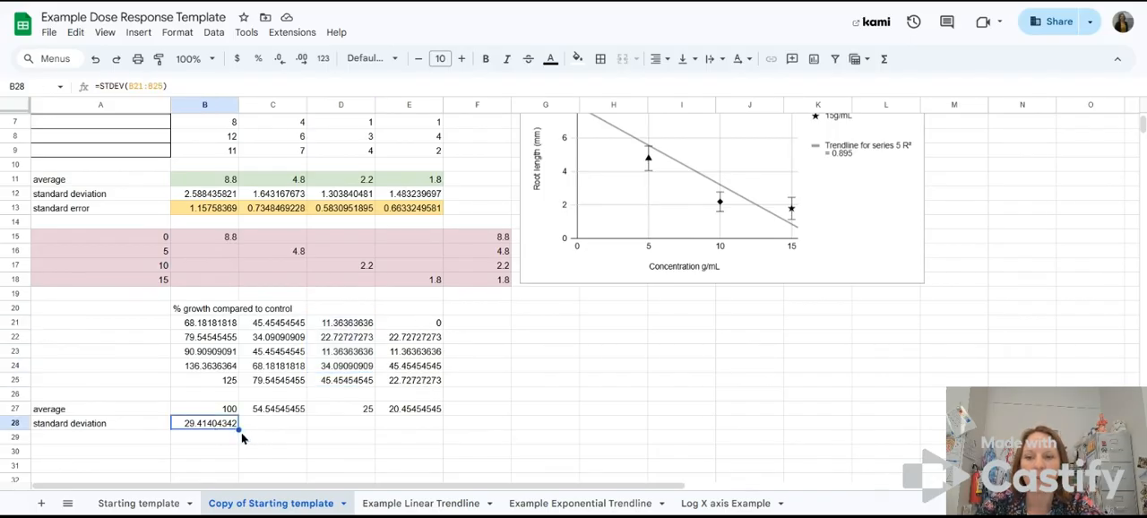
left_click_drag(239, 428, 421, 428)
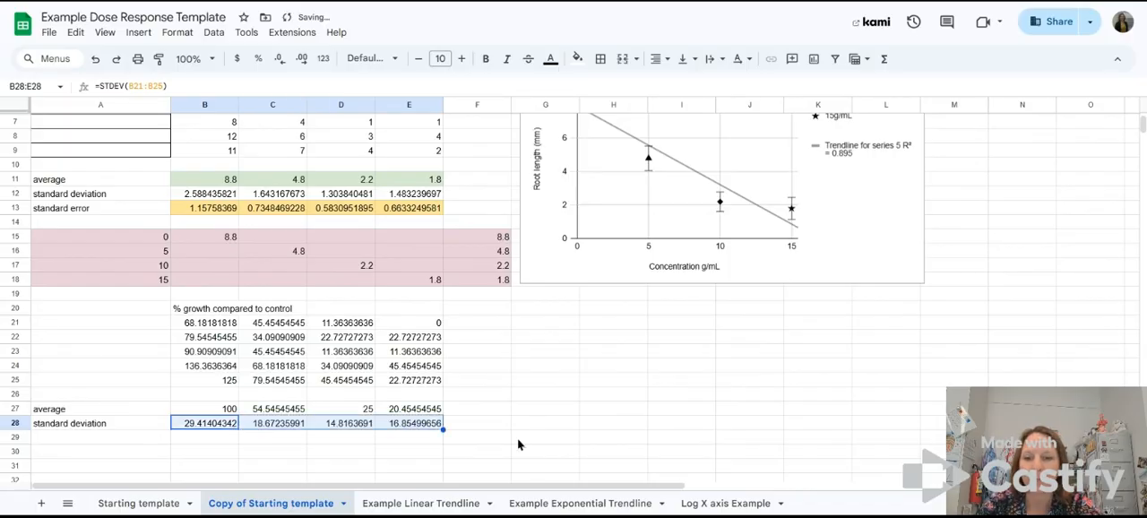
Step: Label A29 as "standard error" below the standard deviation row
left_click(90, 440)
type("sta")
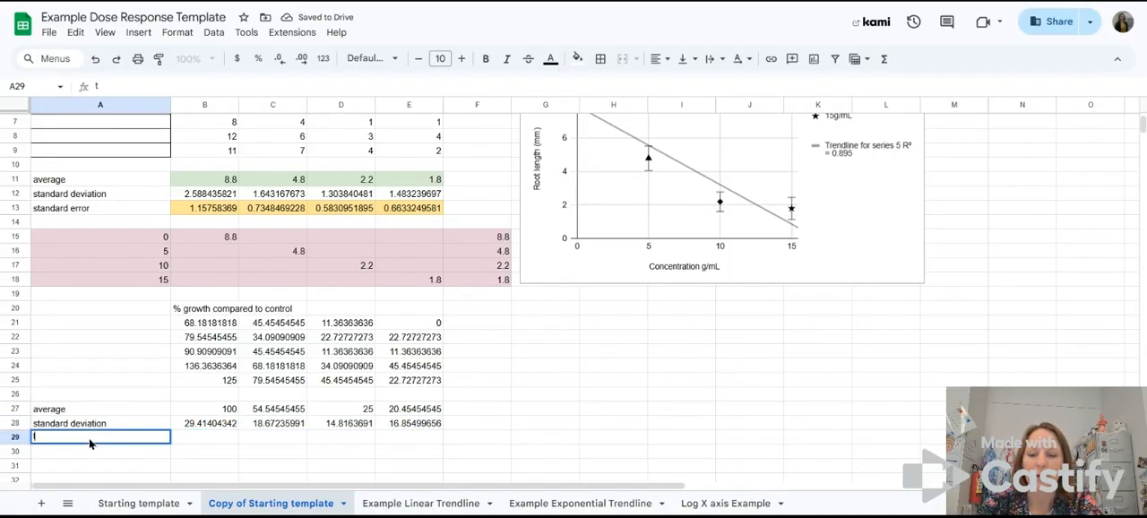
type("ndard error")
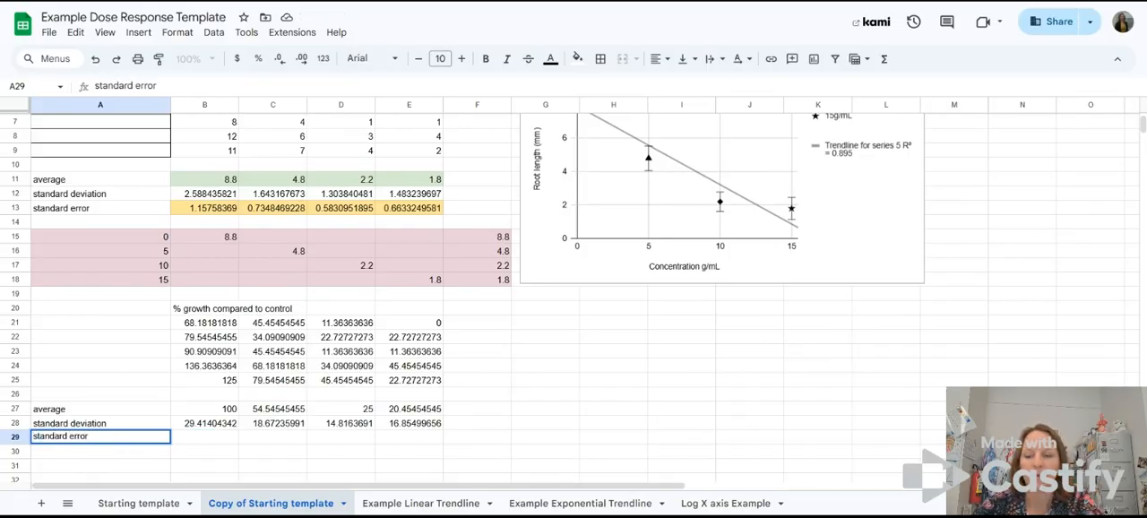
left_click(199, 445)
Step: Check the existing standard error formula in B13, and enter =B28/SQRT(5) in B29 for the control percentages
left_click(201, 208)
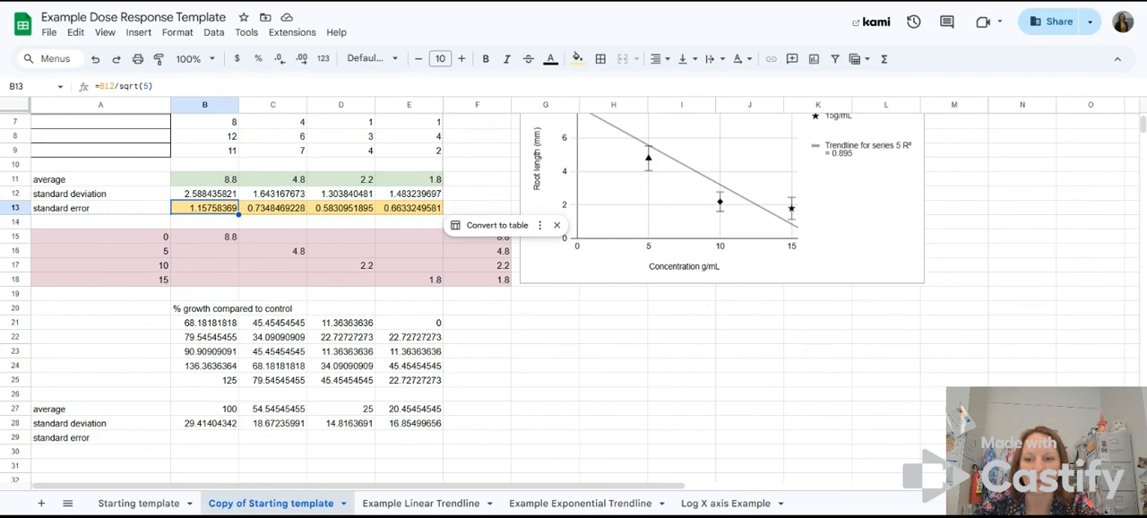
left_click(212, 439)
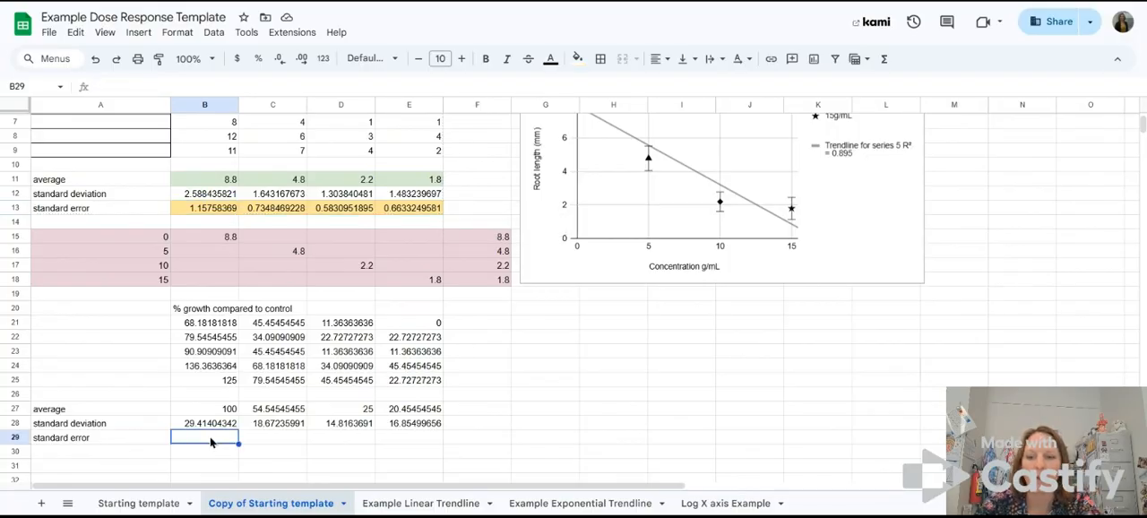
type("=")
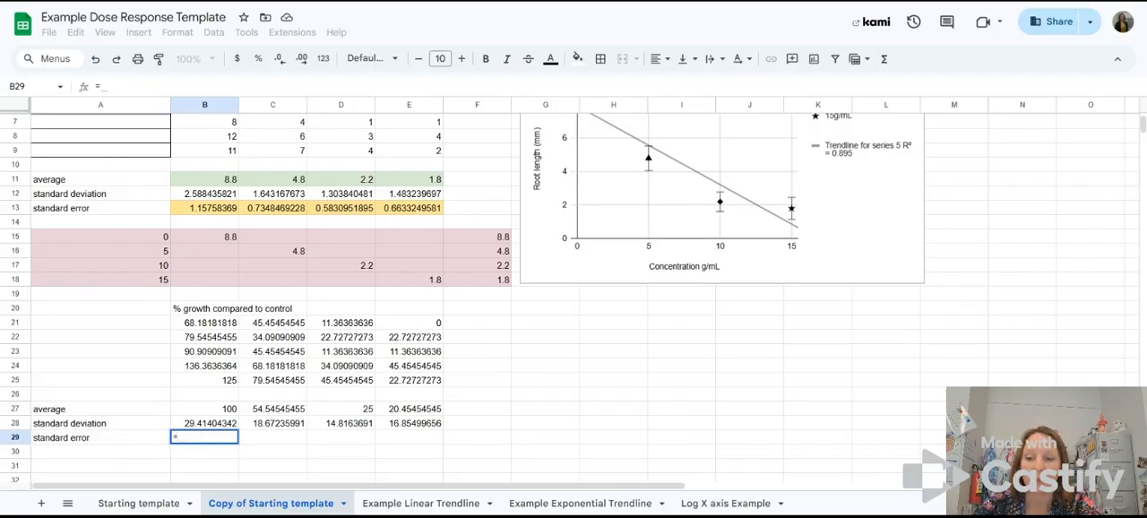
left_click(200, 420)
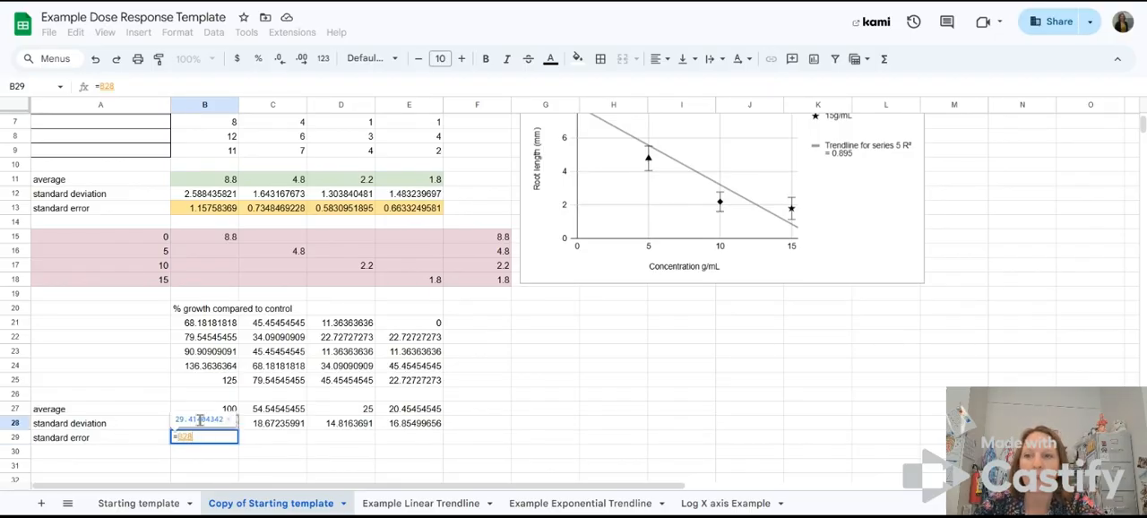
type("/")
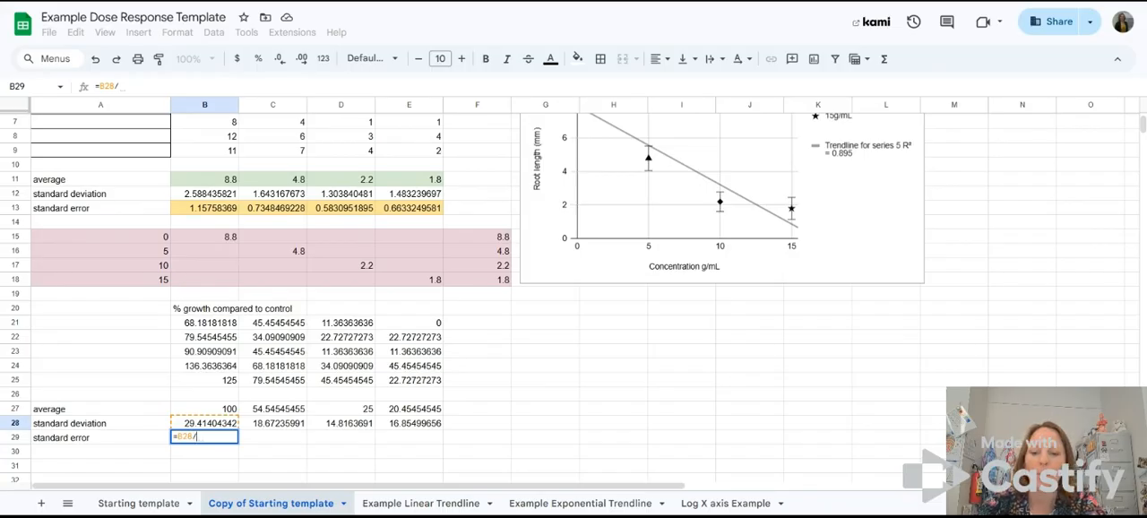
type("SQRT")
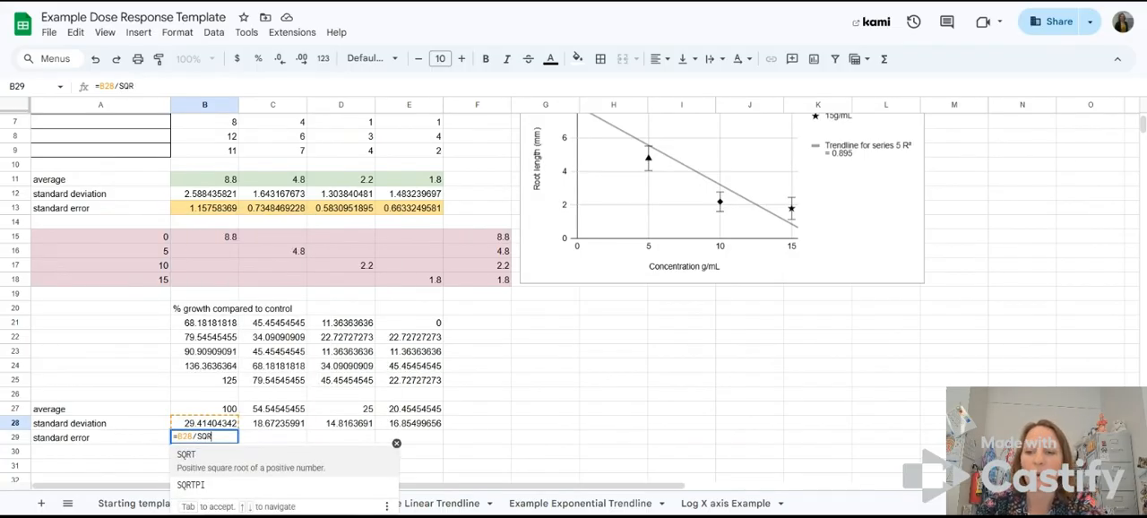
left_click(188, 463)
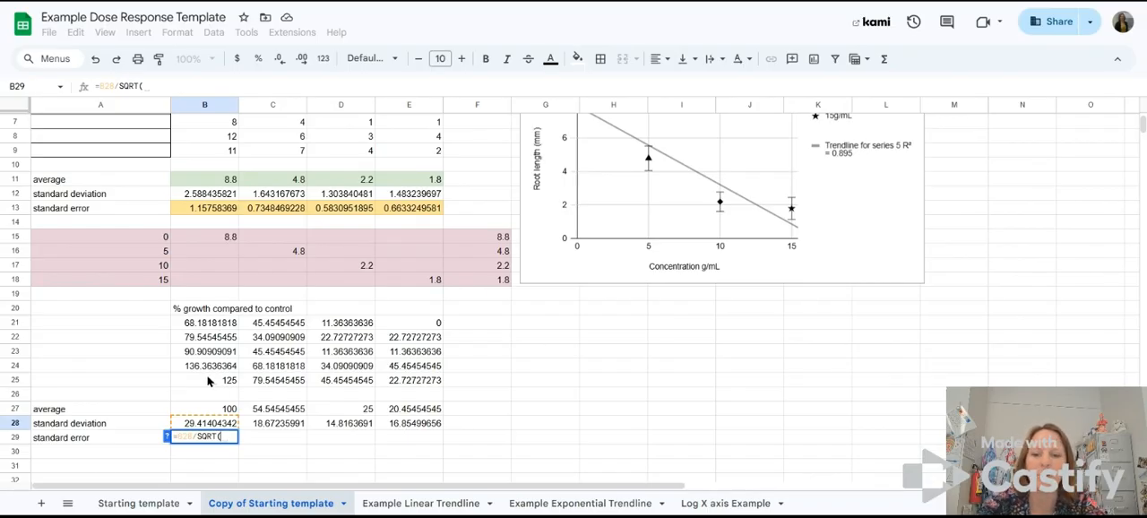
type("5)")
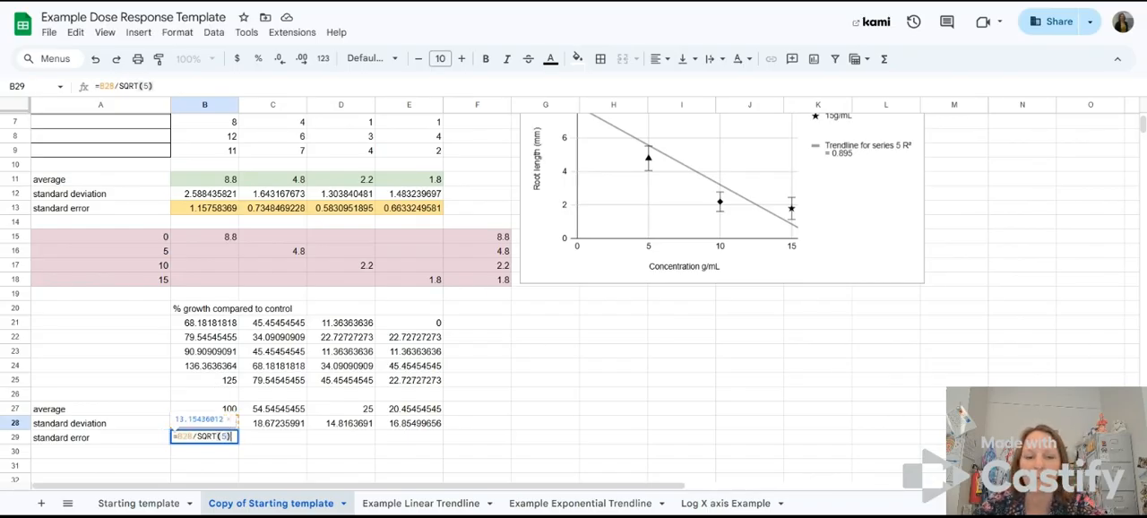
key("Return")
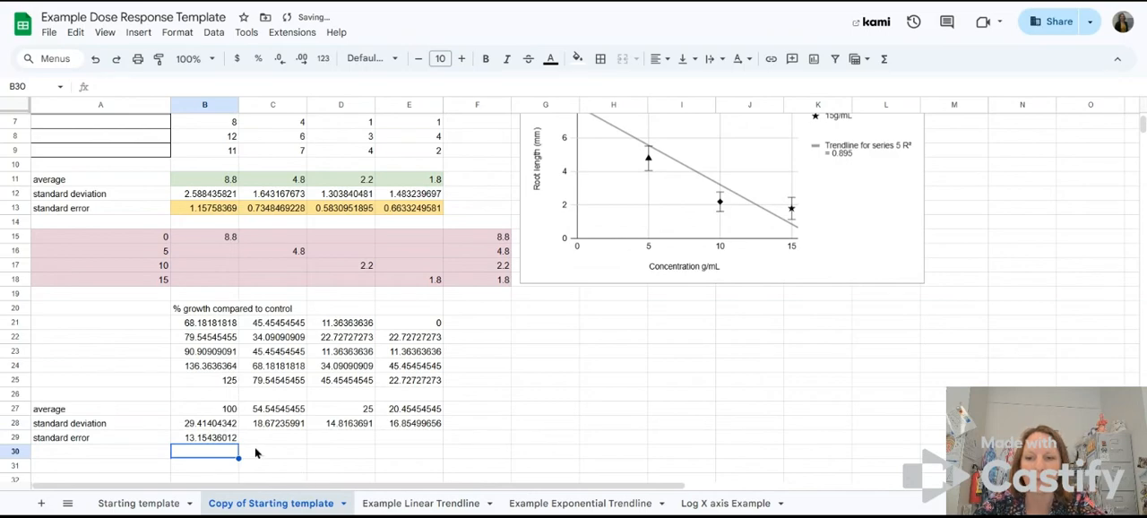
Step: Fill the standard error formula from B29 across to E29
left_click(218, 438)
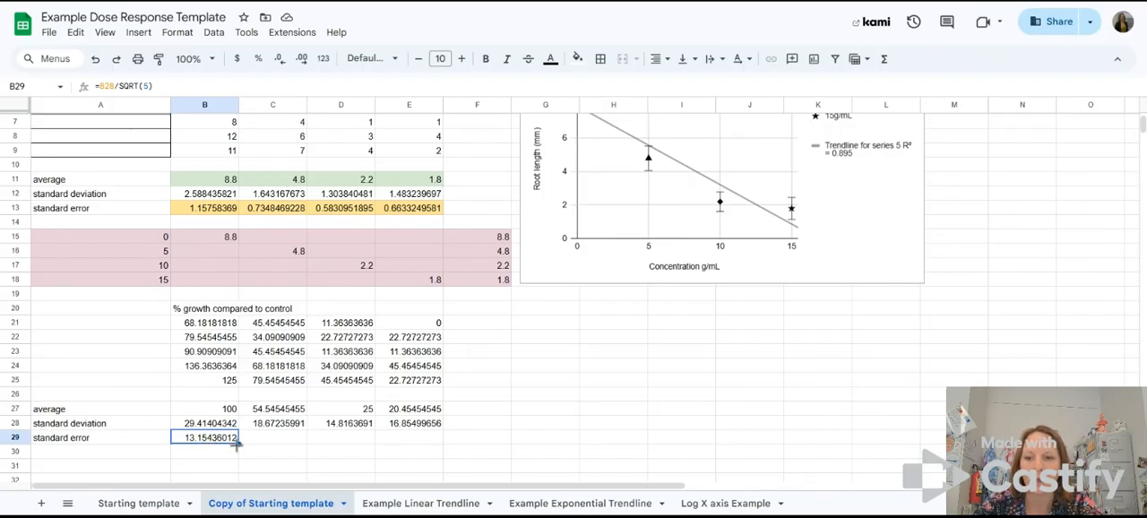
left_click_drag(238, 443, 410, 440)
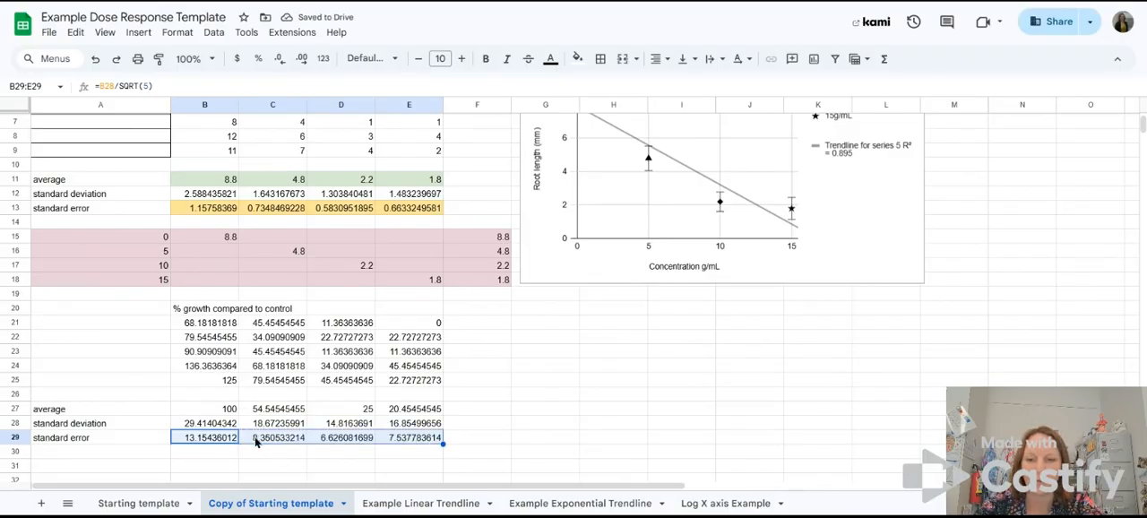
left_click(208, 435)
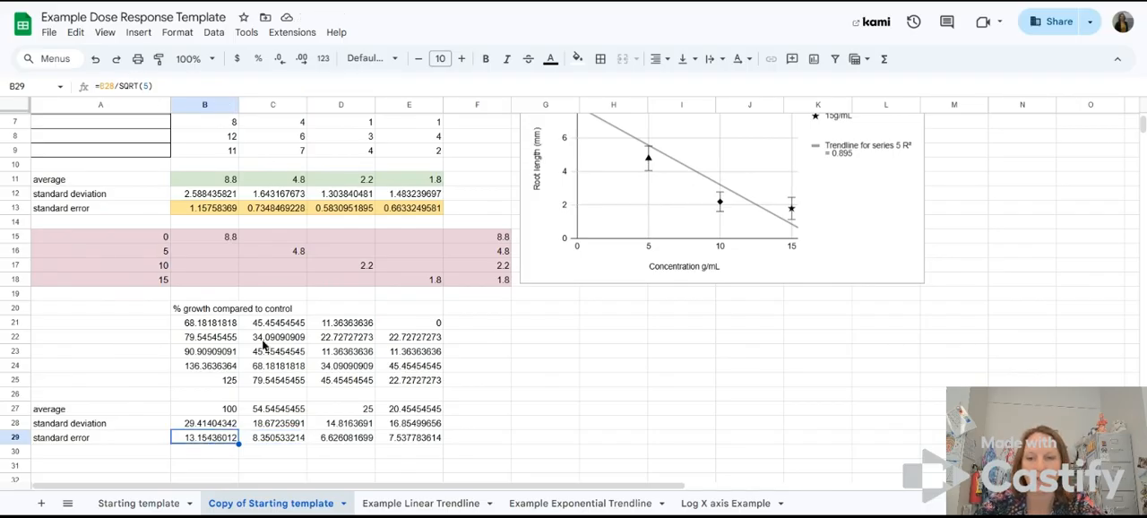
left_click(484, 441)
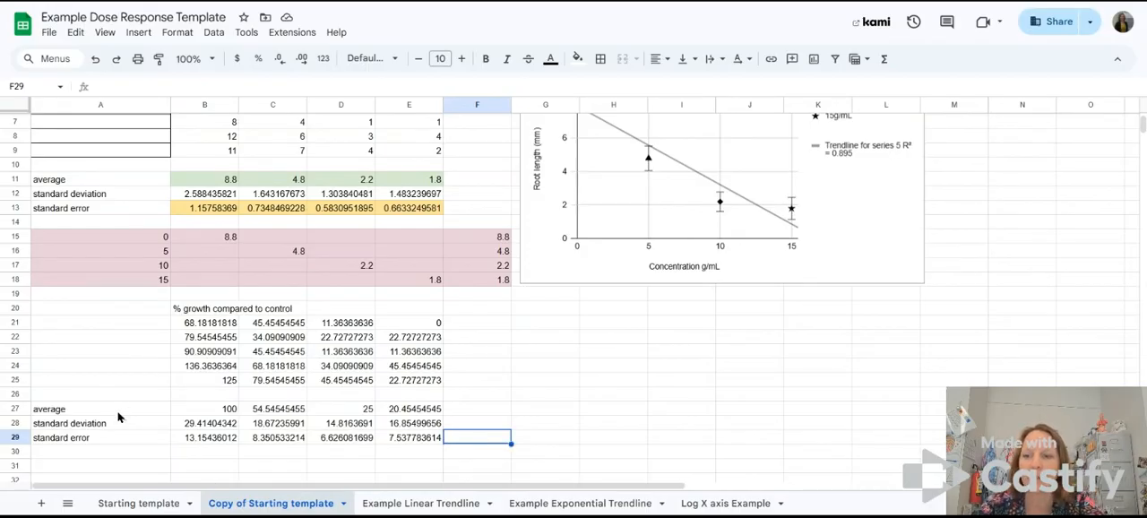
Step: Fill the average row A27:E27 with yellow
left_click_drag(118, 413, 410, 408)
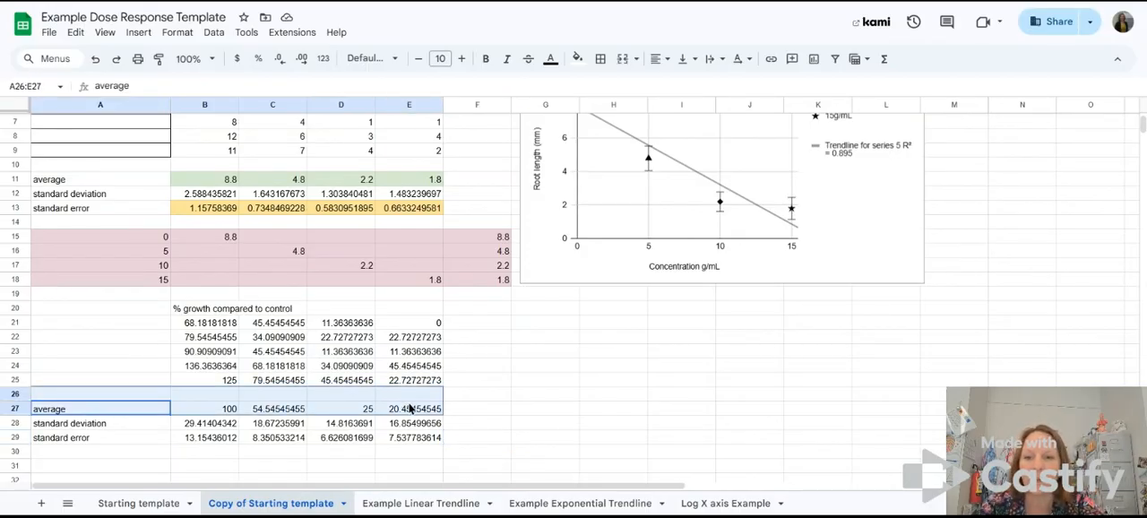
left_click(579, 60)
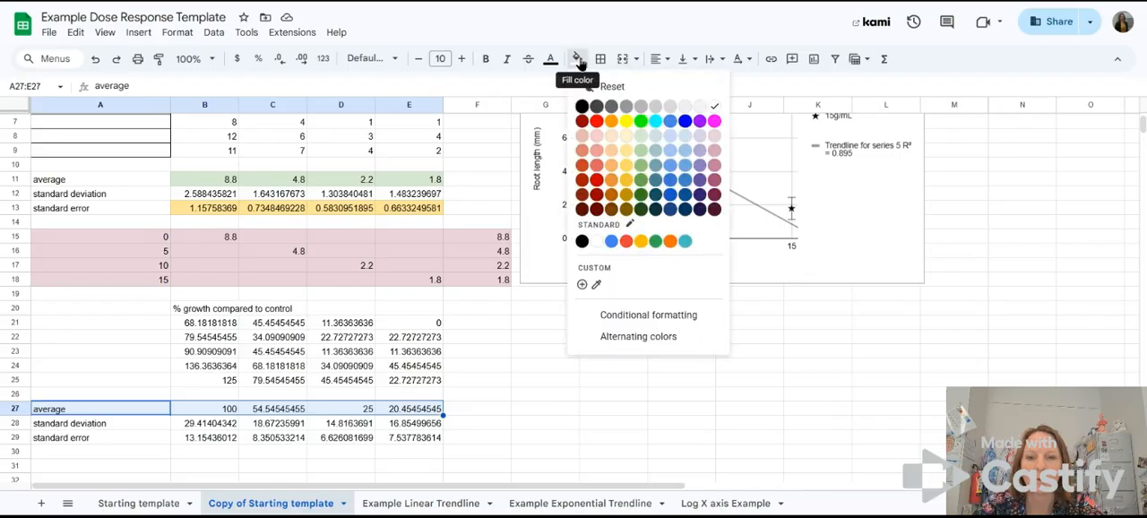
left_click(626, 122)
Step: Fill the standard error row A29:E29 with light orange
left_click_drag(55, 437, 410, 440)
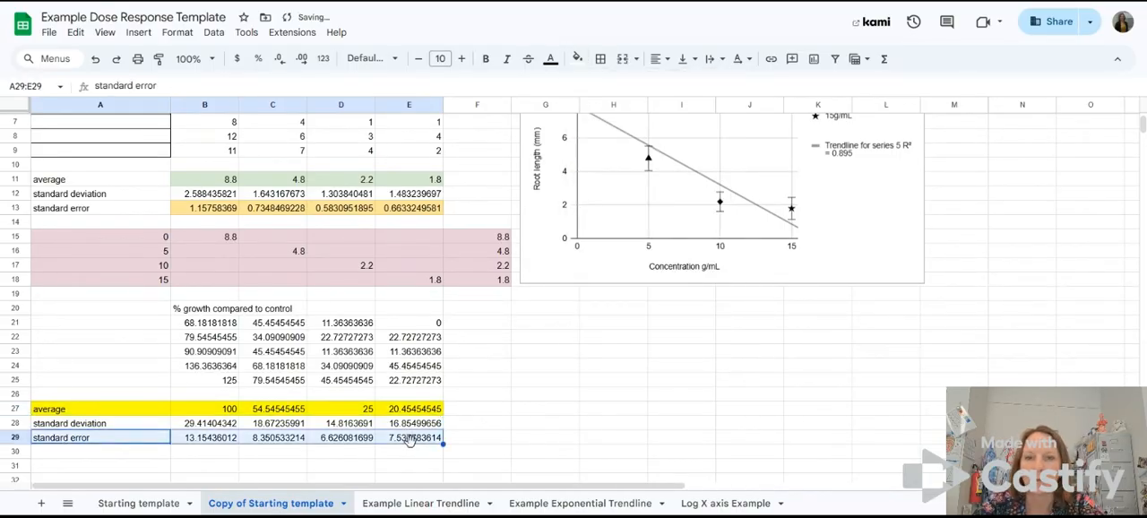
left_click(577, 58)
left_click(609, 136)
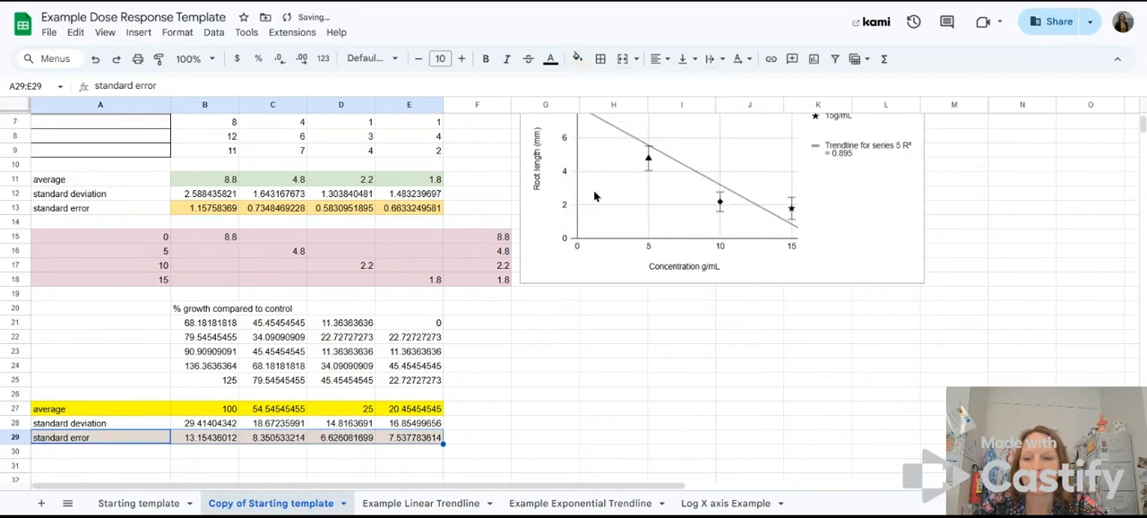
left_click(545, 423)
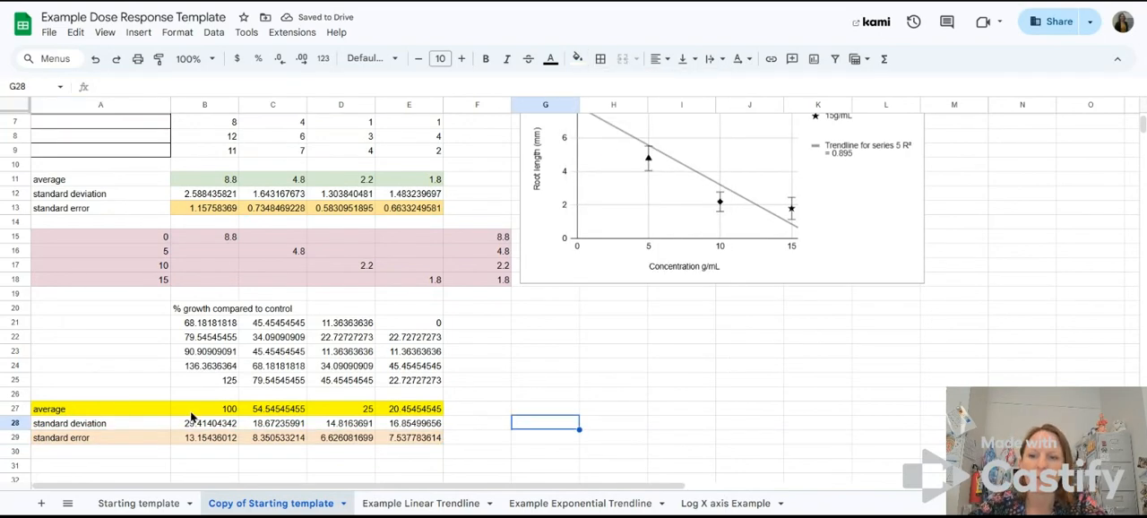
Step: Review the averages in B27:E27 and the standard errors in B29:E29
left_click_drag(202, 409, 403, 411)
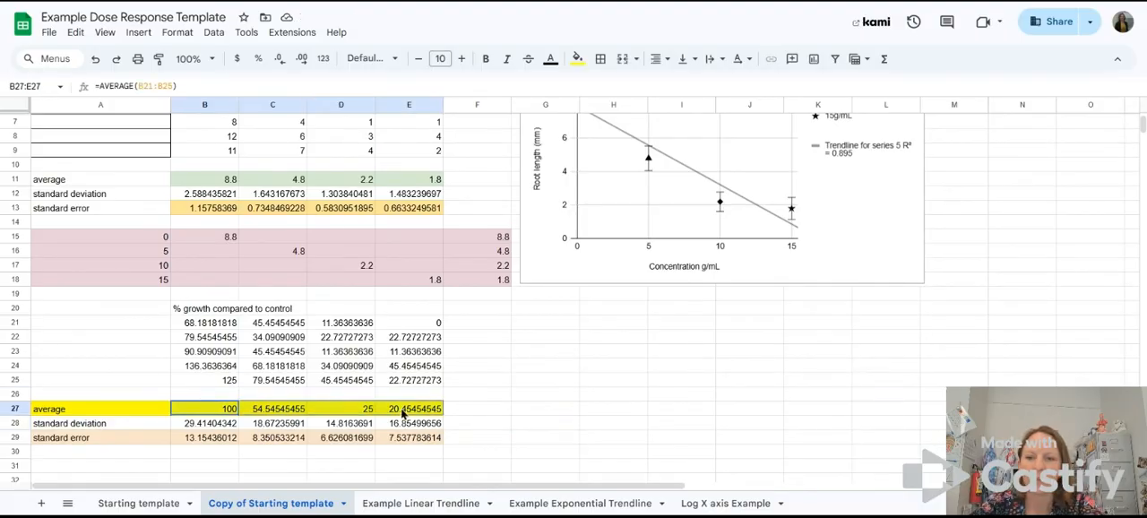
left_click(197, 438)
left_click_drag(196, 439, 417, 445)
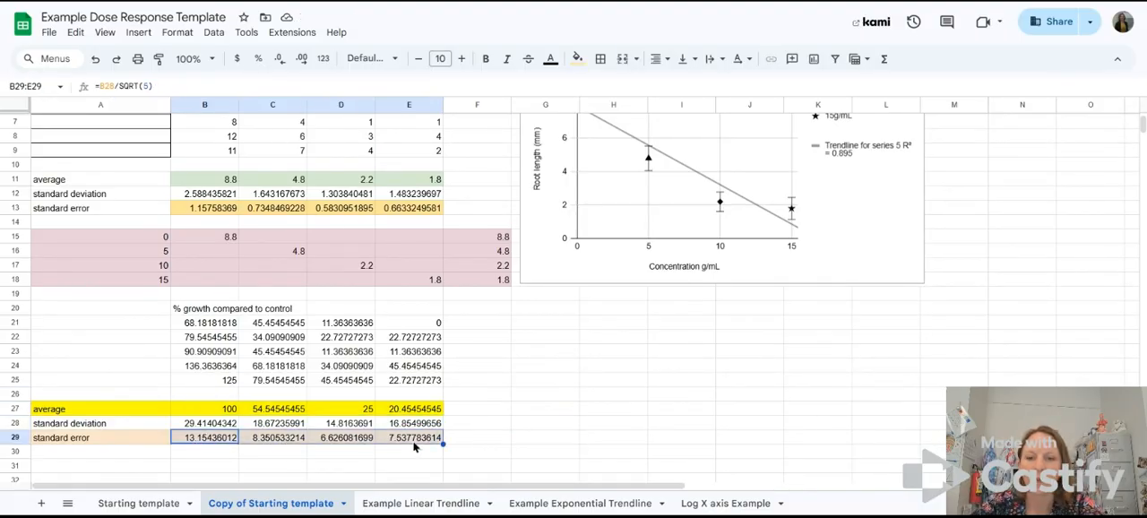
left_click(572, 427)
Step: Enter the concentrations 0, 5, 10 and 15 across B31:E31 below the percent growth statistics
scroll(651, 409, "down", 3)
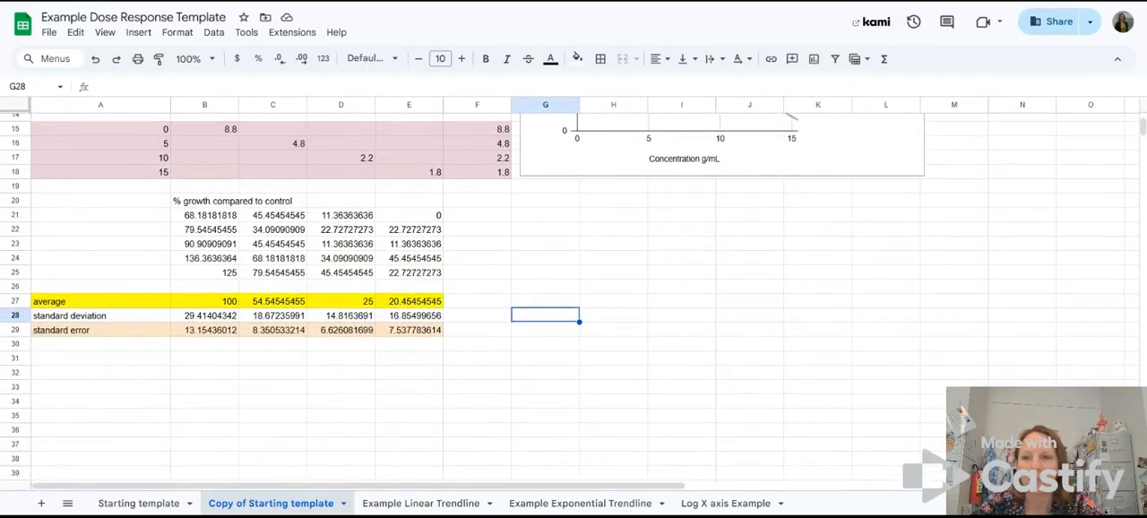
scroll(545, 300, "up", 1)
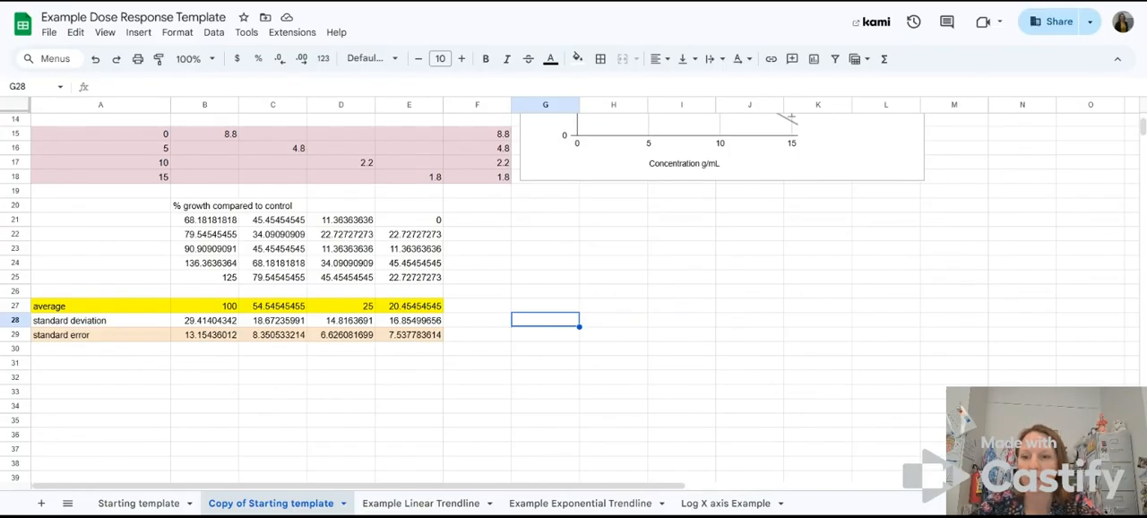
left_click(203, 368)
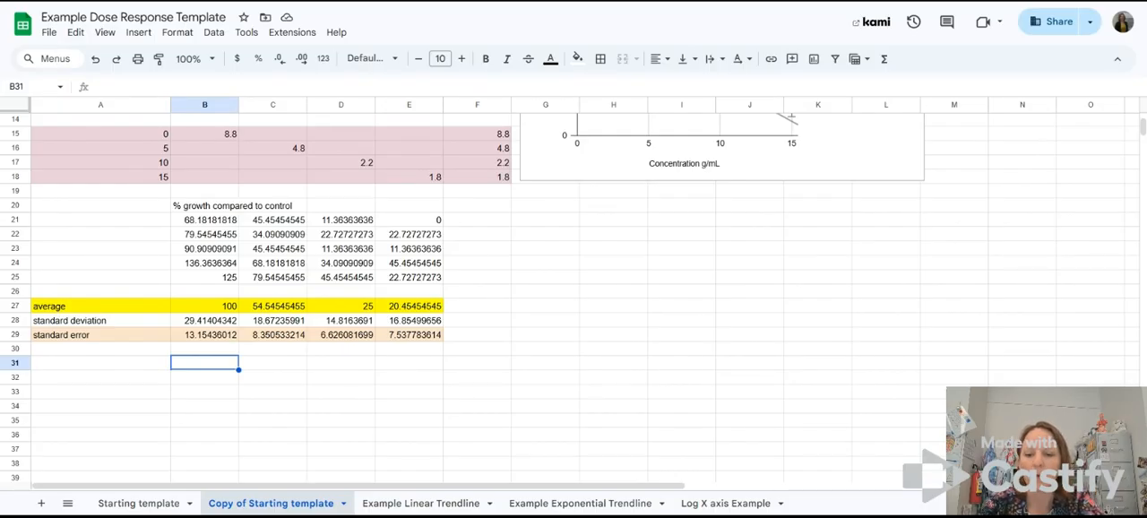
type("0")
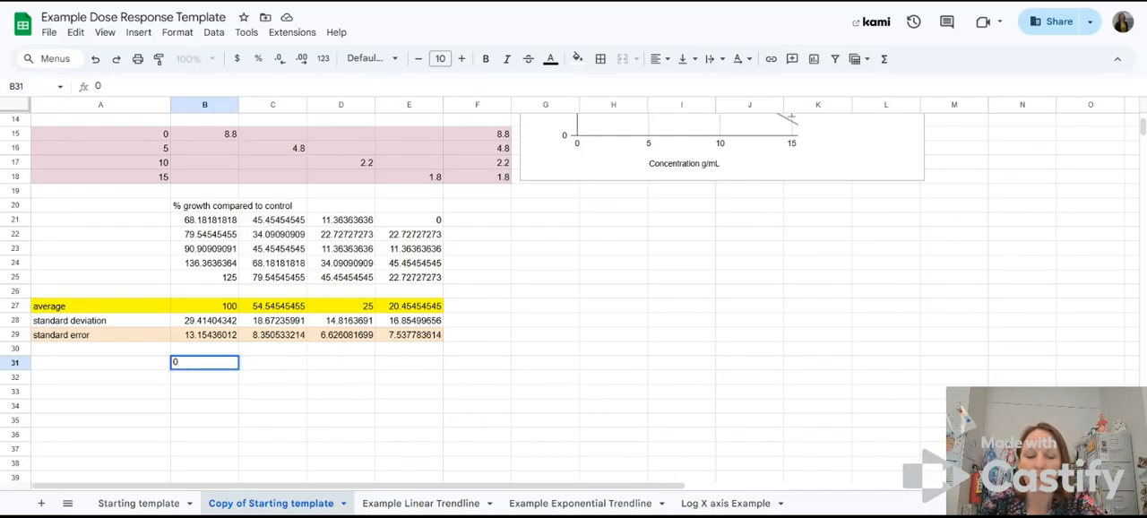
key("Tab")
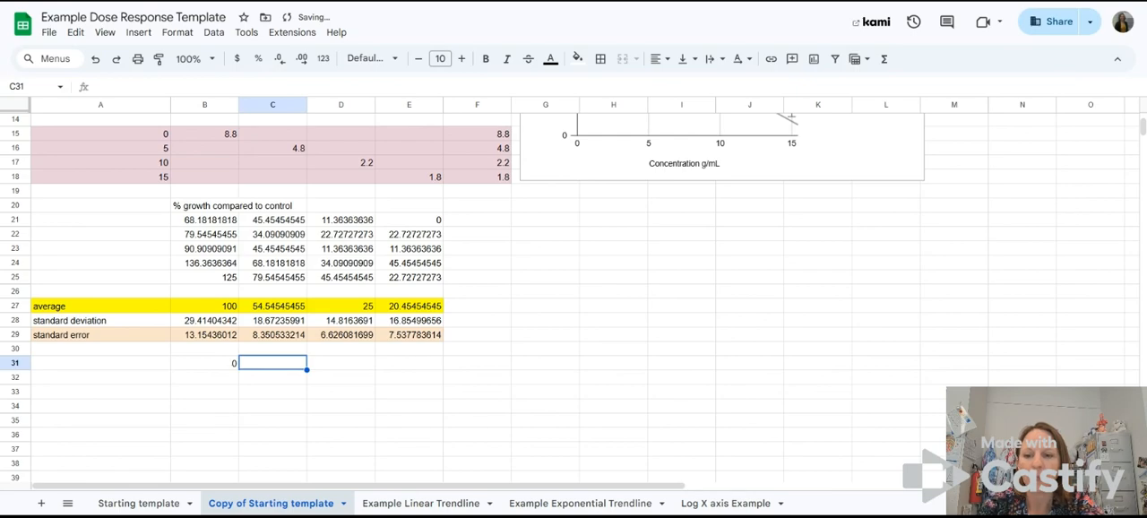
type("5")
key("Tab")
type("1")
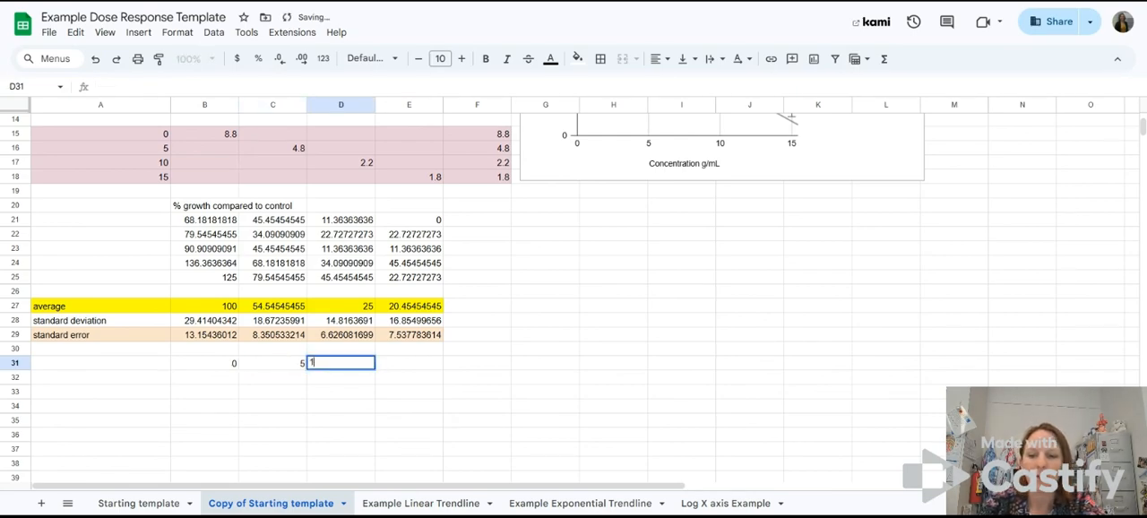
type("0")
key("Tab")
type("15")
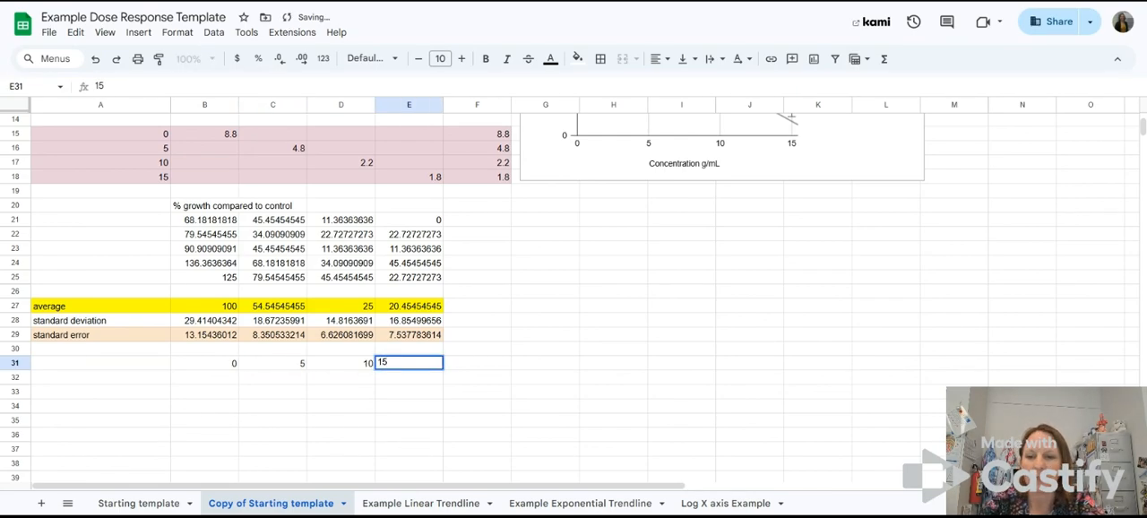
key("Return")
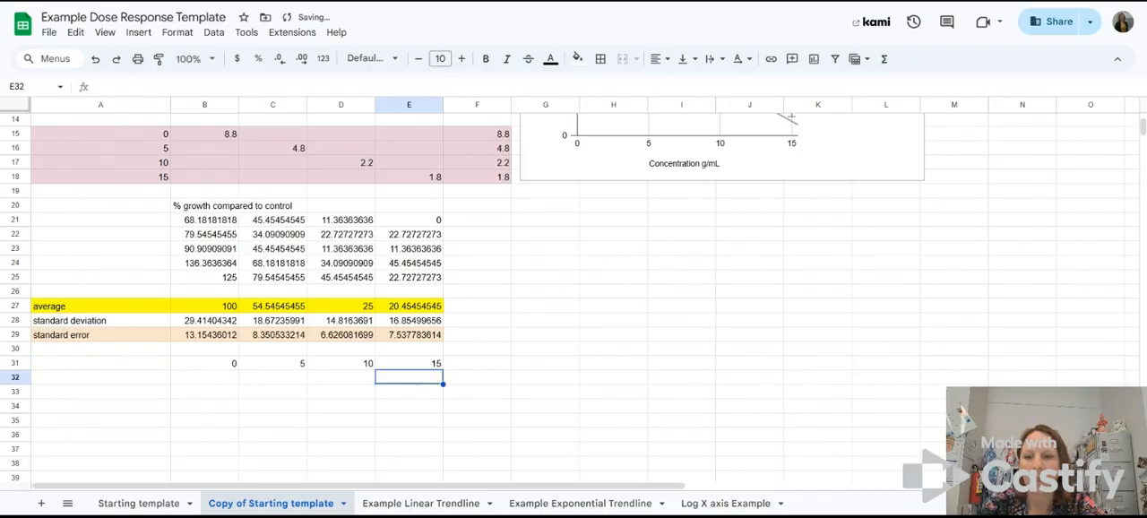
left_click(144, 382)
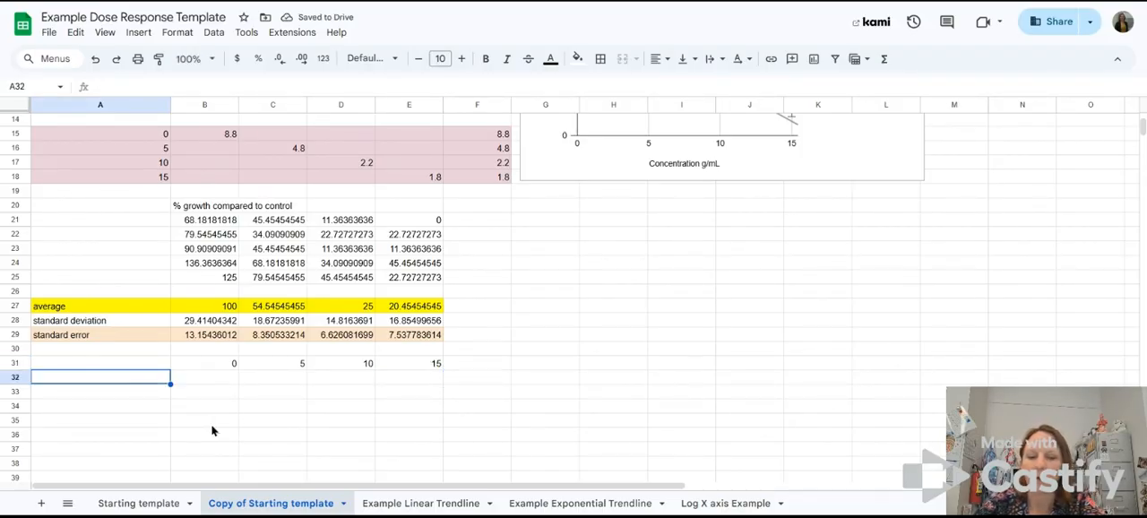
Step: Replace the concentrations in B31:E31 with the headers negative control, 5 g/mL, 10g/mL and 15g/mL
left_click(225, 365)
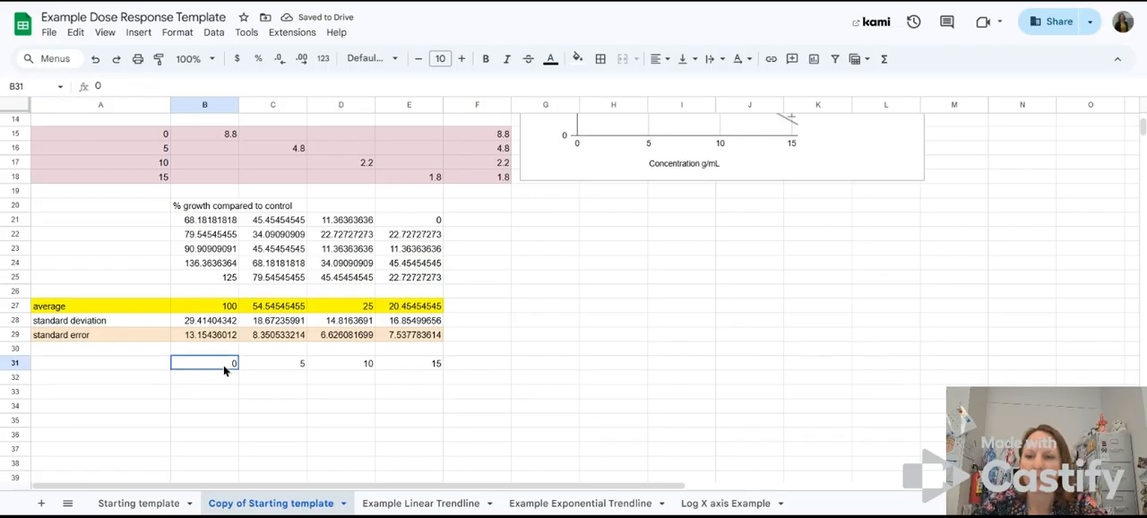
type("negat")
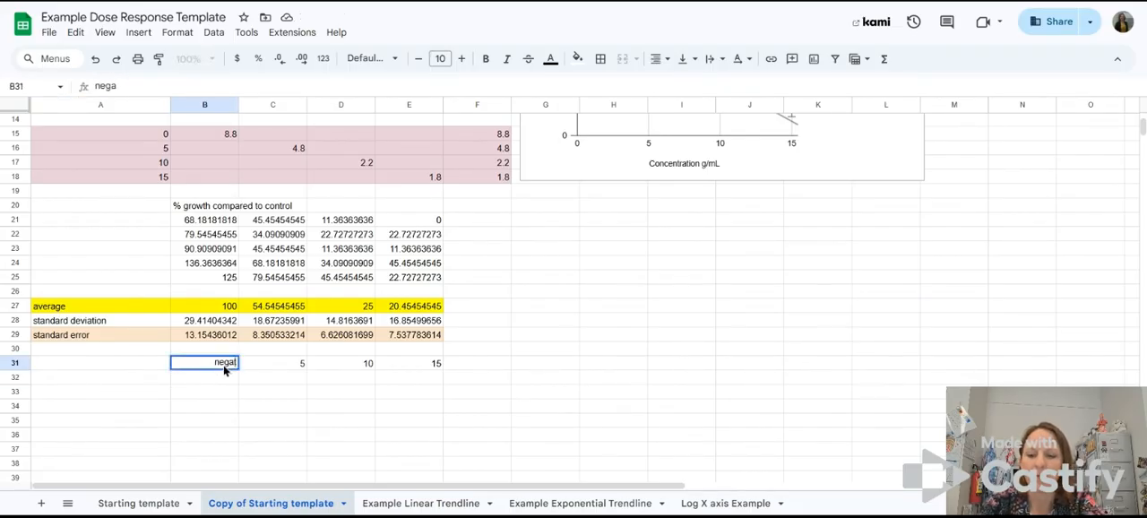
type("ive control")
key("Tab")
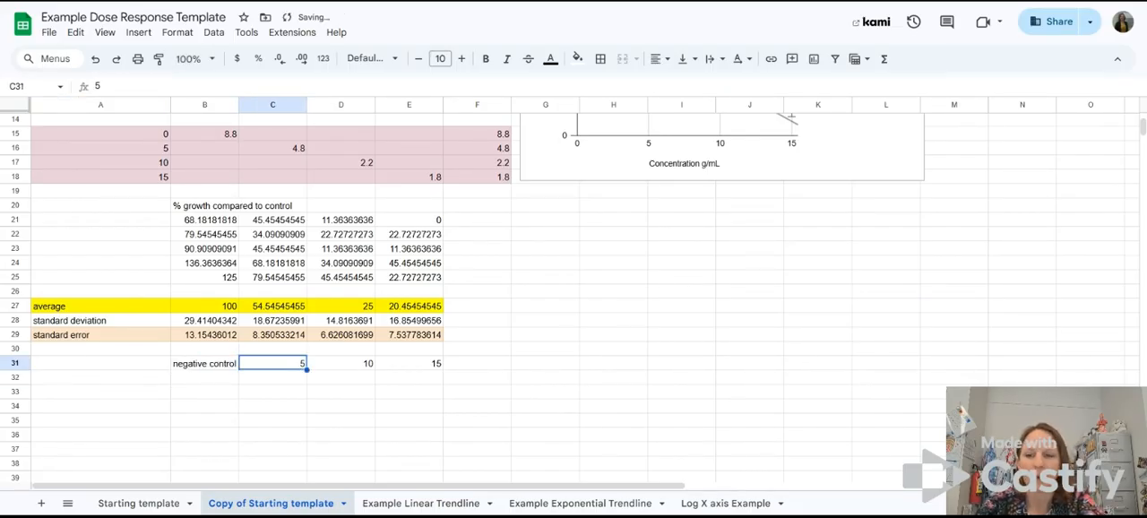
type("5 g/mL")
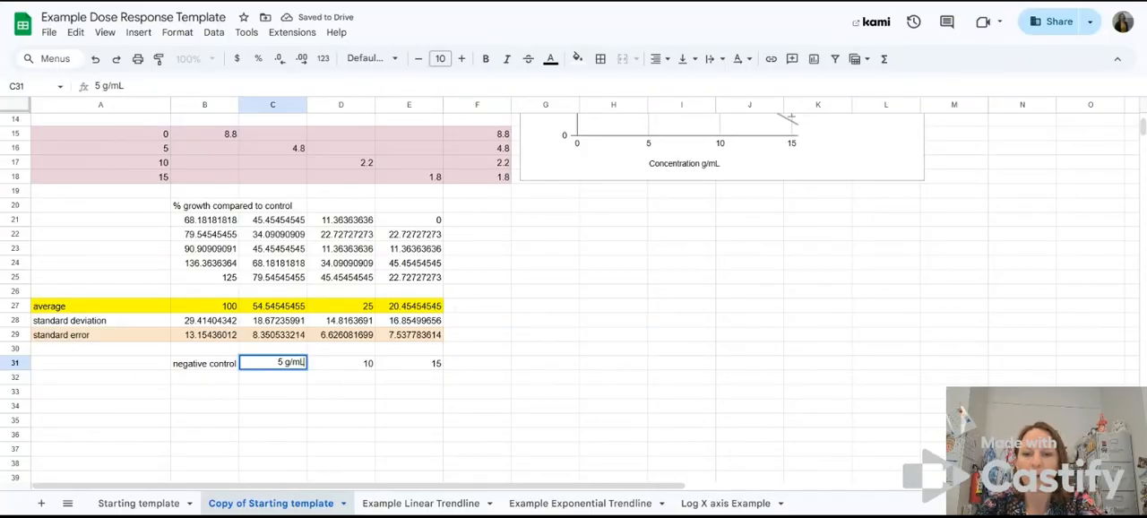
key("Tab")
type("10")
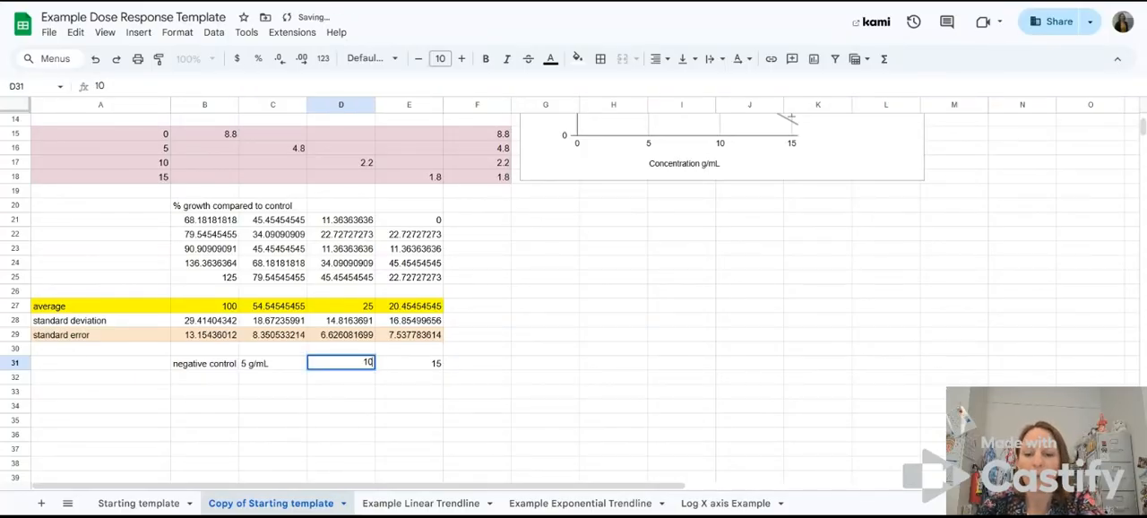
type("g/M")
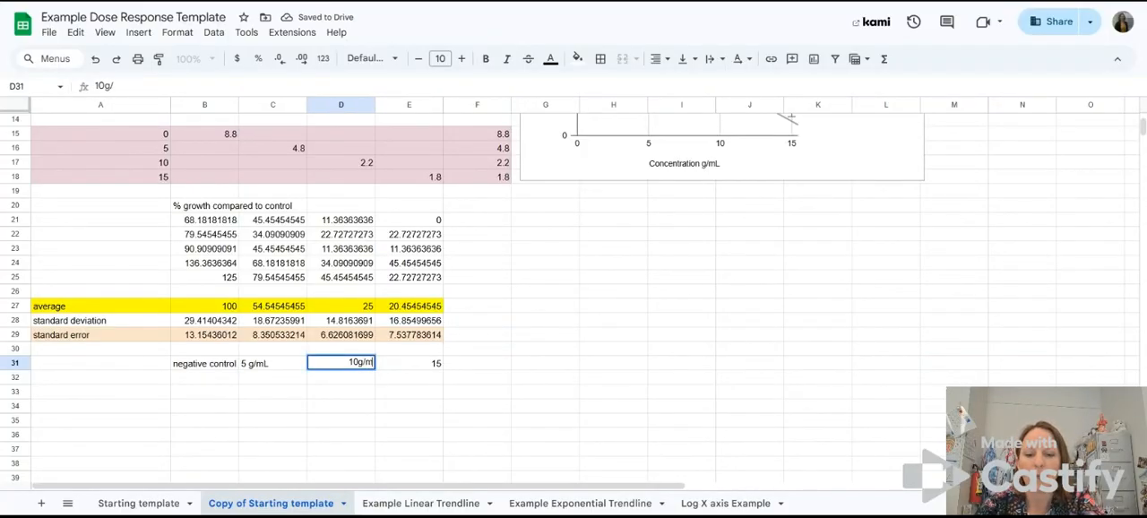
type("L")
key("Tab")
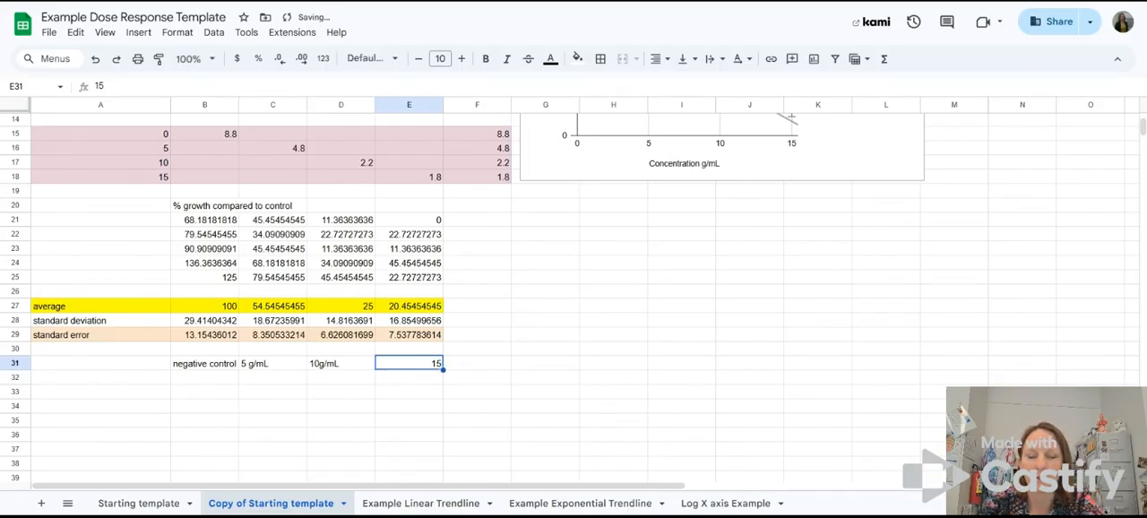
type("15g")
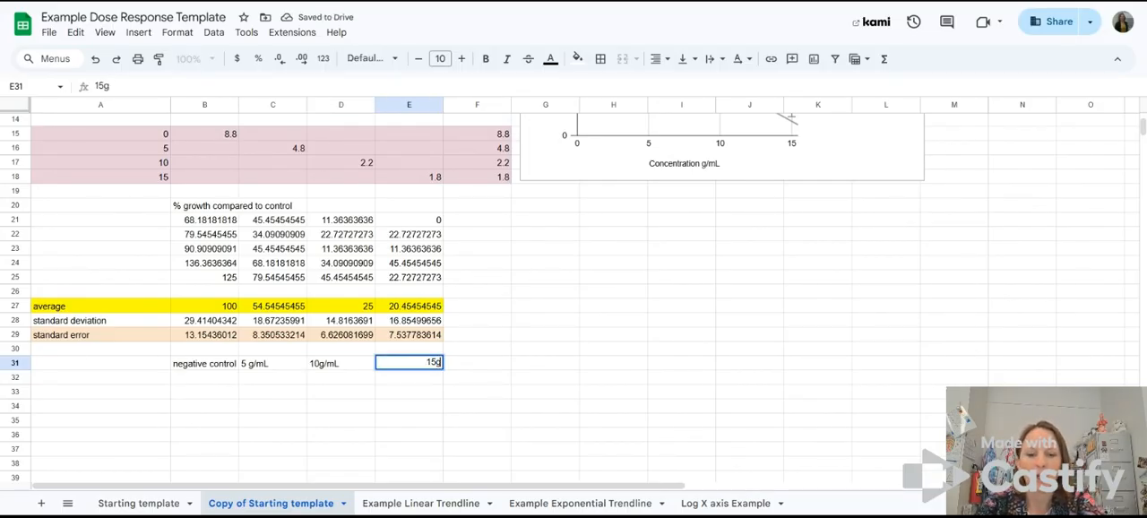
type("/mL")
key("Return")
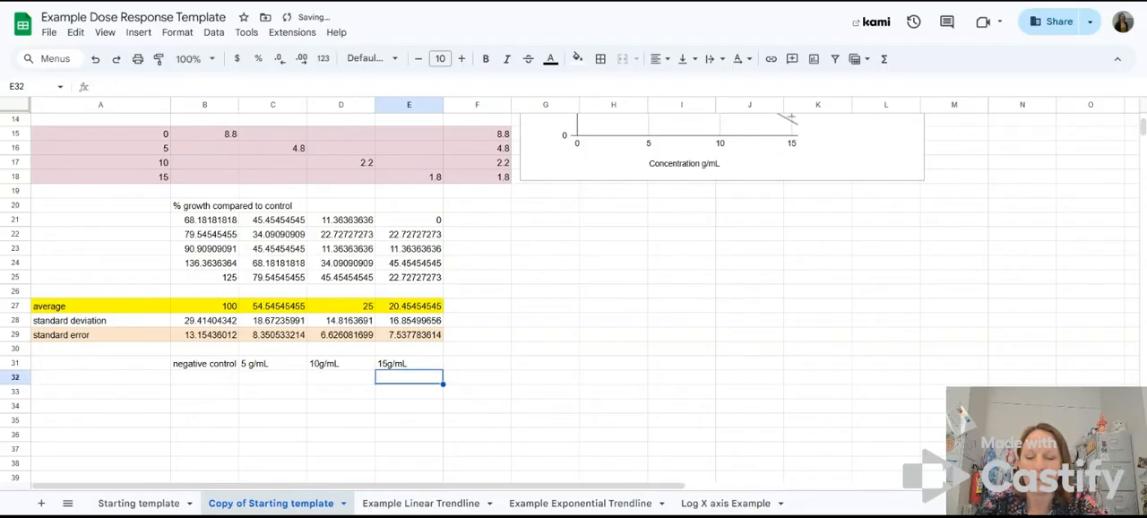
Step: Enter the concentrations 0, 5, 10 and 15 down A32:A35 as row labels under the new headers
key("Left")
key("Left")
key("Left")
key("Left")
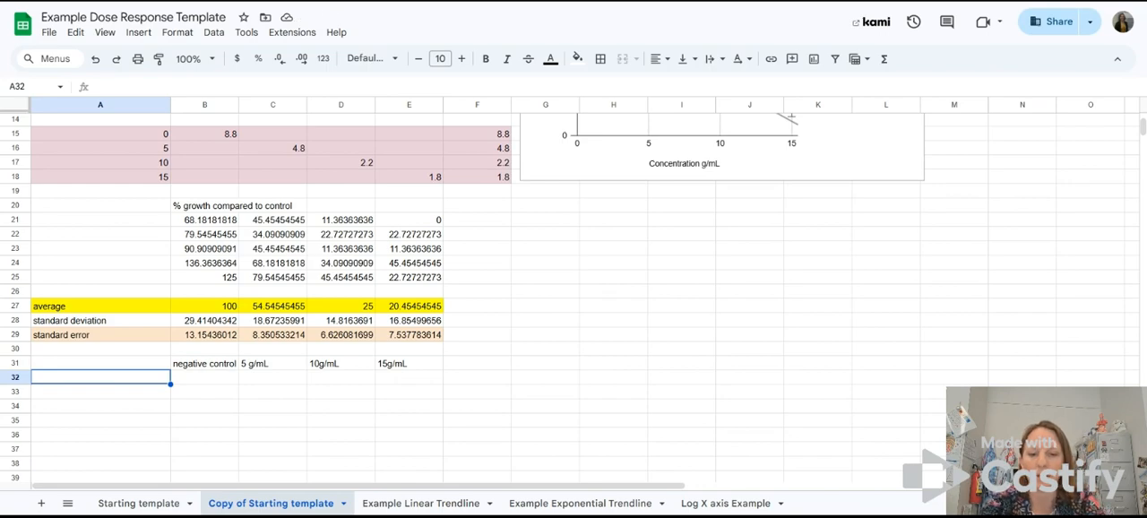
type("0")
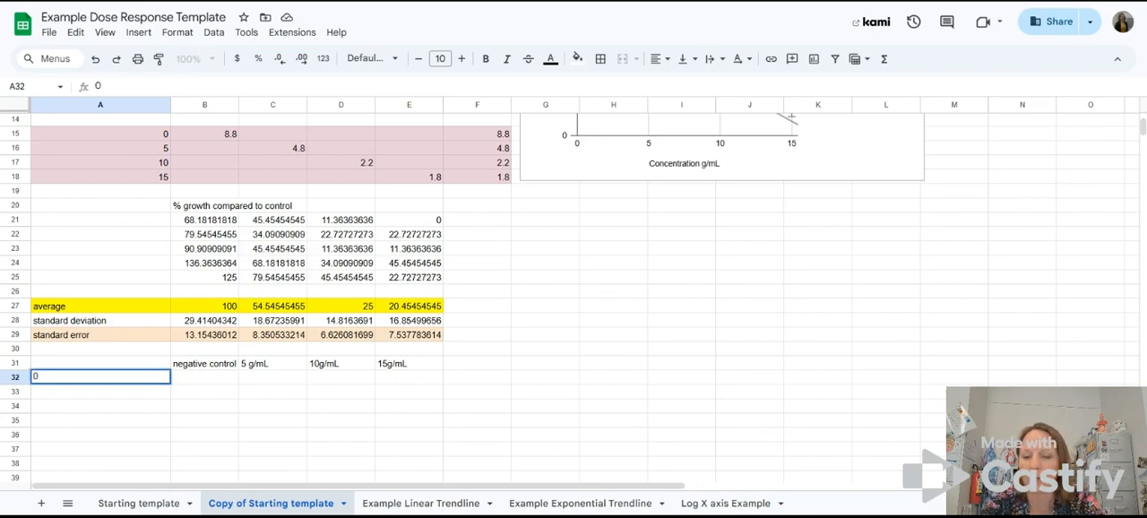
key("Return")
type("5")
key("Return")
type("10")
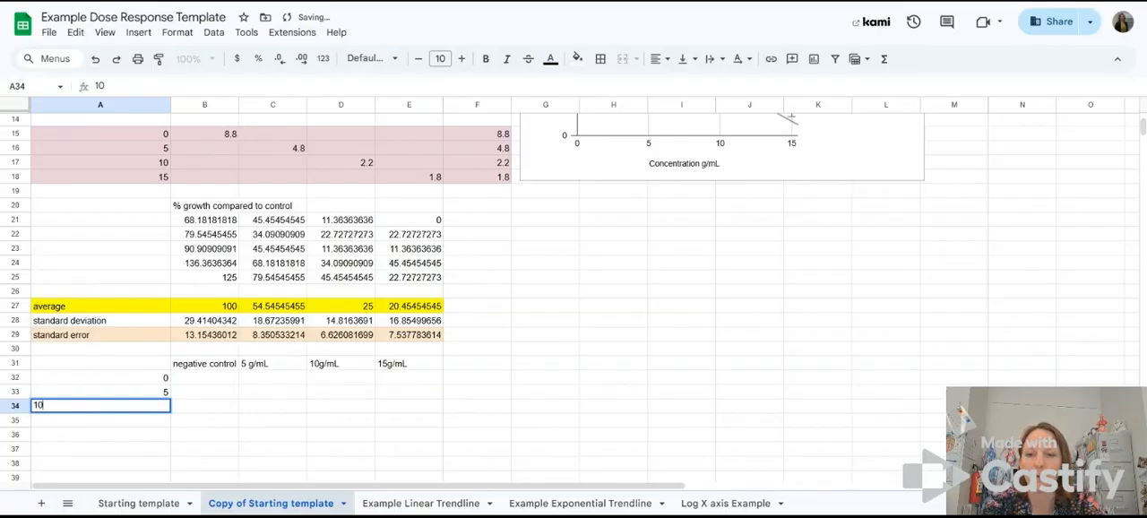
key("Return")
type("15")
key("Return")
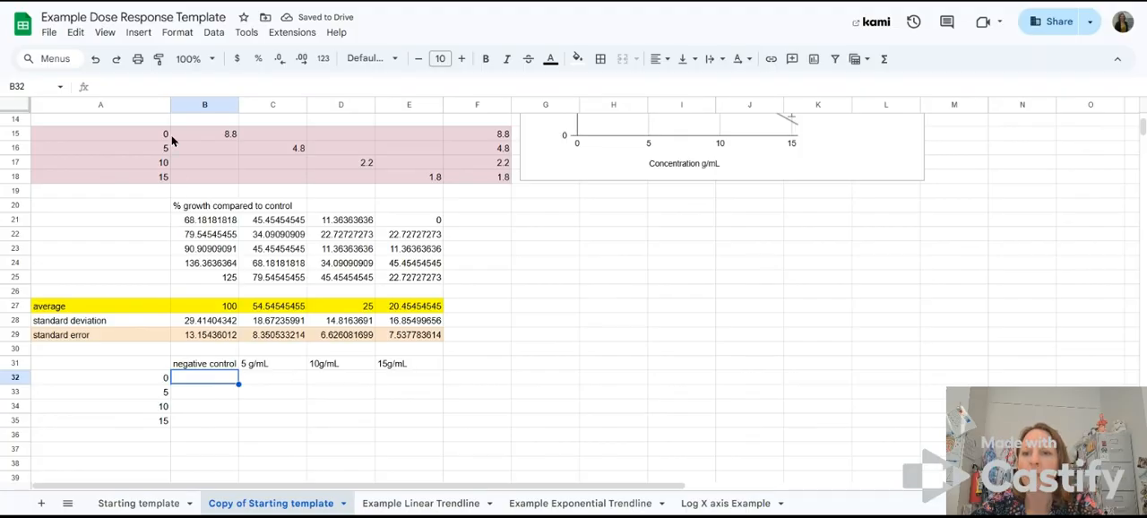
Step: Enter the negative control average 100 in B32 and the 5 g/mL average 54.54 in C33
left_click_drag(149, 135, 481, 181)
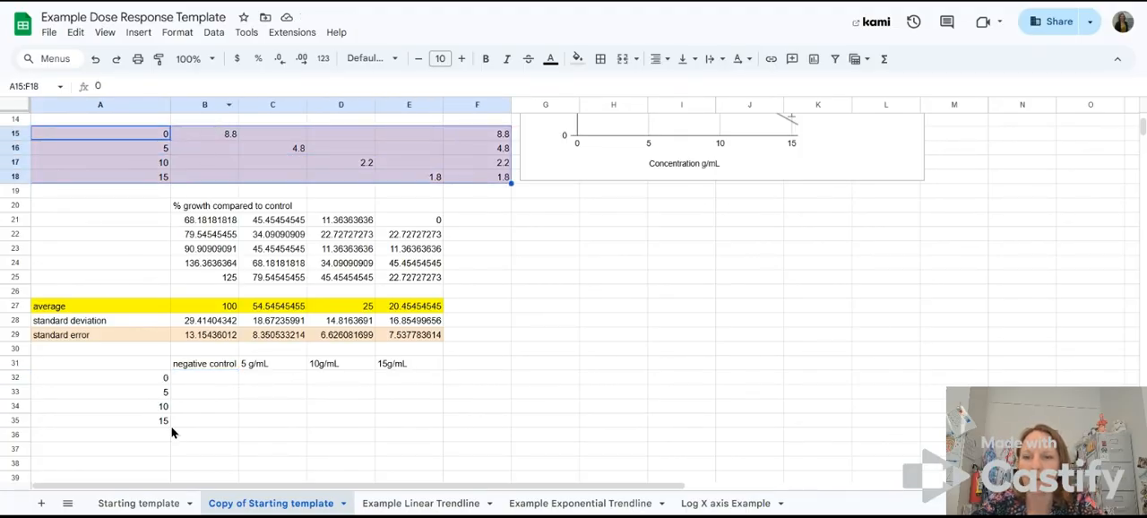
left_click(205, 379)
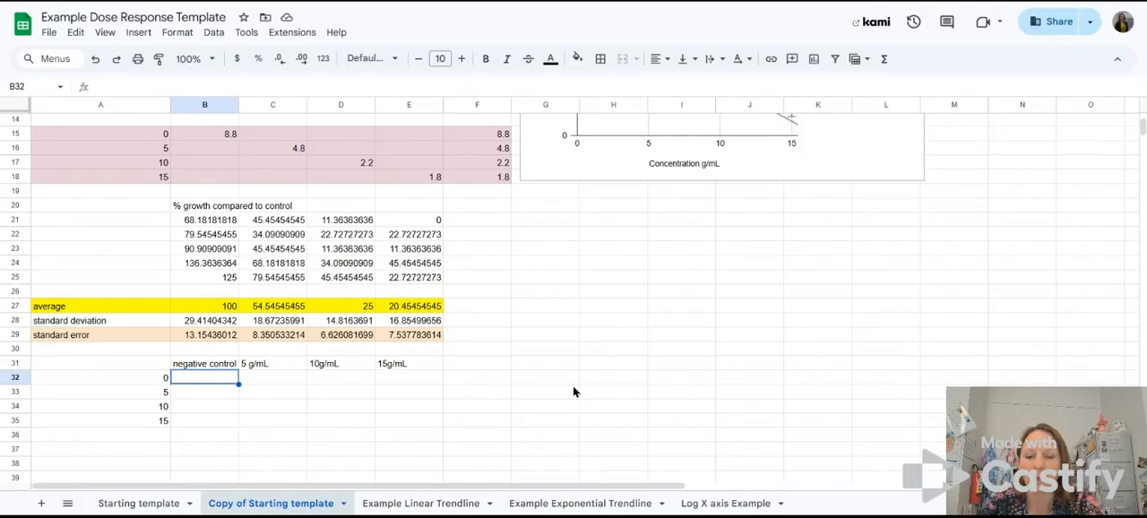
type("100")
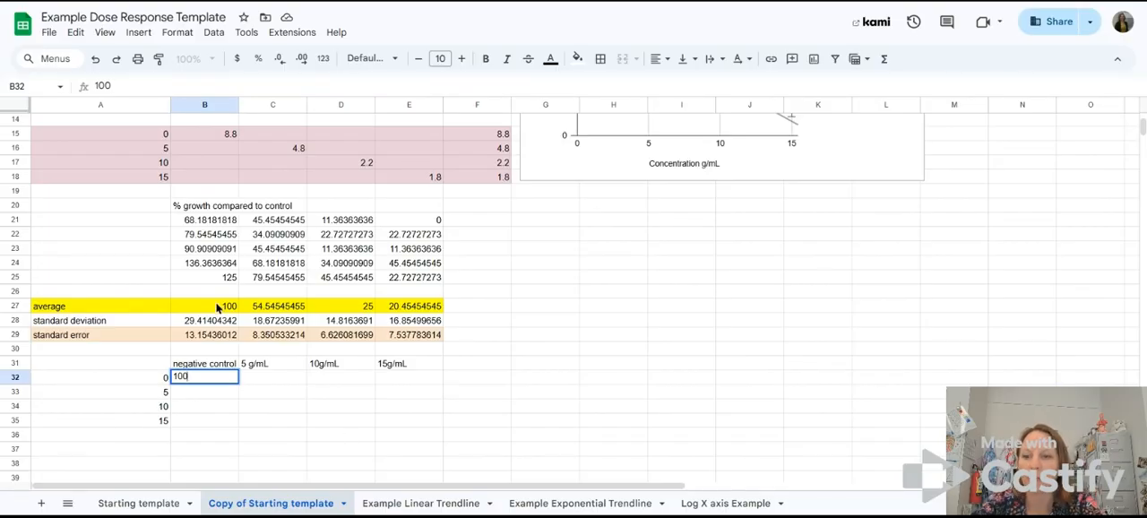
left_click(220, 308)
left_click(221, 383)
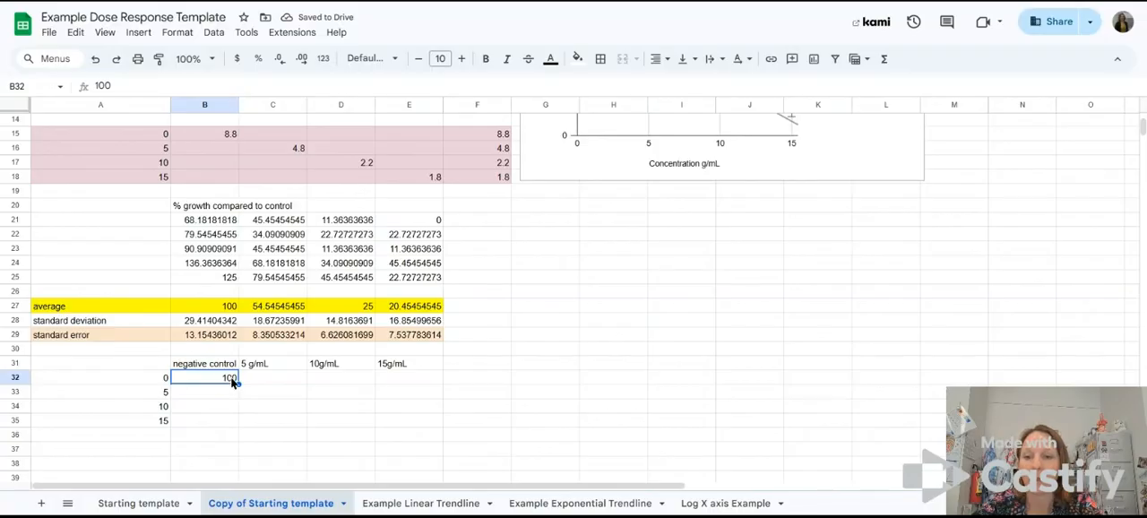
left_click_drag(228, 399, 228, 432)
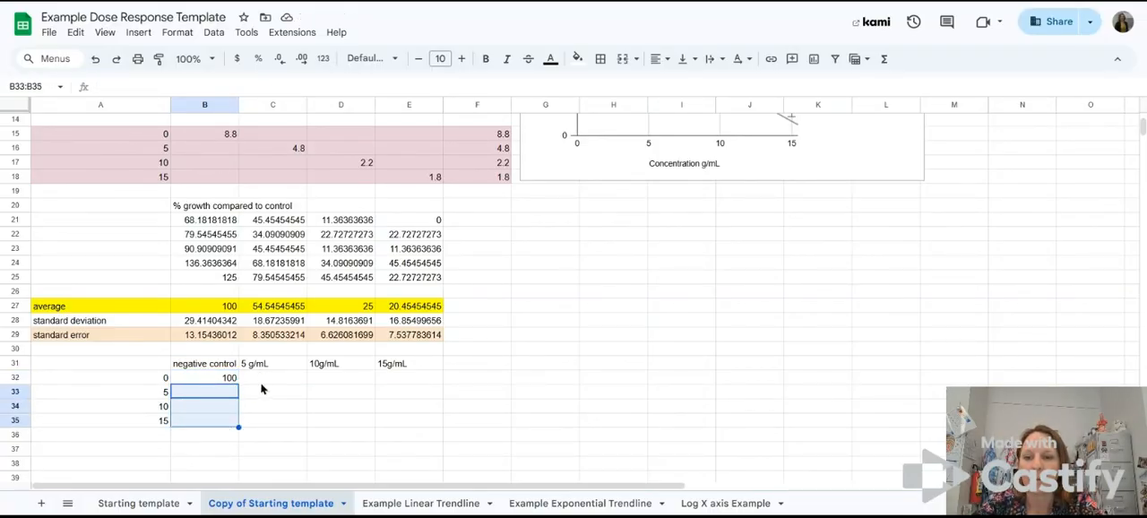
left_click(255, 394)
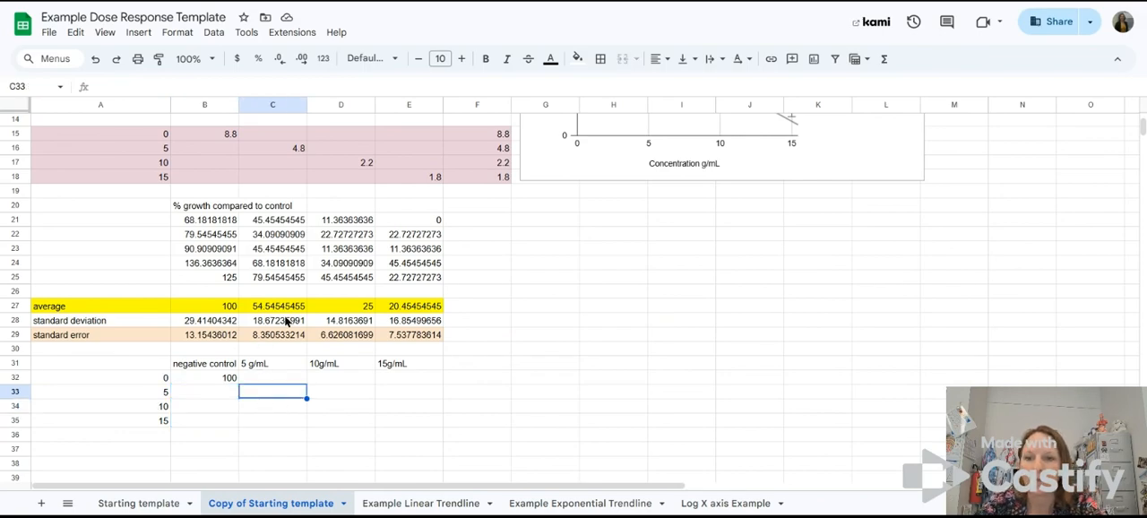
type("54.54")
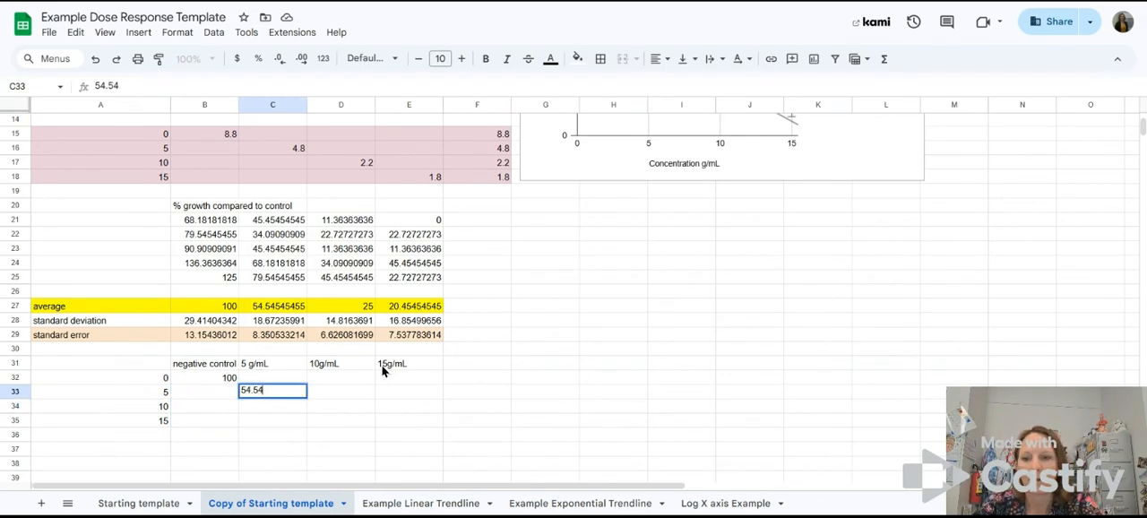
left_click(269, 382)
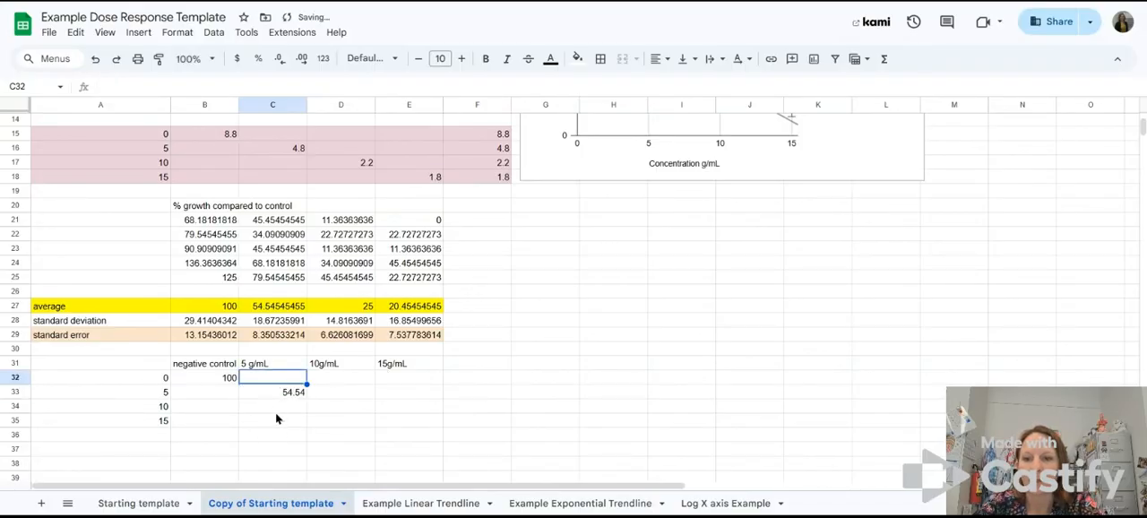
Step: Enter the 10g/mL average 25 in D34 and the 15g/mL average 20.45 in E35
left_click(328, 409)
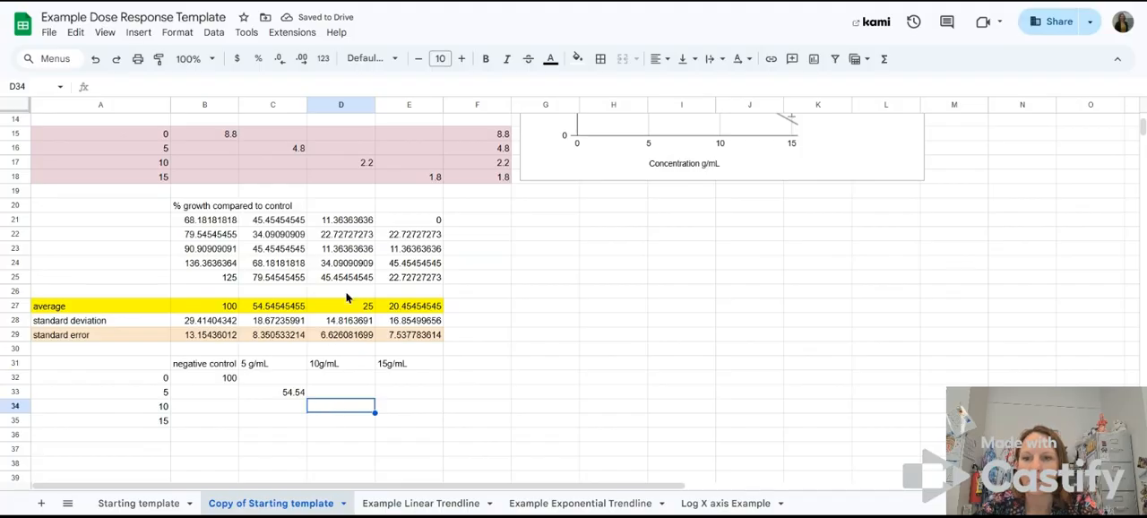
type("25")
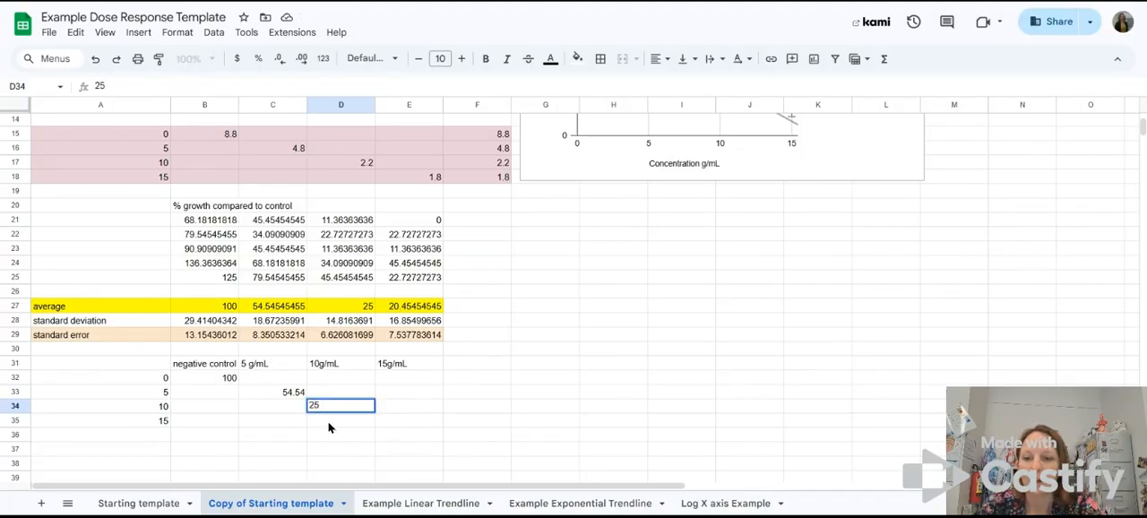
left_click(397, 424)
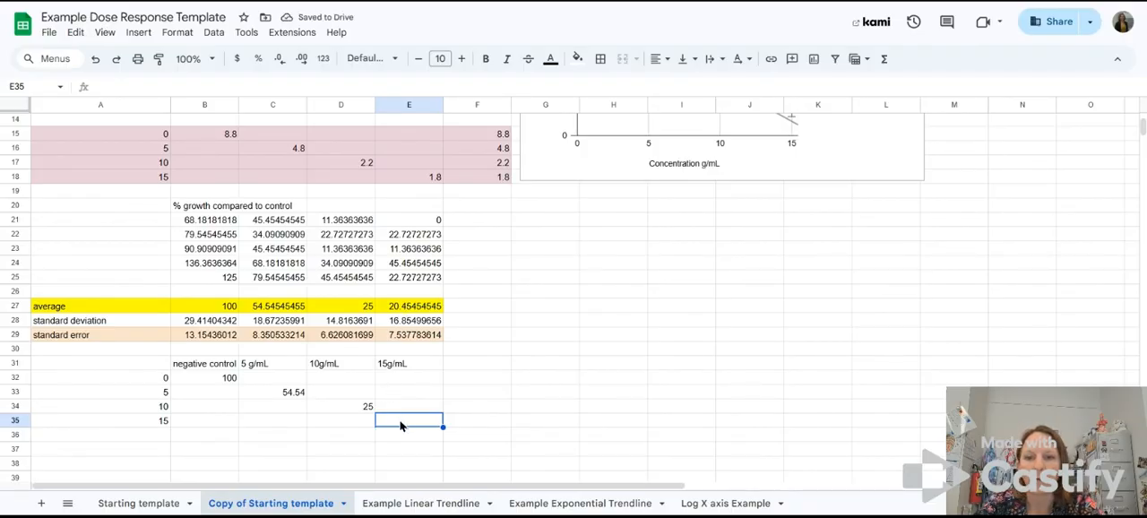
type("20.45")
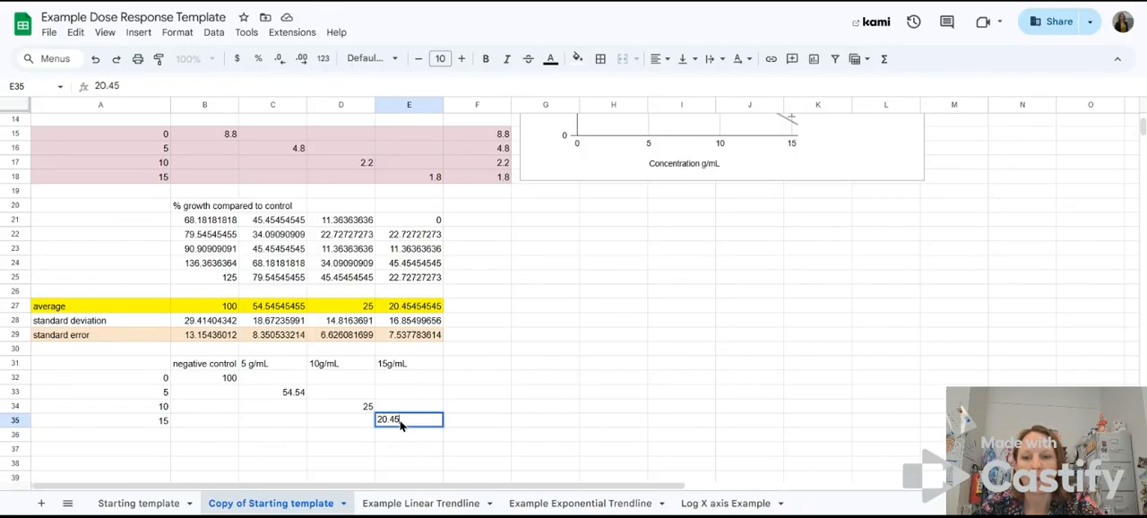
left_click(493, 398)
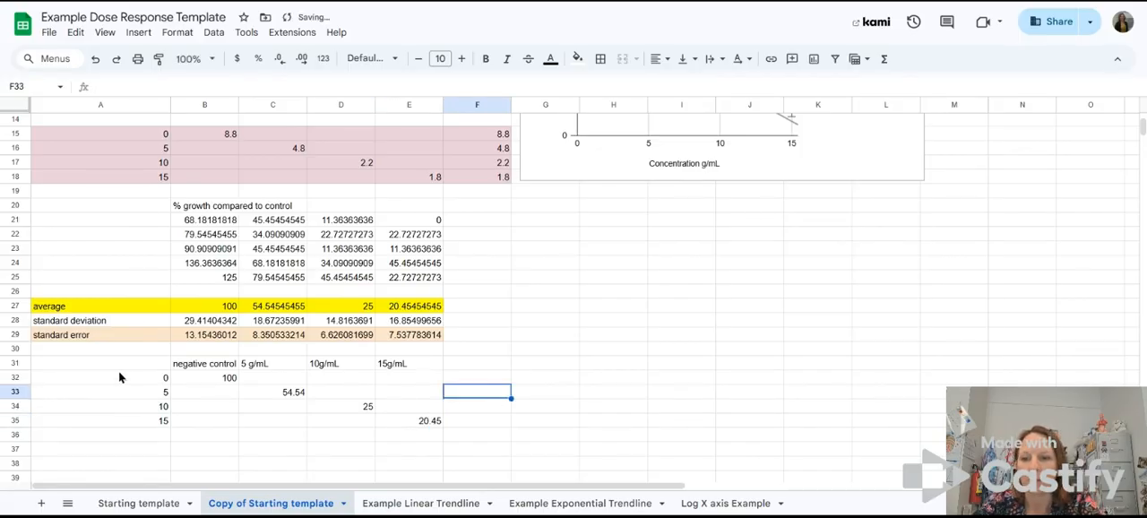
Step: Fill the percent growth table A31:E35 with light cyan
left_click_drag(132, 363, 408, 423)
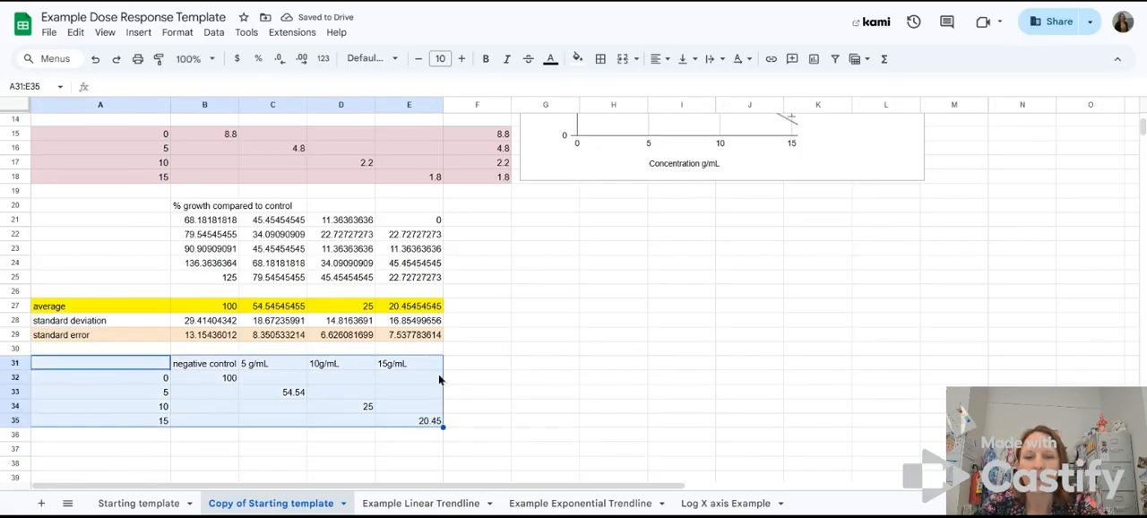
left_click(577, 58)
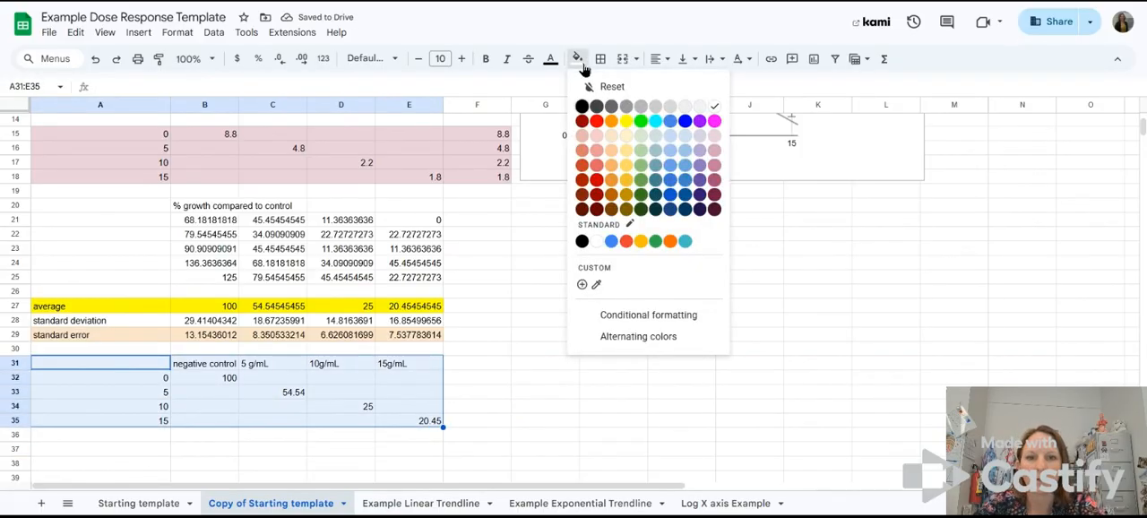
left_click(656, 135)
left_click(552, 396)
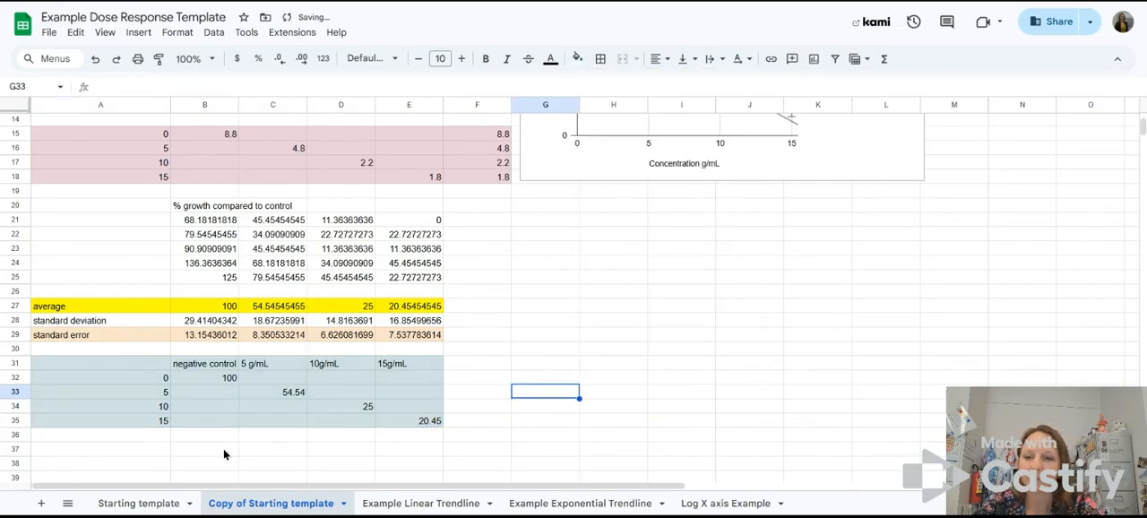
Step: Review the layout of the table A31:E35 and its concentration values in A32:A35
left_click_drag(131, 360, 356, 421)
left_click(588, 409)
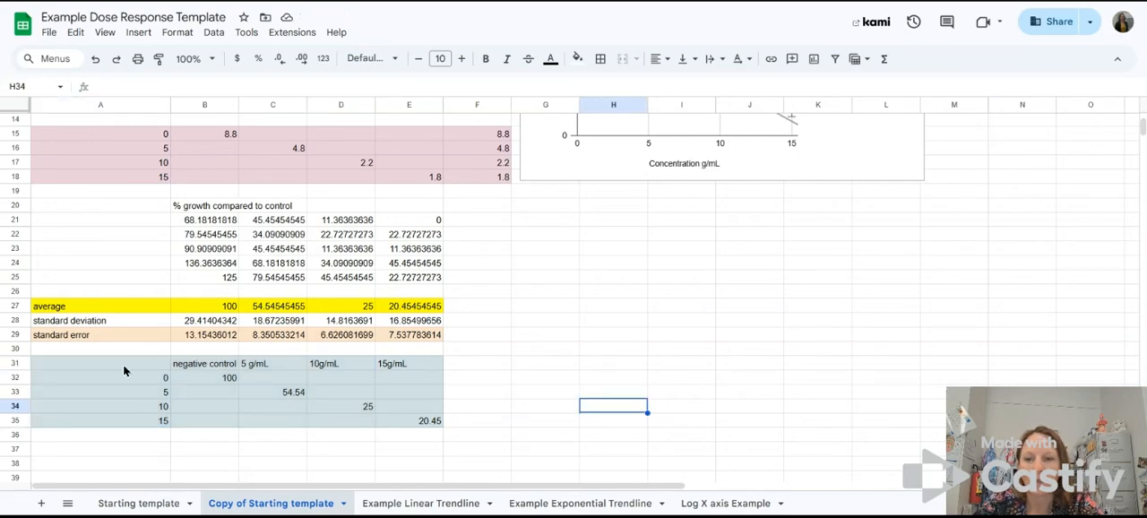
left_click_drag(129, 360, 405, 421)
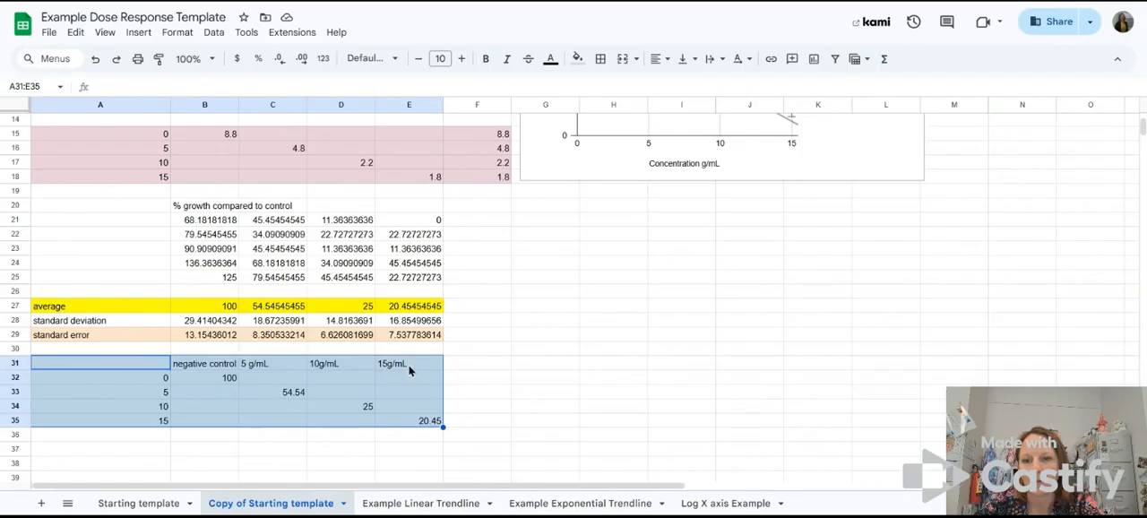
left_click(124, 379)
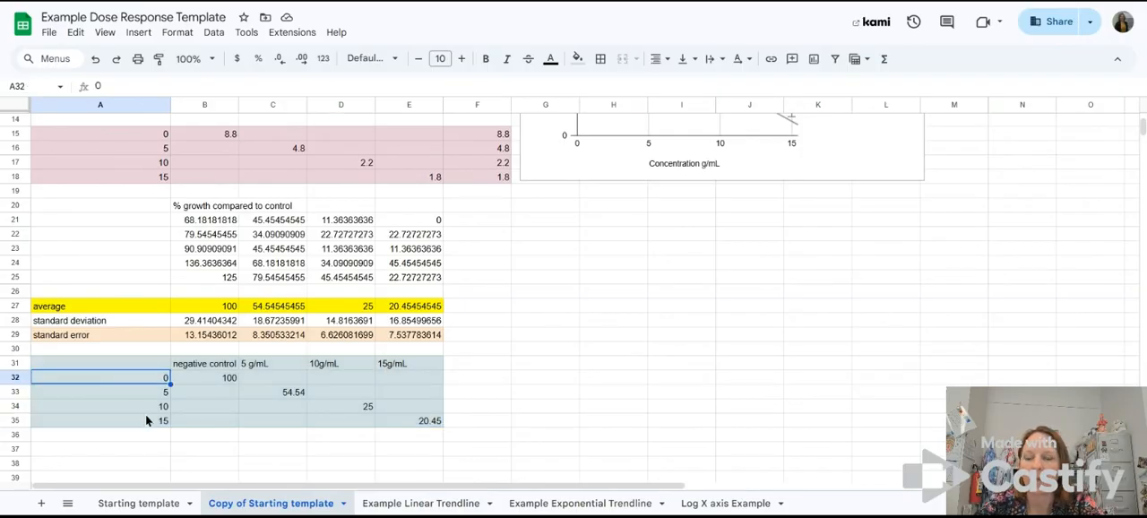
left_click(147, 418)
left_click_drag(148, 421, 149, 387)
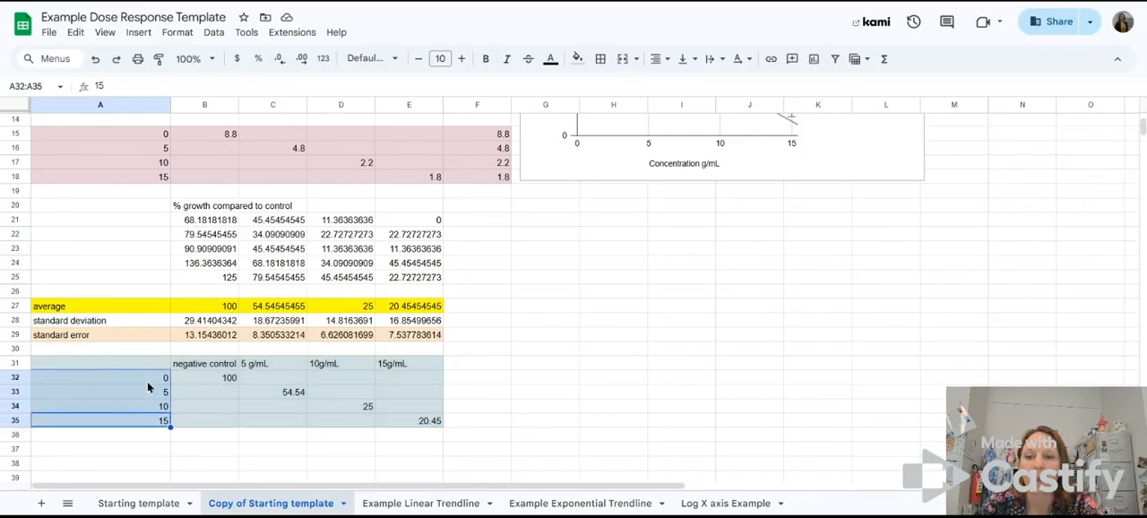
Step: Enter the averages 100, 54.54, 25 and 20.45 in F32:F35, beside the percent growth table
left_click(478, 366)
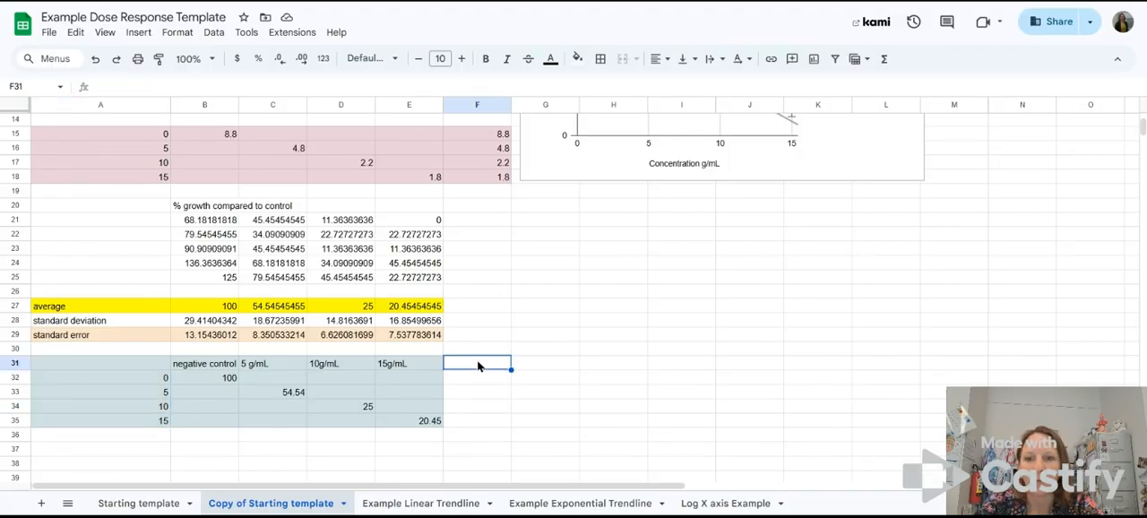
left_click(485, 382)
type("100")
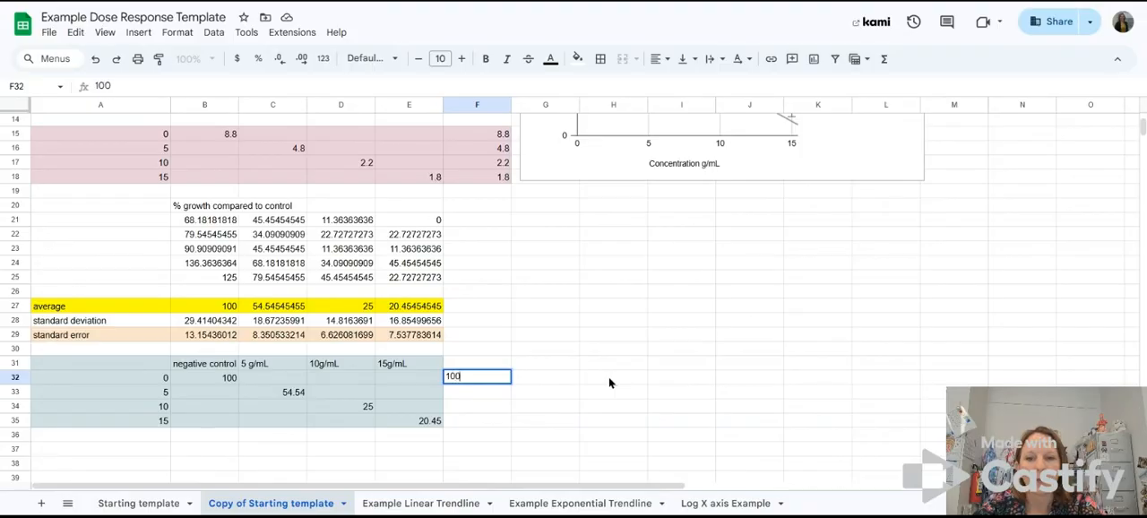
key("Return")
type("54")
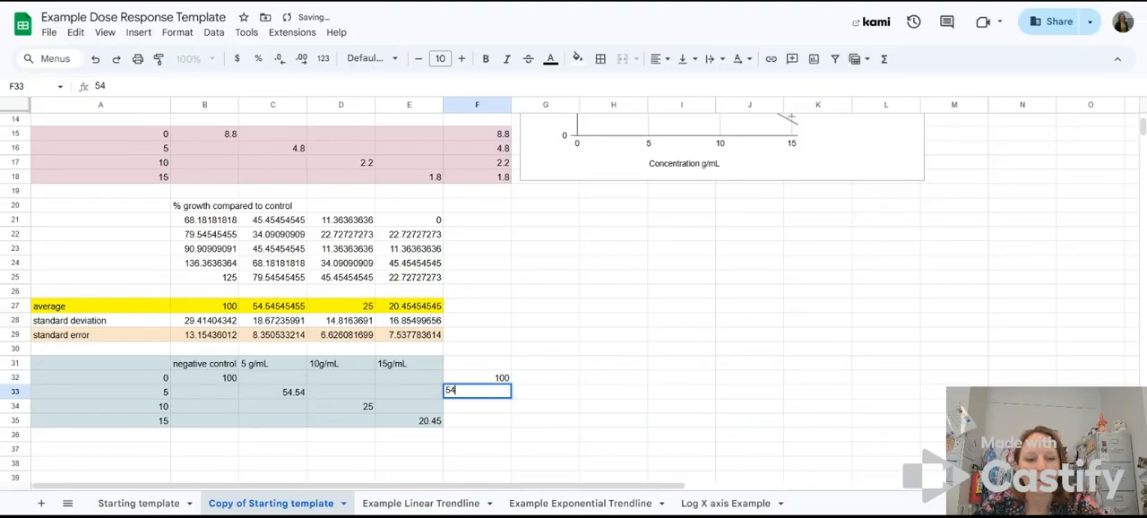
type(".54")
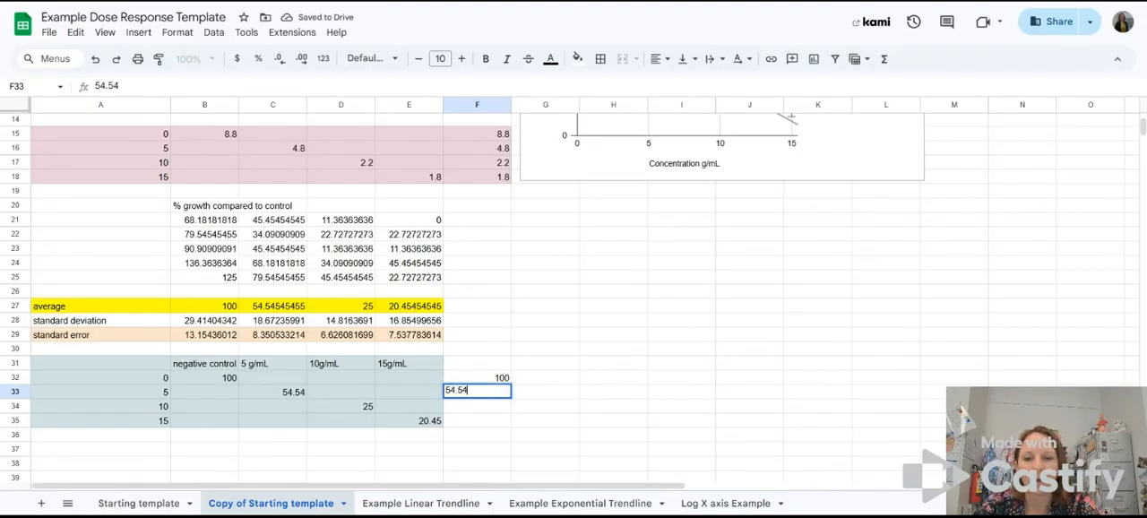
key("Return")
type("25")
key("Return")
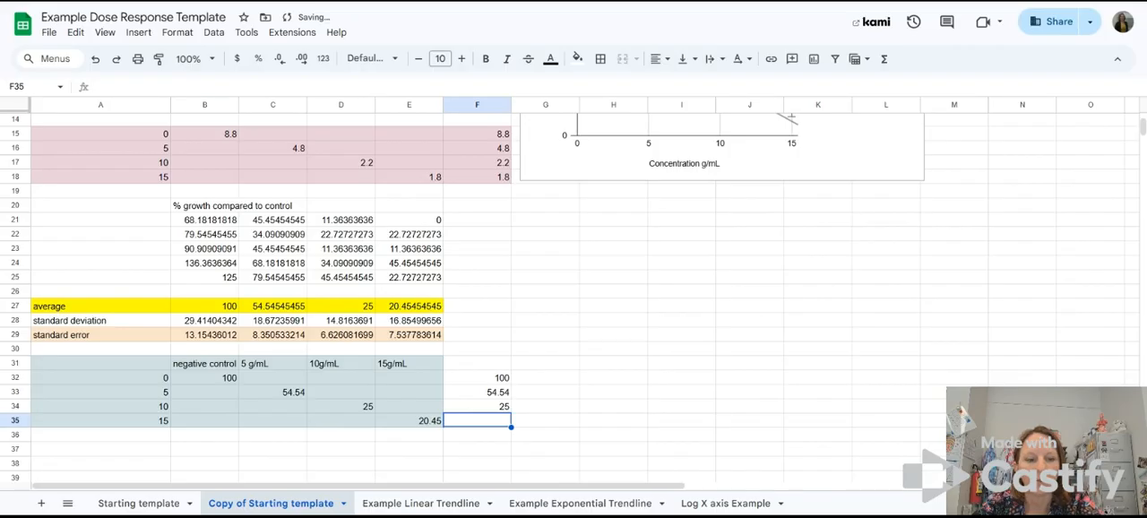
type("20.45")
key("Return")
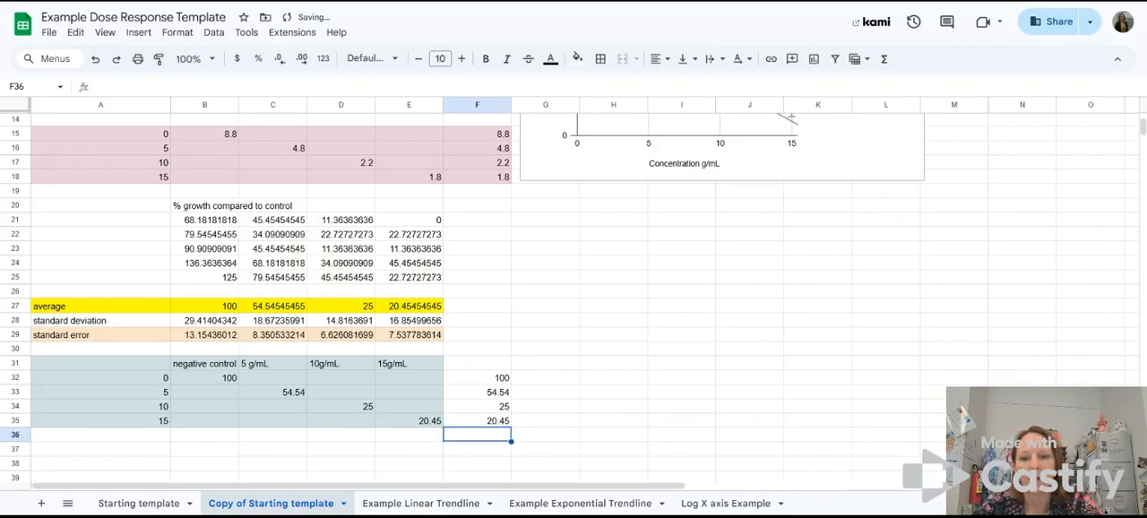
Step: Fill the combined averages column F31:F35 with light green
left_click(500, 365)
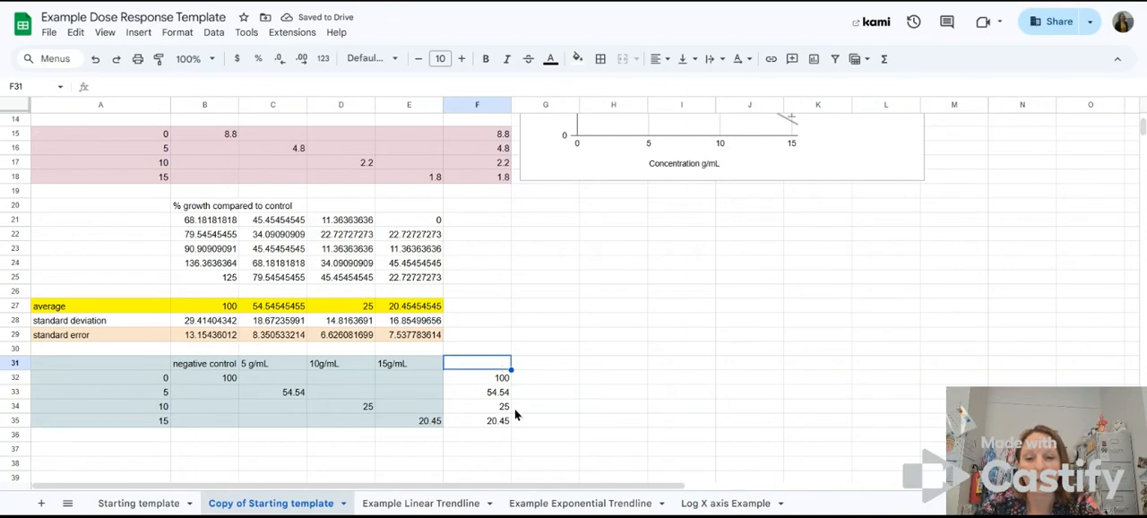
left_click_drag(498, 419, 475, 361)
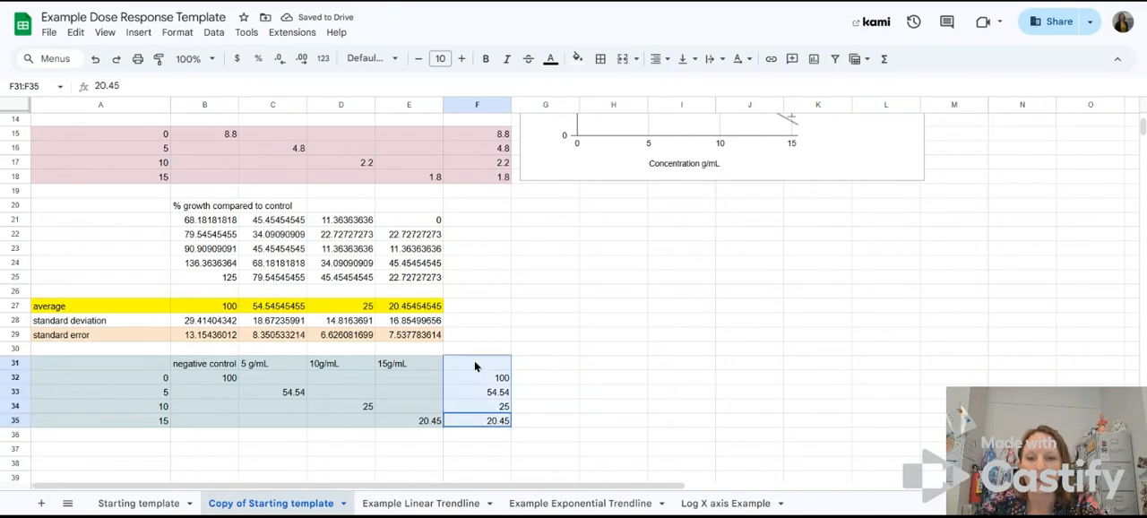
left_click(577, 58)
left_click(640, 136)
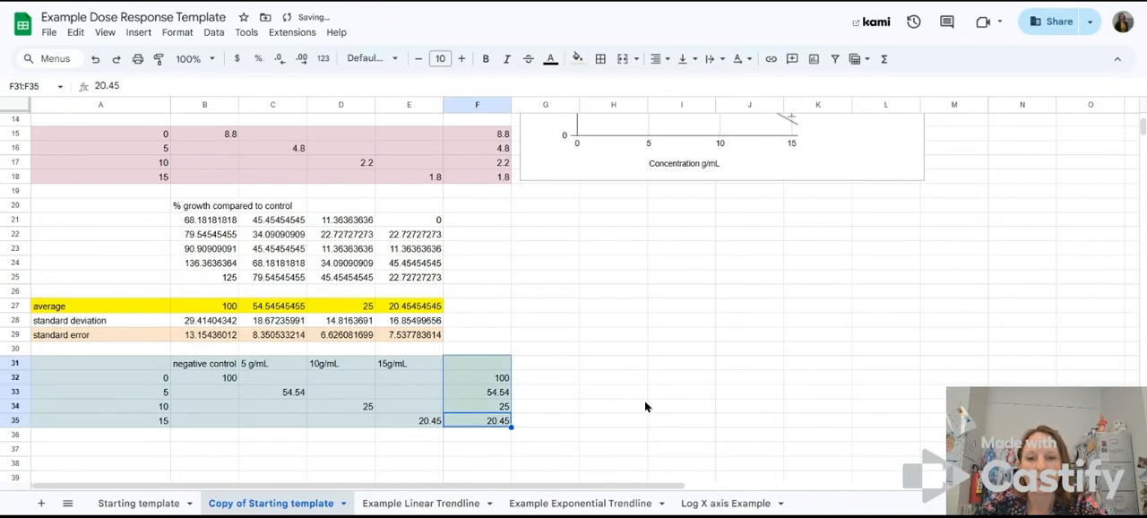
left_click(613, 392)
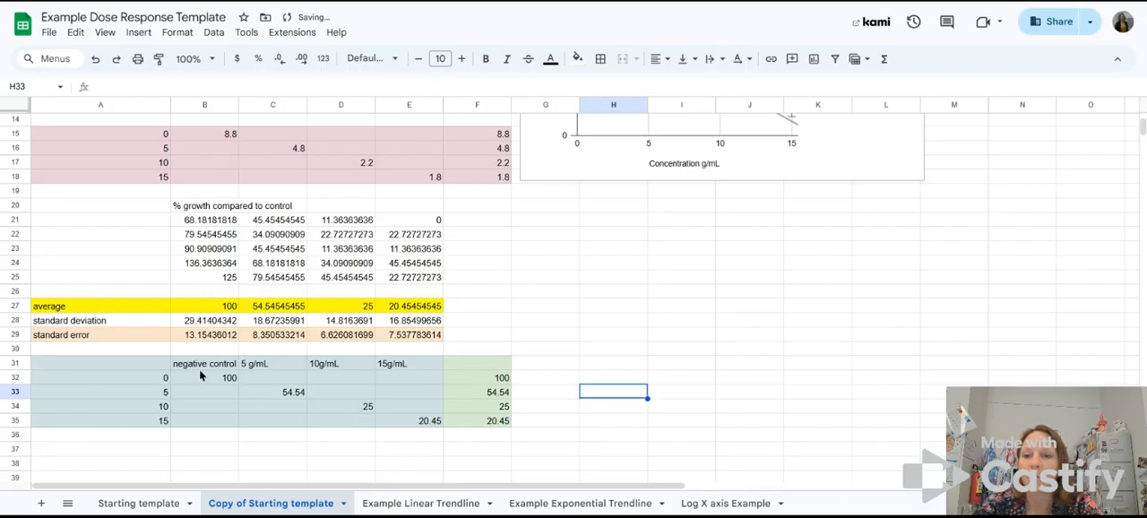
Step: Insert a chart from the percent growth table A31:F35 and move it towards columns F to K, beside the data
left_click_drag(147, 358, 482, 427)
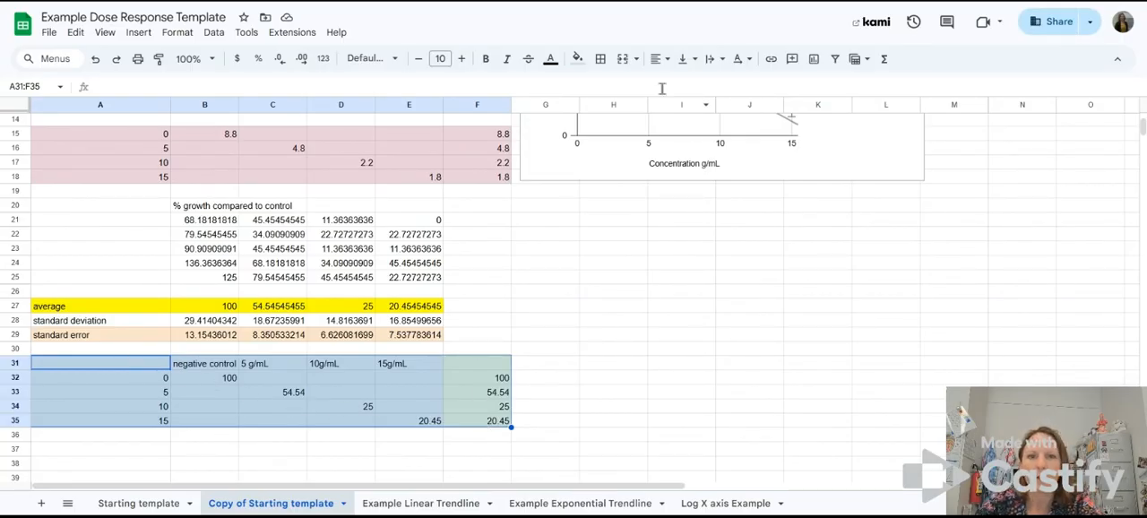
left_click(814, 59)
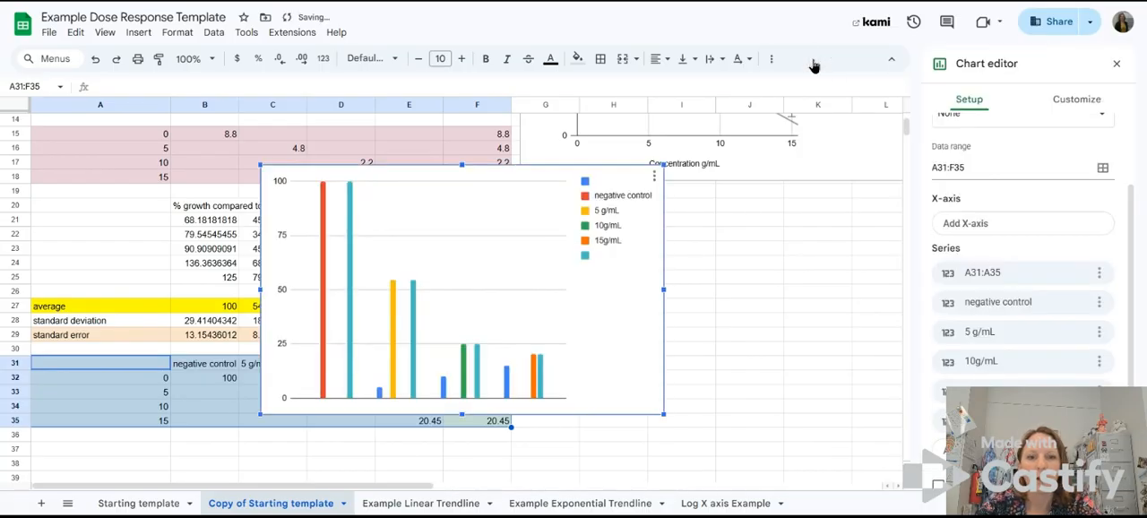
left_click_drag(640, 297, 850, 223)
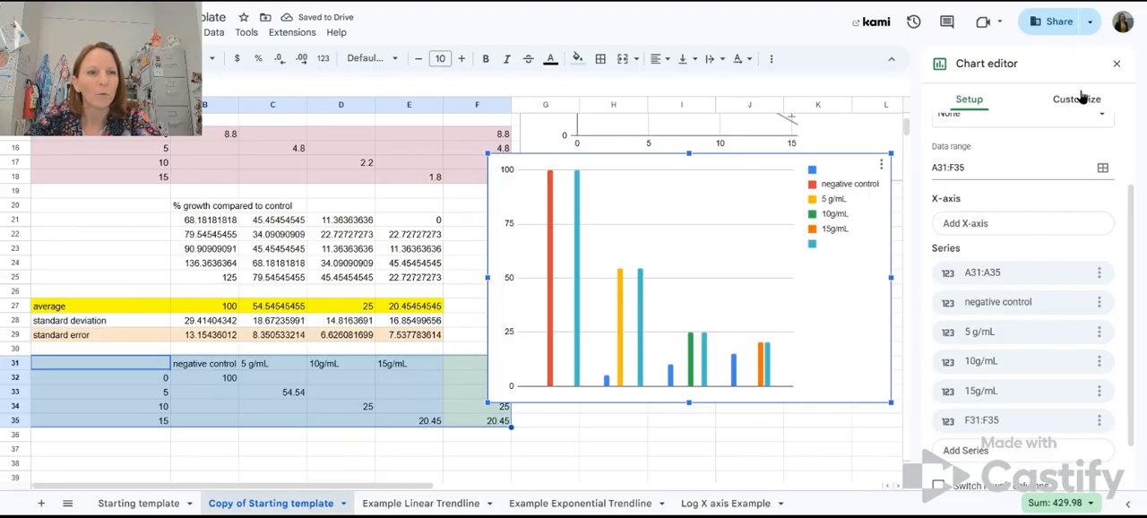
Step: Change the percent growth chart's type to Scatter chart
scroll(1025, 166, "up", 2)
left_click(1024, 154)
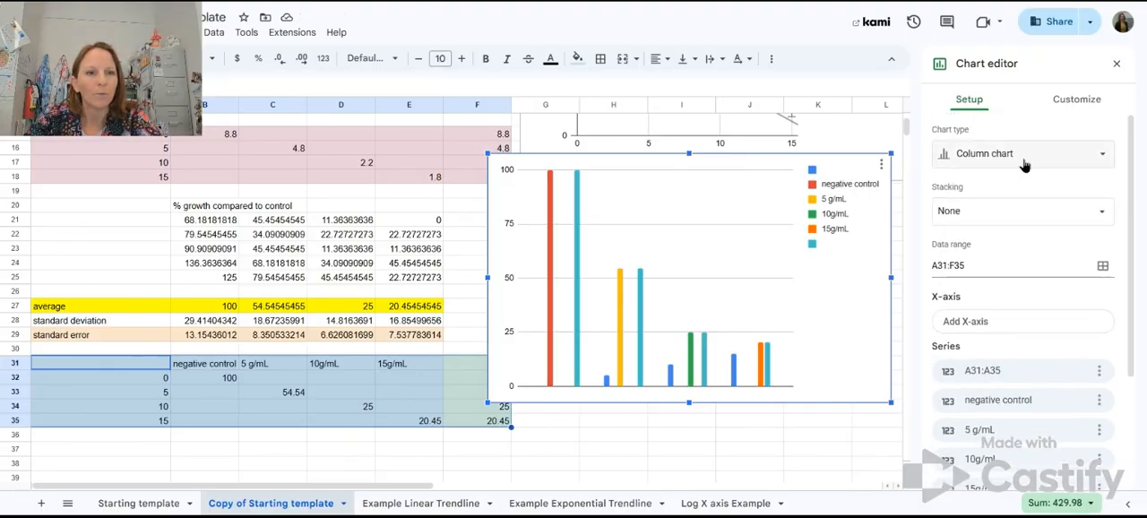
scroll(1013, 367, "down", 5)
left_click(958, 354)
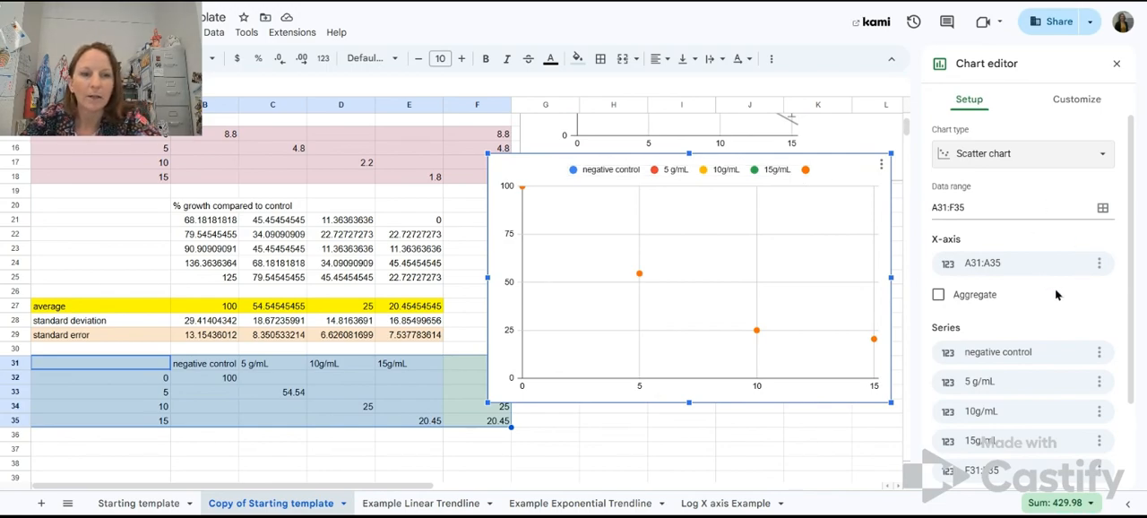
Step: Review the scatter chart's x-axis and series settings and use row 31 as headers
scroll(1056, 294, "down", 3)
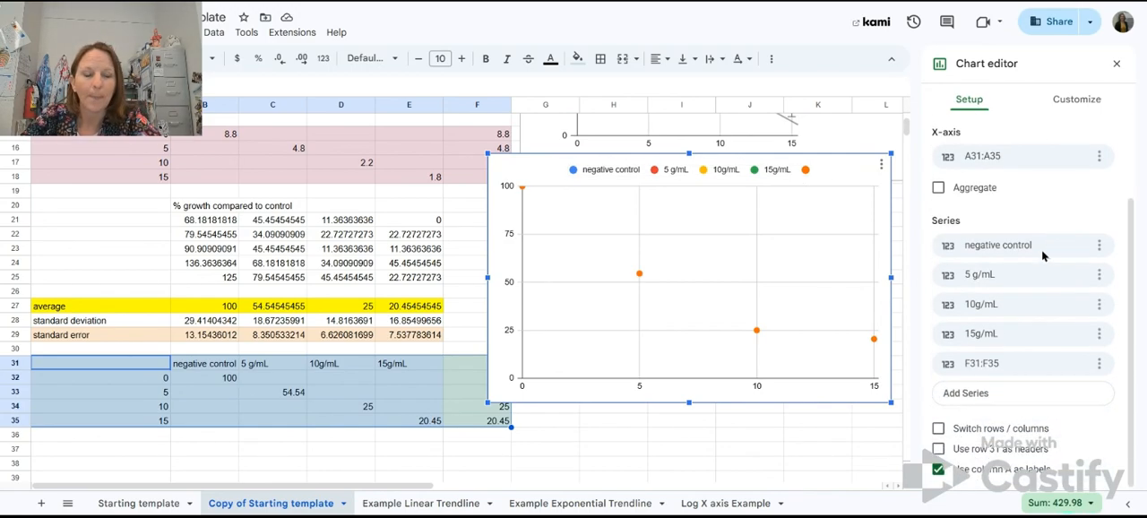
left_click(973, 105)
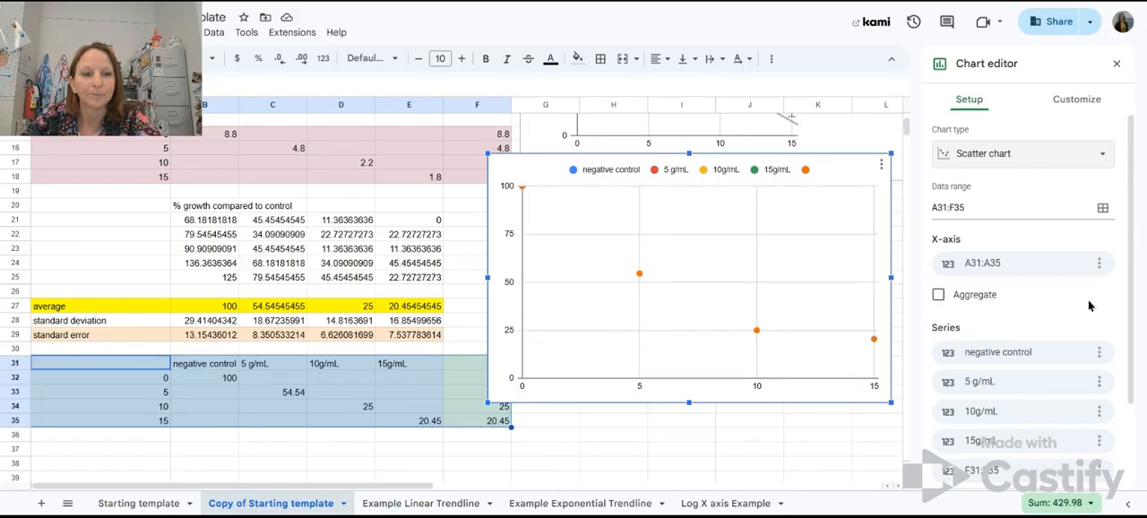
scroll(1089, 305, "down", 3)
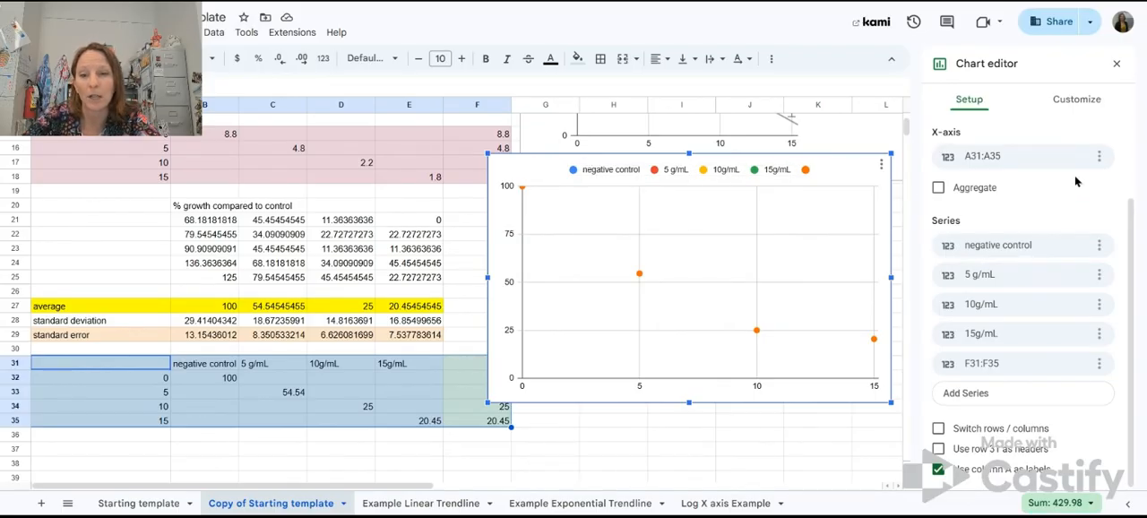
left_click(938, 450)
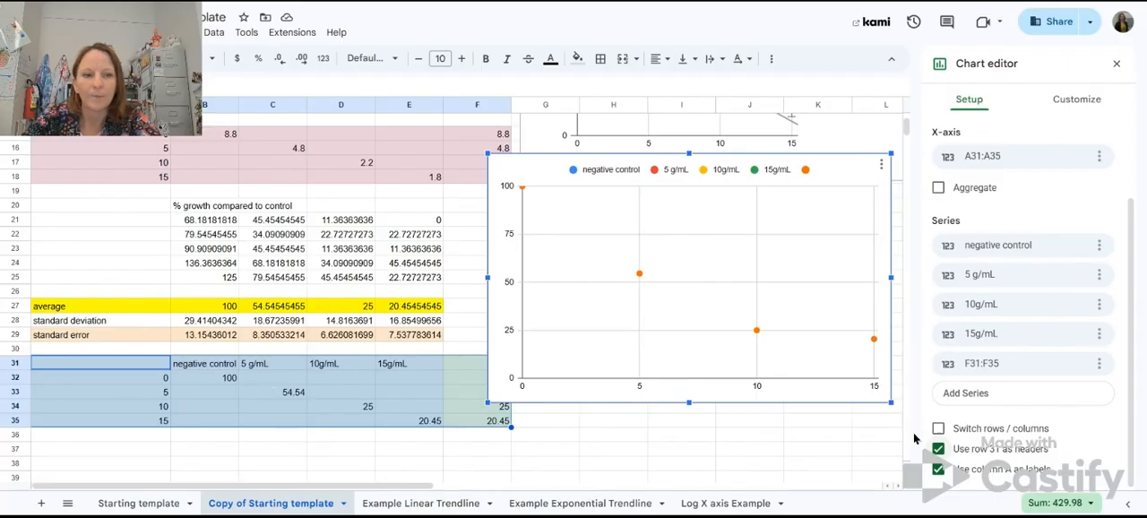
Step: Switch the use of row 31 as headers off and on again to compare the series names
left_click(940, 450)
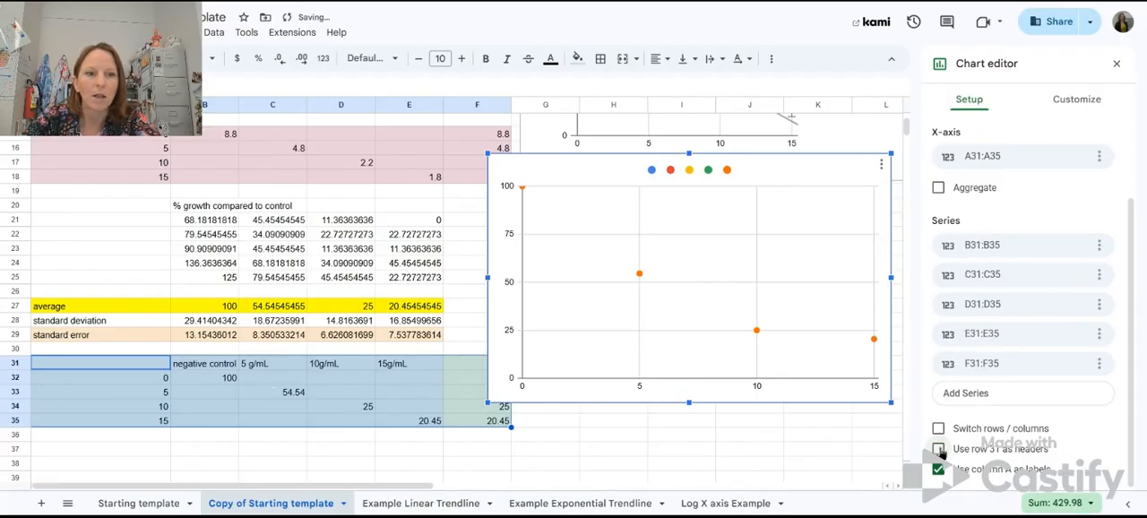
left_click(940, 450)
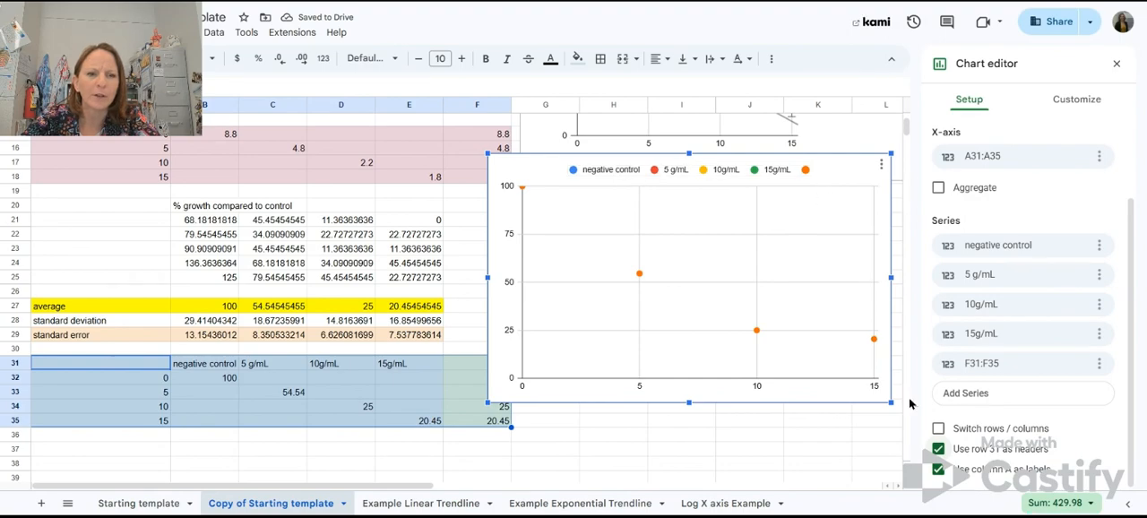
left_click(938, 449)
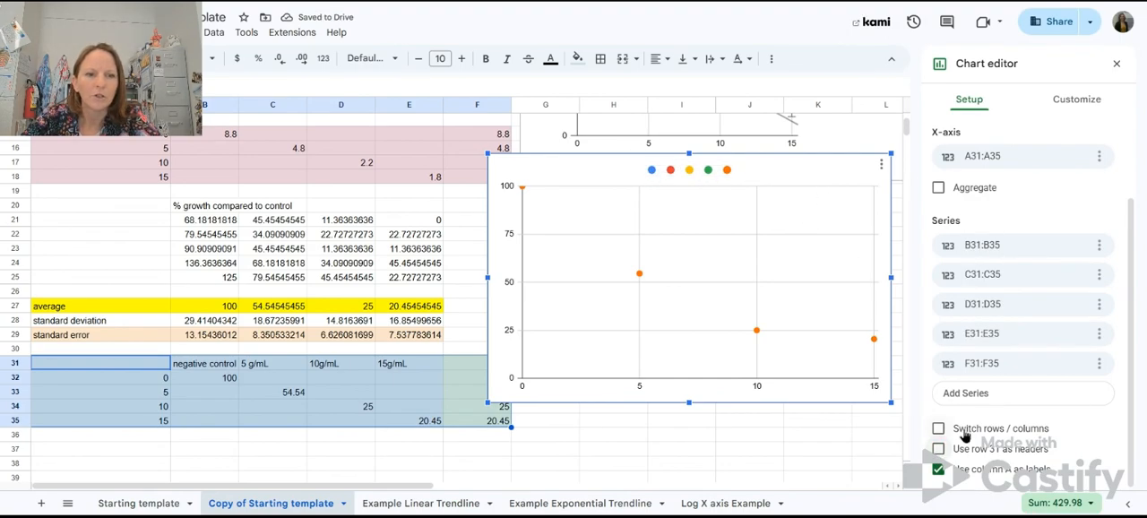
left_click(938, 449)
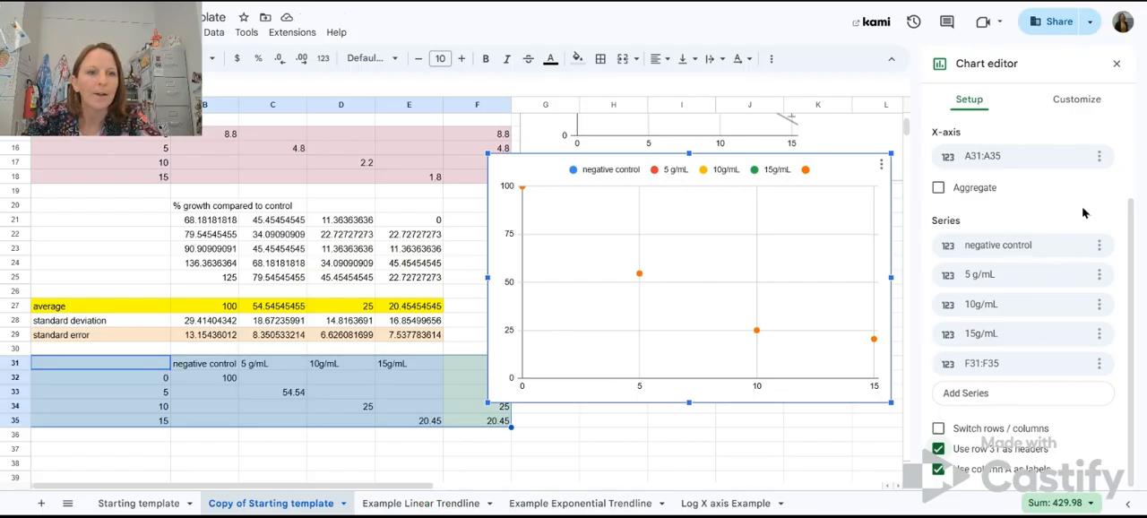
Step: Set the scatter chart's horizontal axis title to "Concentration (g/mL)"
left_click(1077, 101)
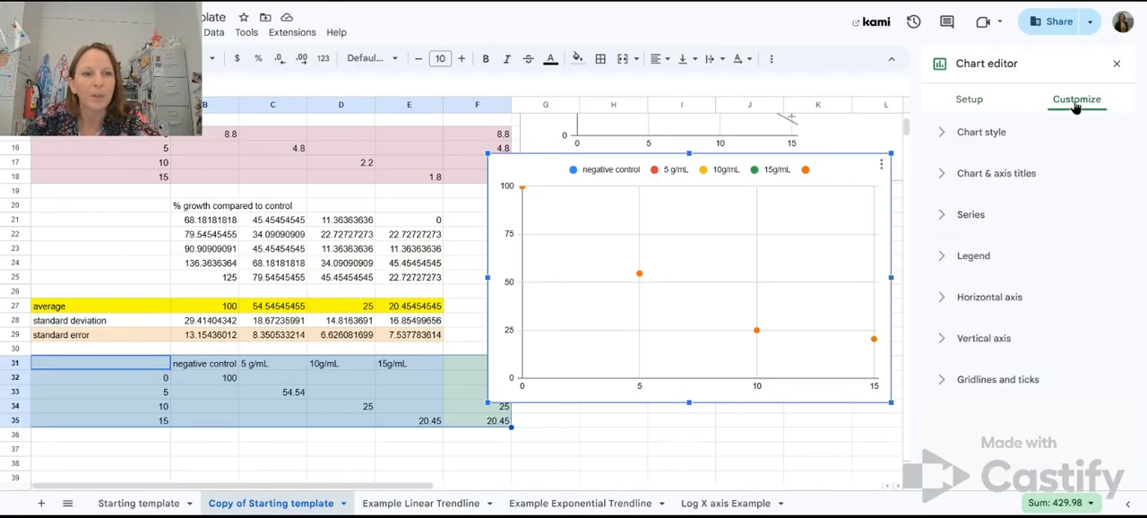
left_click(949, 134)
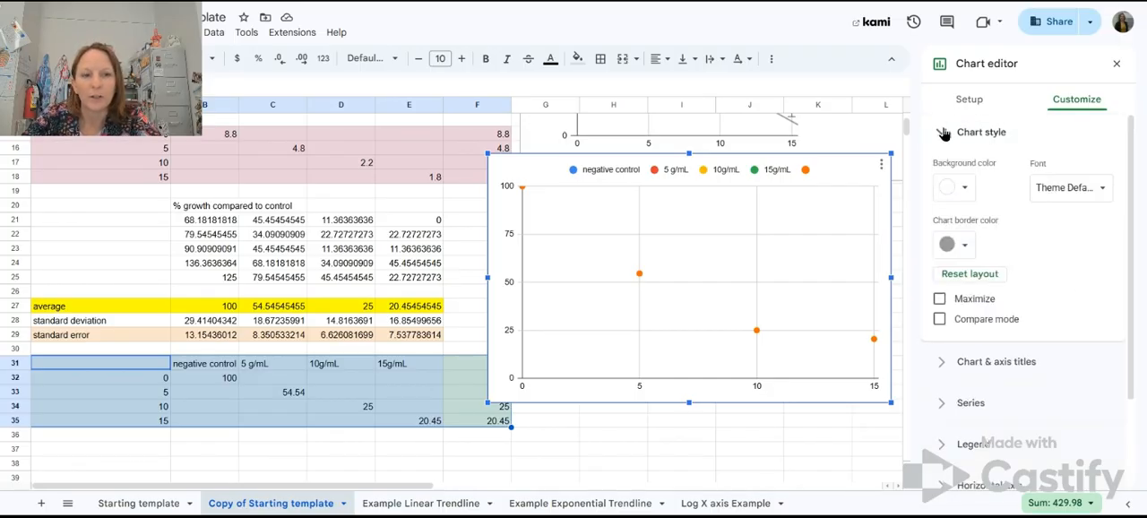
left_click(944, 132)
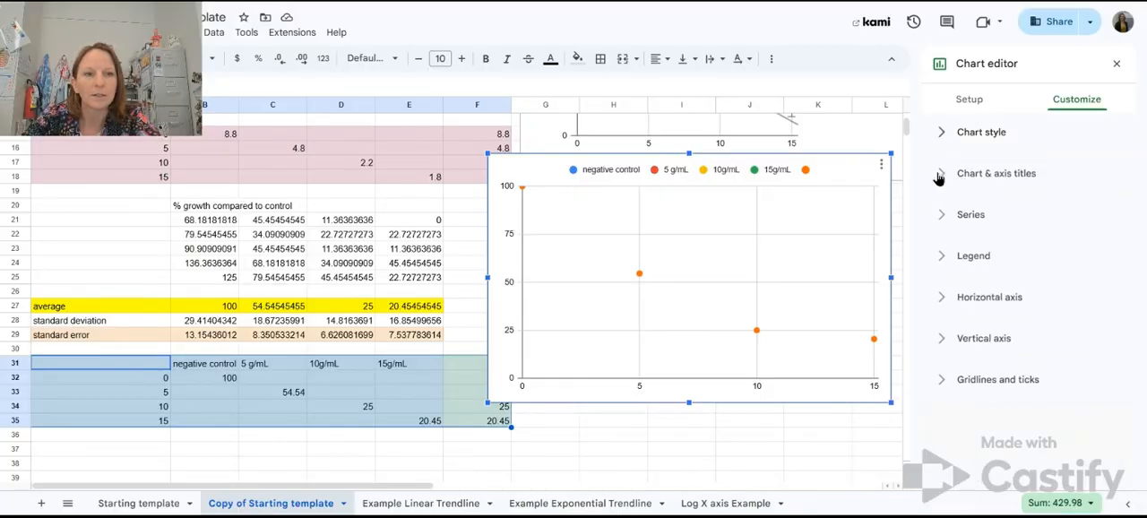
left_click(940, 176)
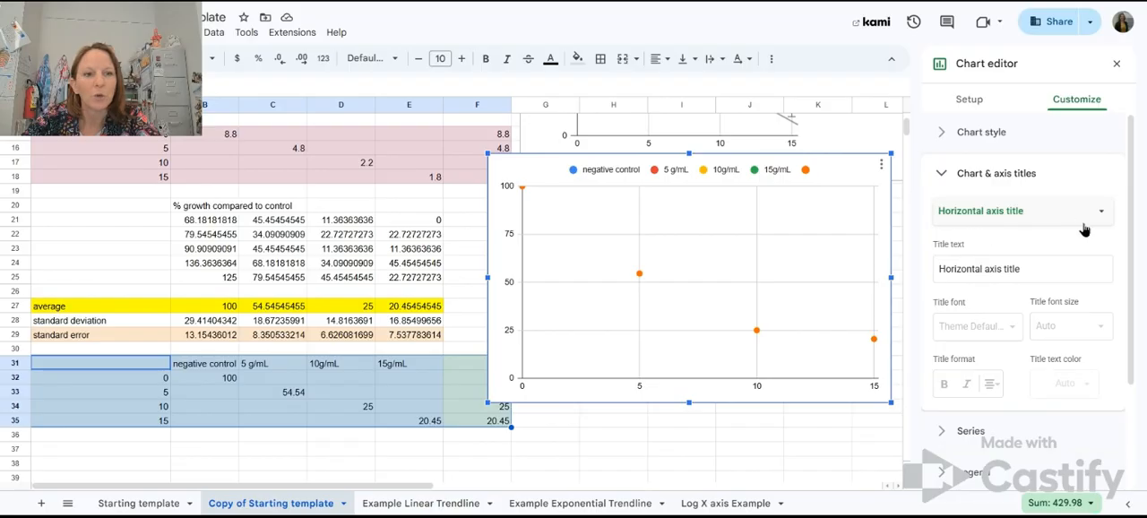
scroll(1019, 254, "down", 1)
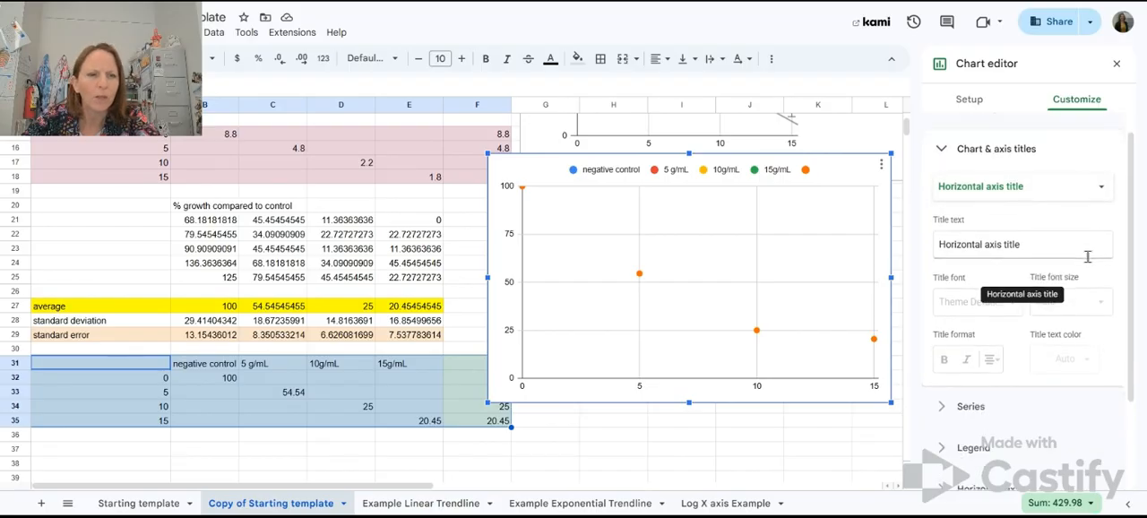
left_click(996, 244)
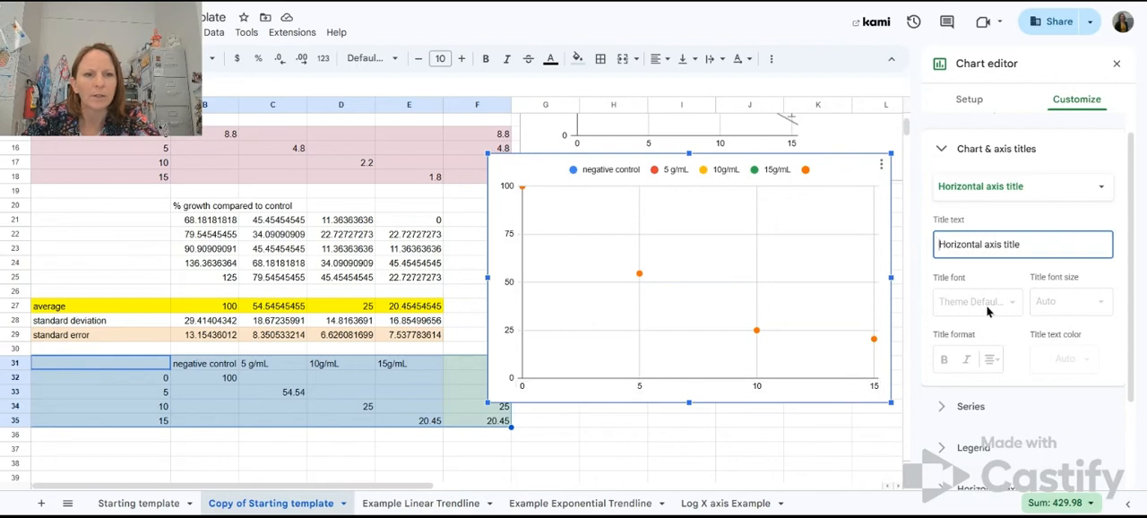
left_click(1005, 276)
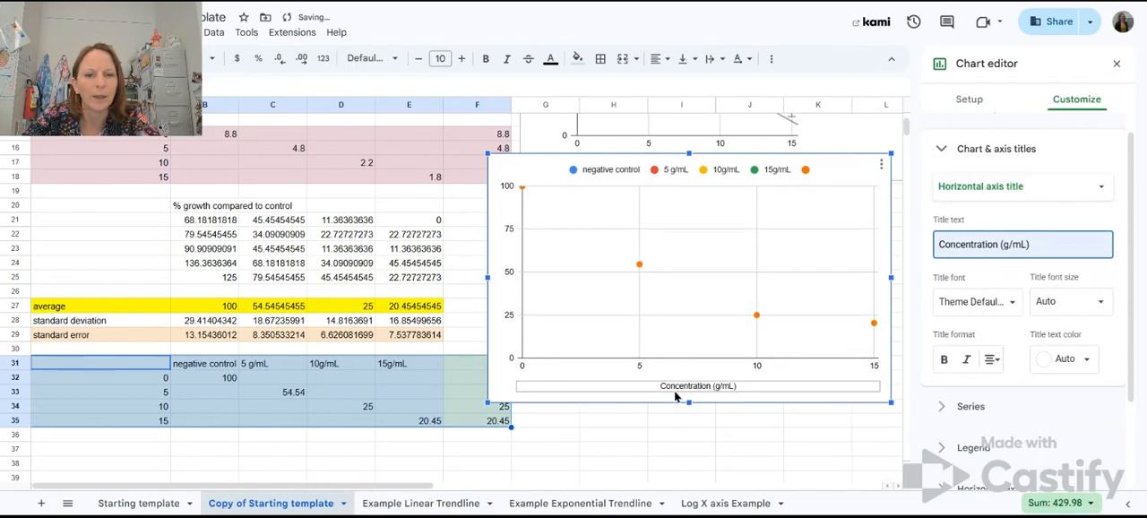
Step: Set the scatter chart's vertical axis title to "% growth (compared to Negative Control)"
left_click(1084, 193)
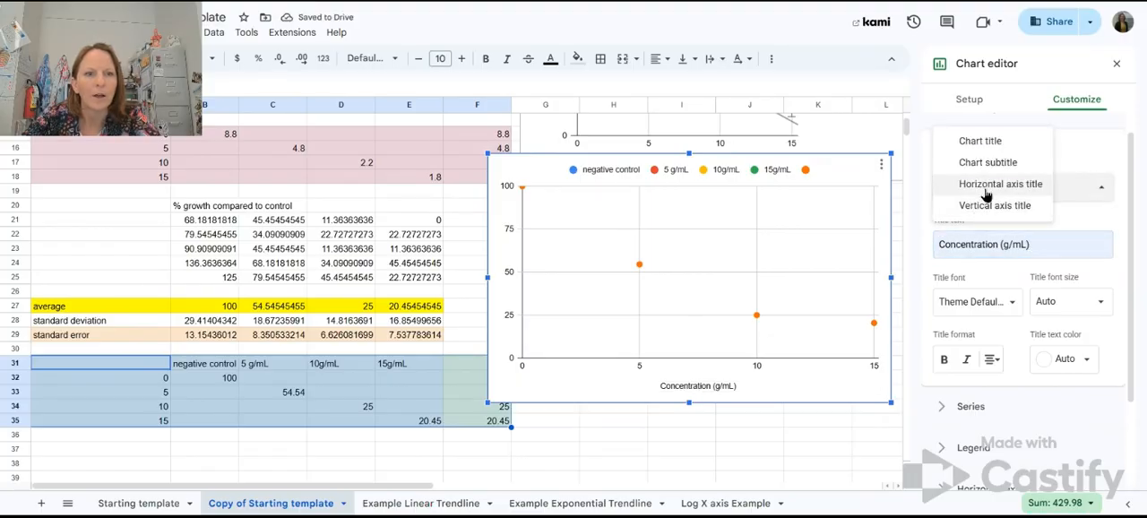
left_click(986, 205)
left_click(1011, 242)
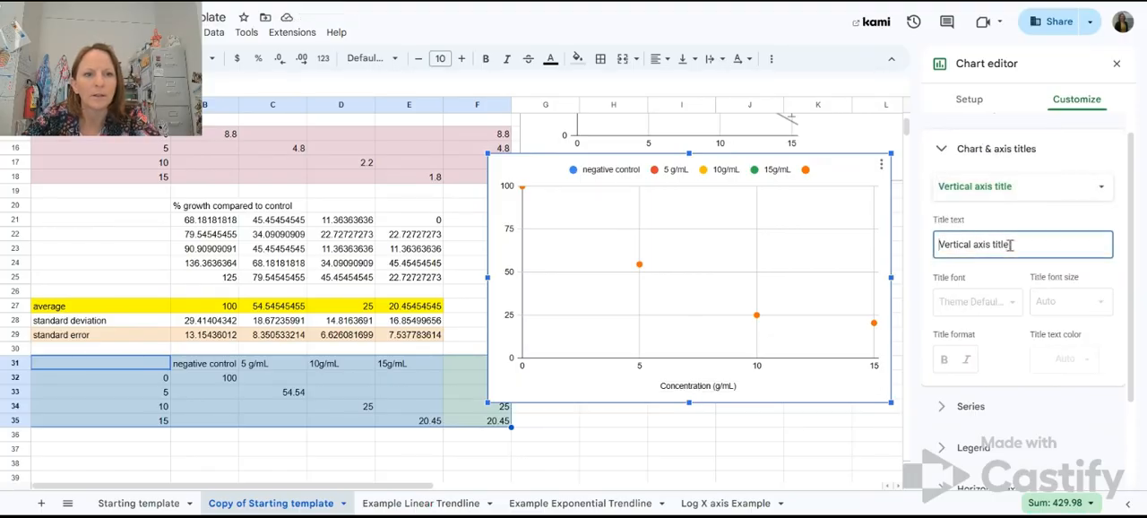
left_click(1021, 265)
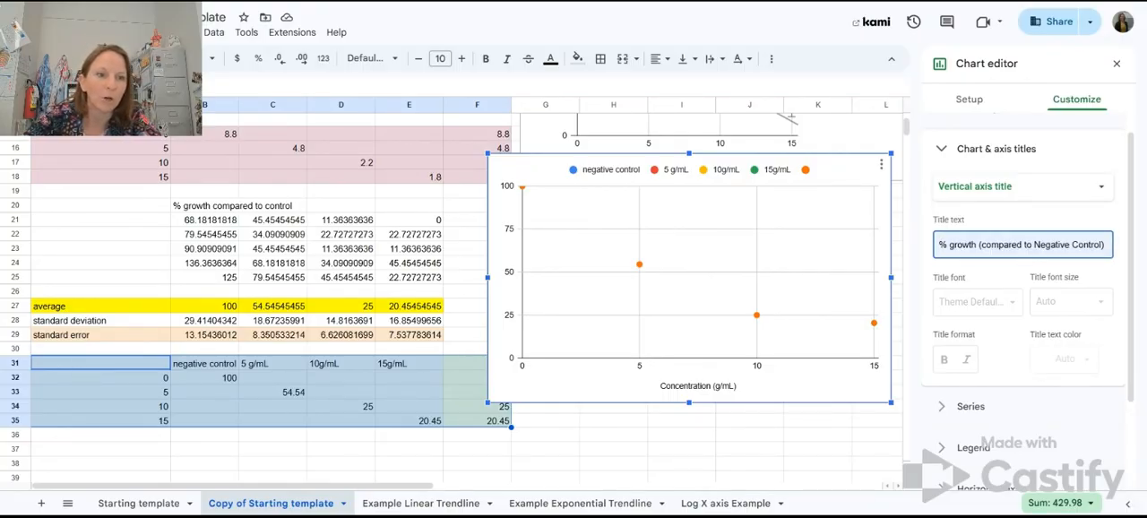
left_click(986, 295)
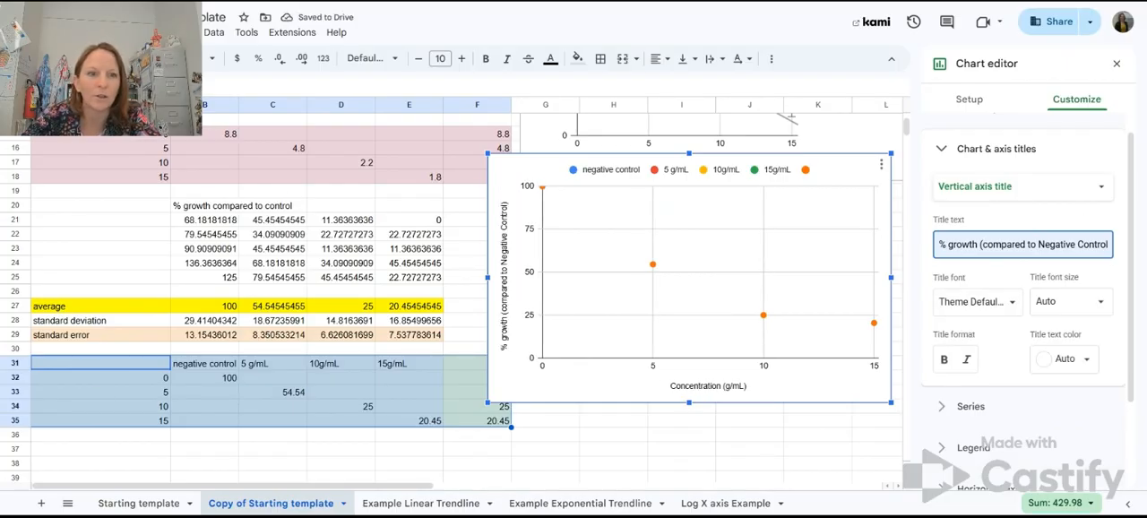
type(")")
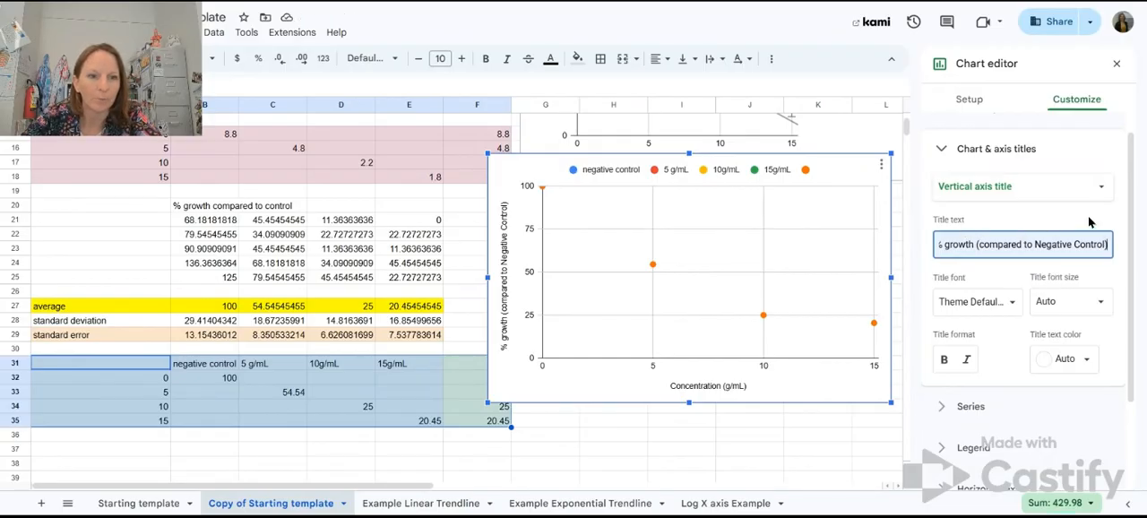
Step: Hide the duplicate Data series 5 points in the scatter chart by setting that series' color to None
scroll(1030, 207, "up", 1)
left_click(944, 171)
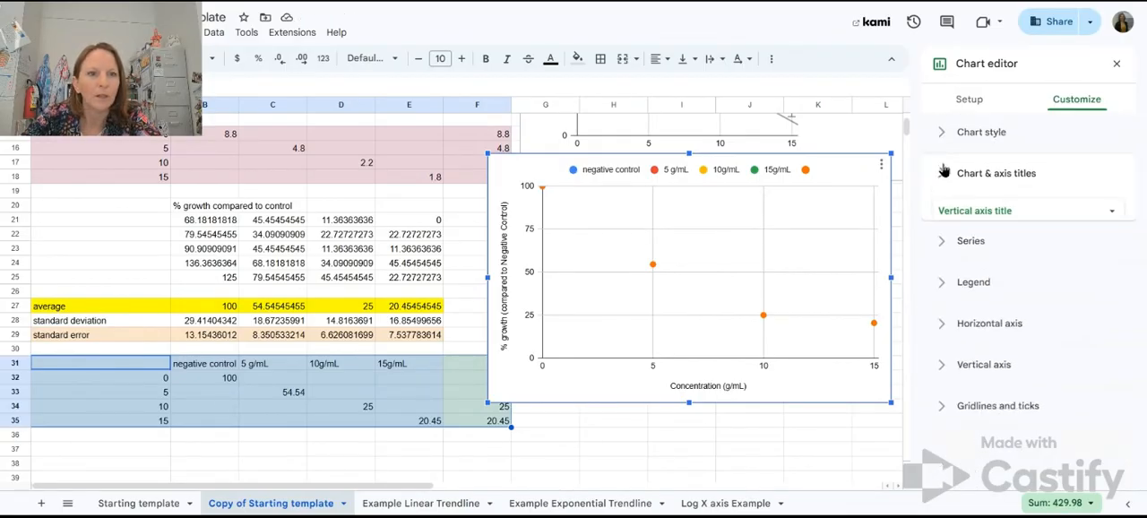
left_click(986, 220)
scroll(1092, 238, "down", 1)
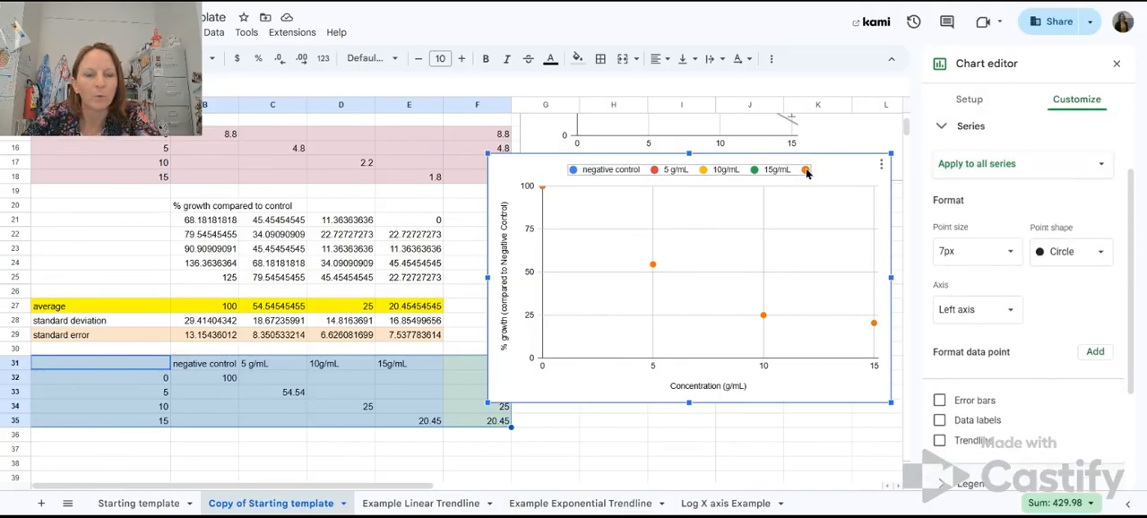
left_click(1070, 172)
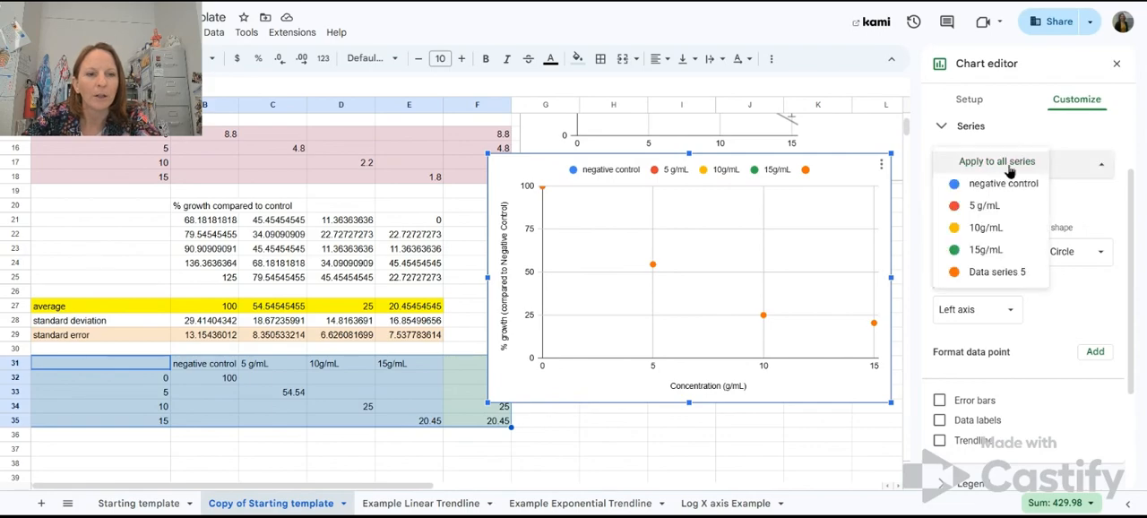
left_click(994, 273)
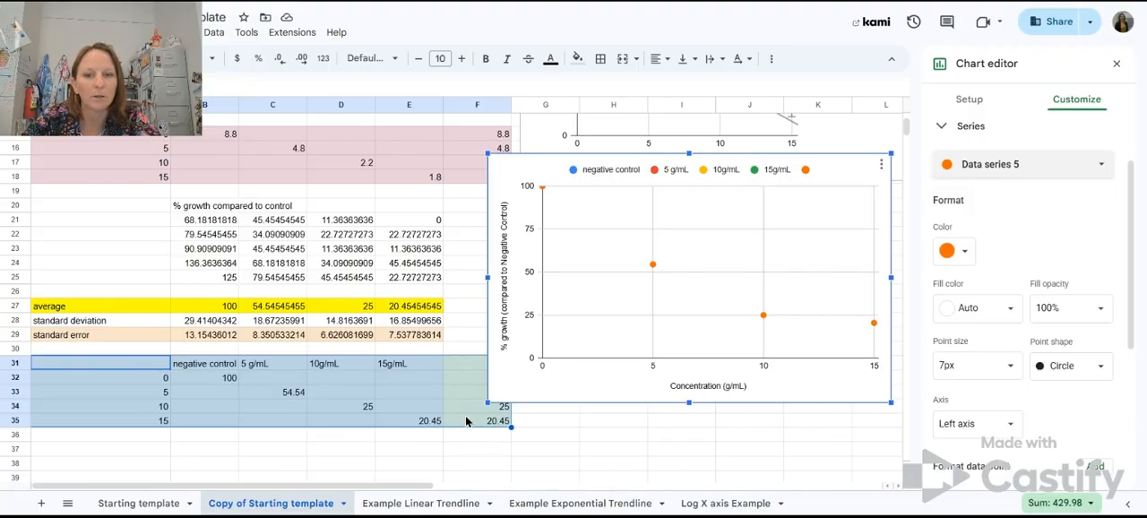
left_click(966, 255)
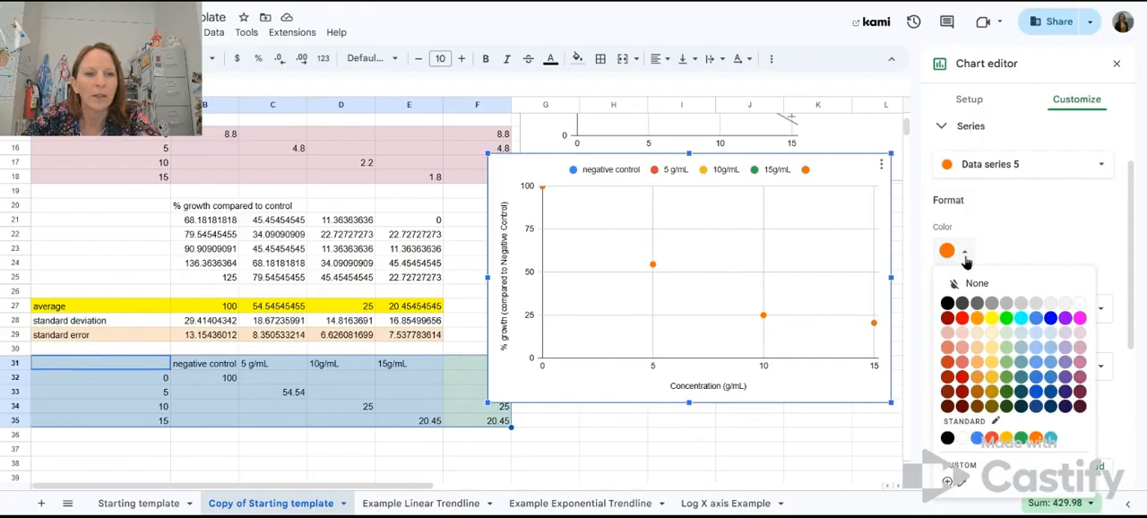
left_click(1017, 283)
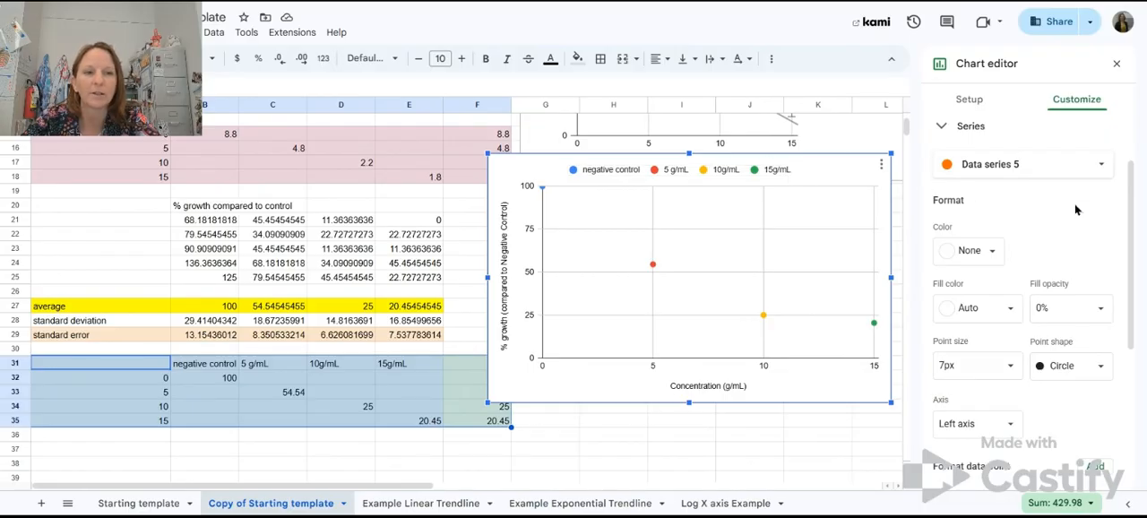
Step: Set the negative control series' color to black in the scatter chart
left_click(1103, 165)
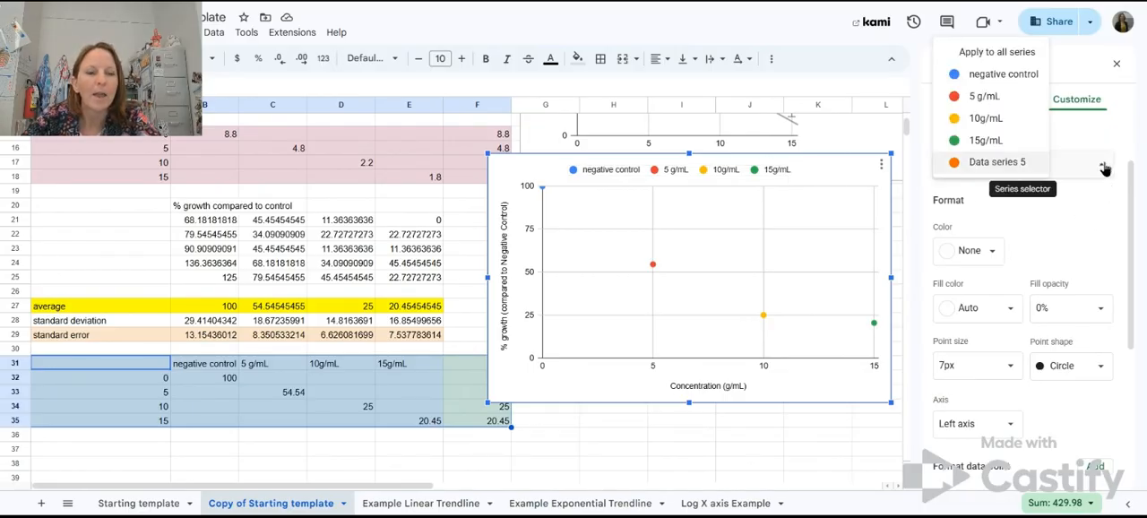
left_click(986, 79)
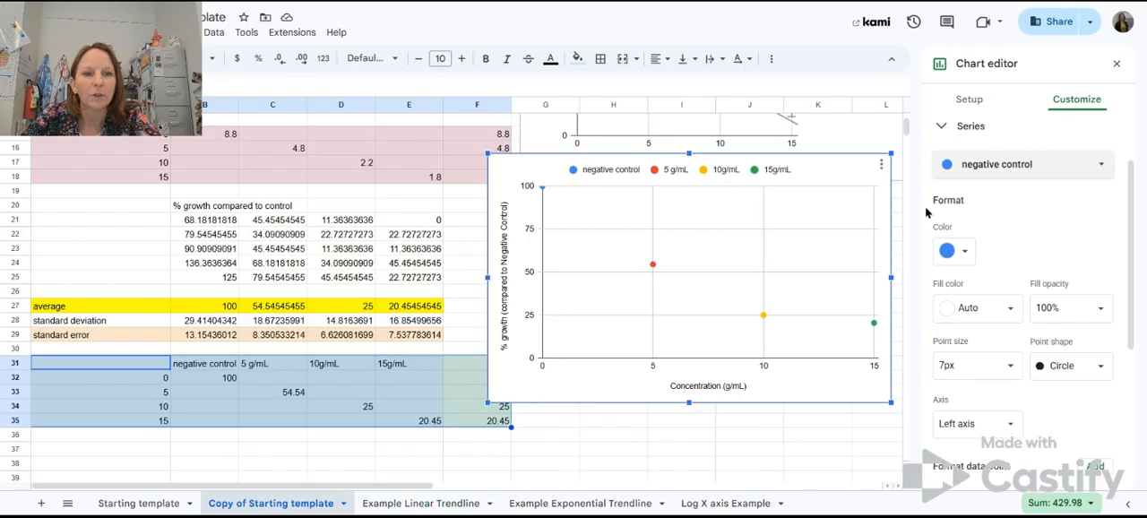
left_click(963, 256)
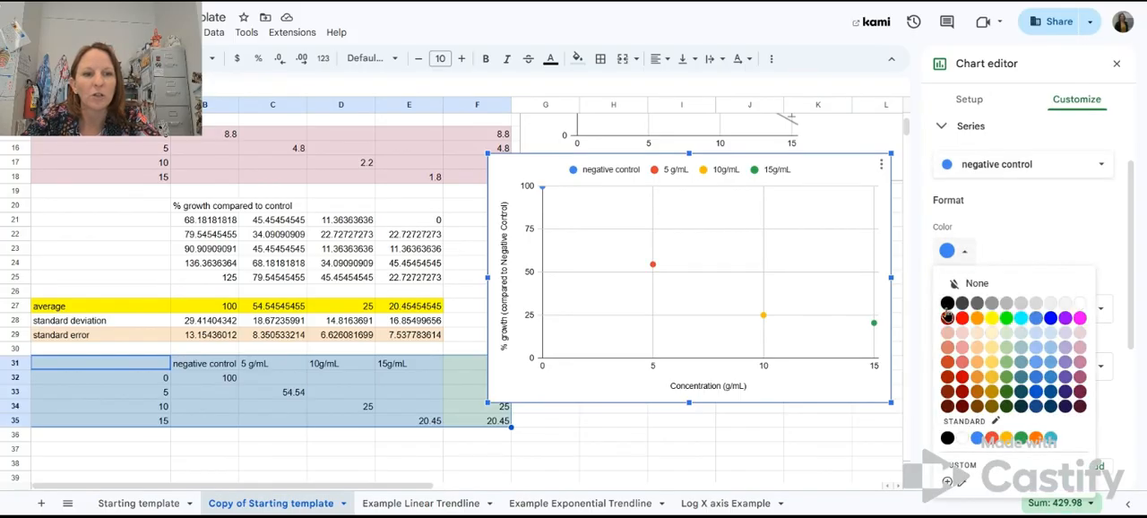
left_click(946, 308)
scroll(950, 305, "down", 1)
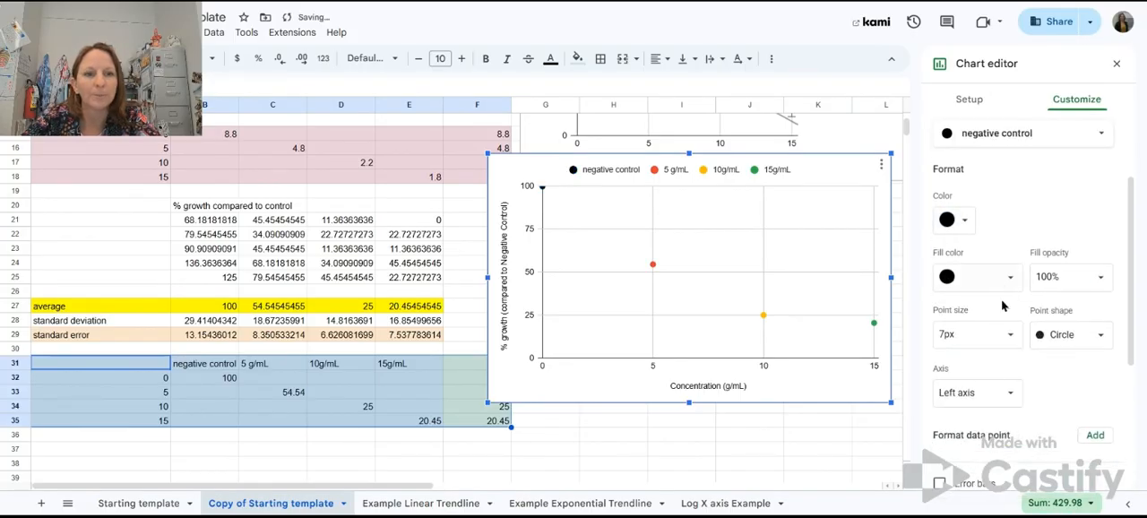
scroll(963, 224, "up", 2)
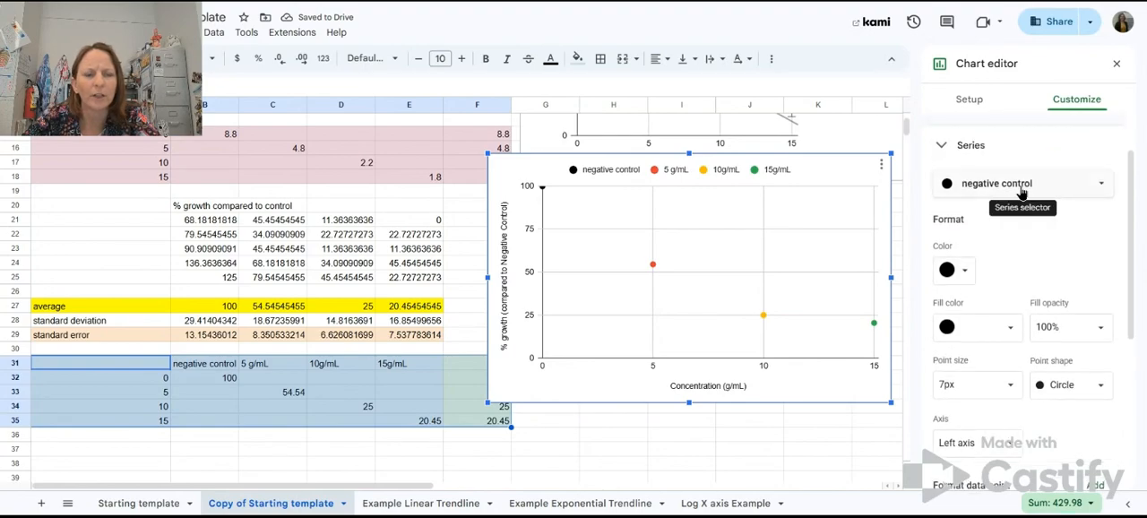
left_click(1084, 388)
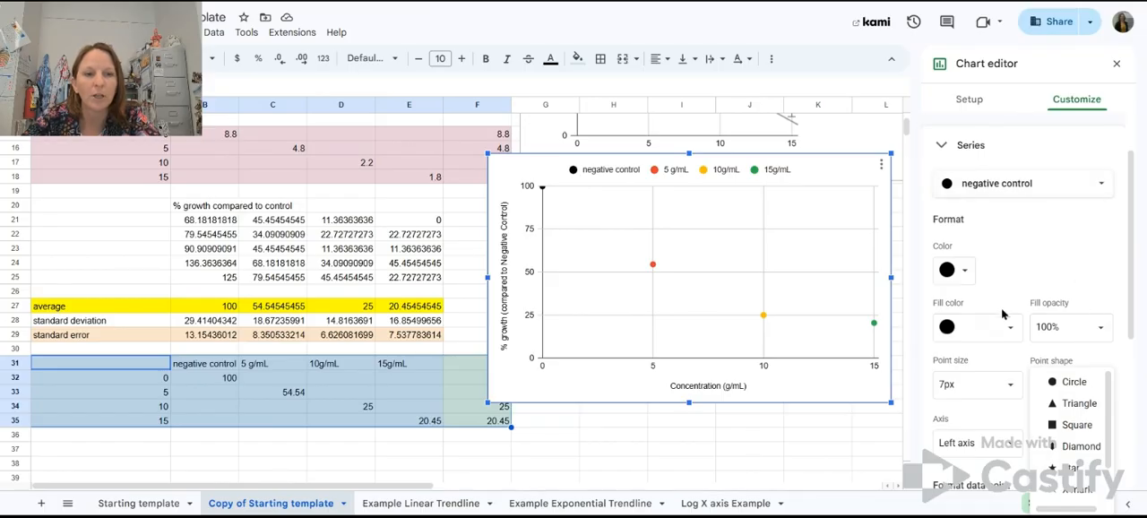
left_click(959, 271)
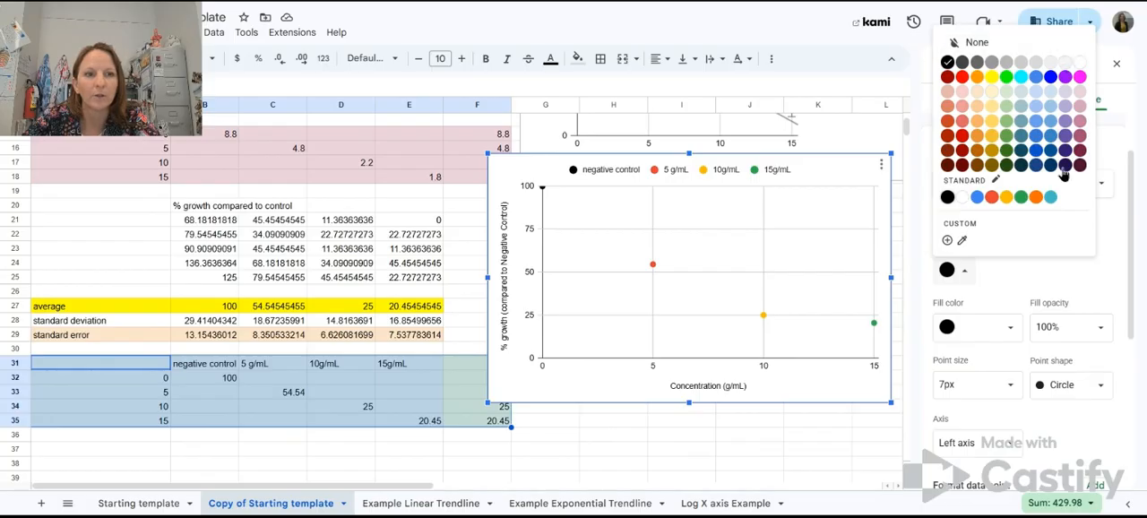
left_click(1111, 269)
Step: Format the 5 g/mL series with black square points at a point size of 10px
left_click(995, 195)
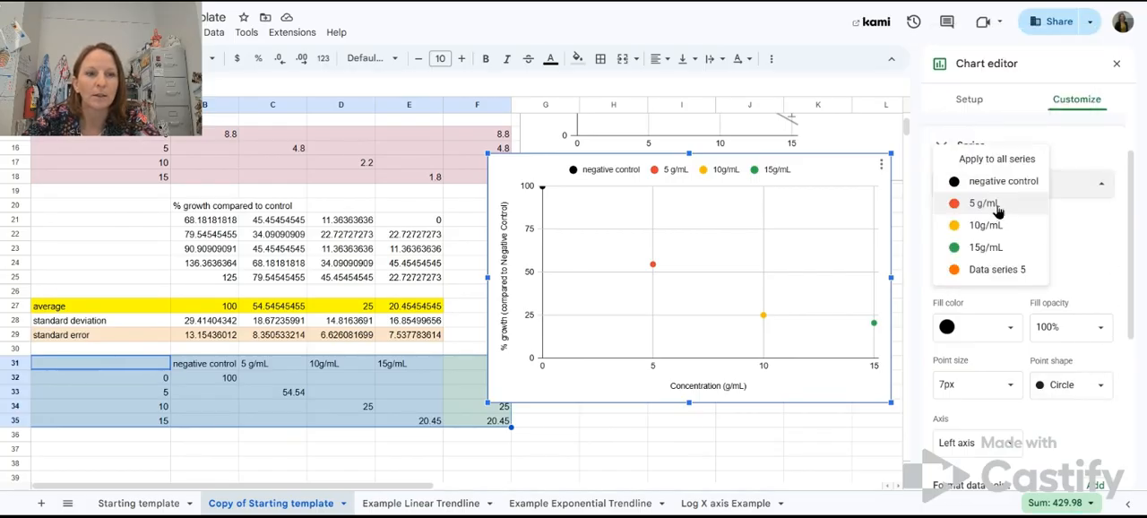
left_click(995, 202)
left_click(952, 271)
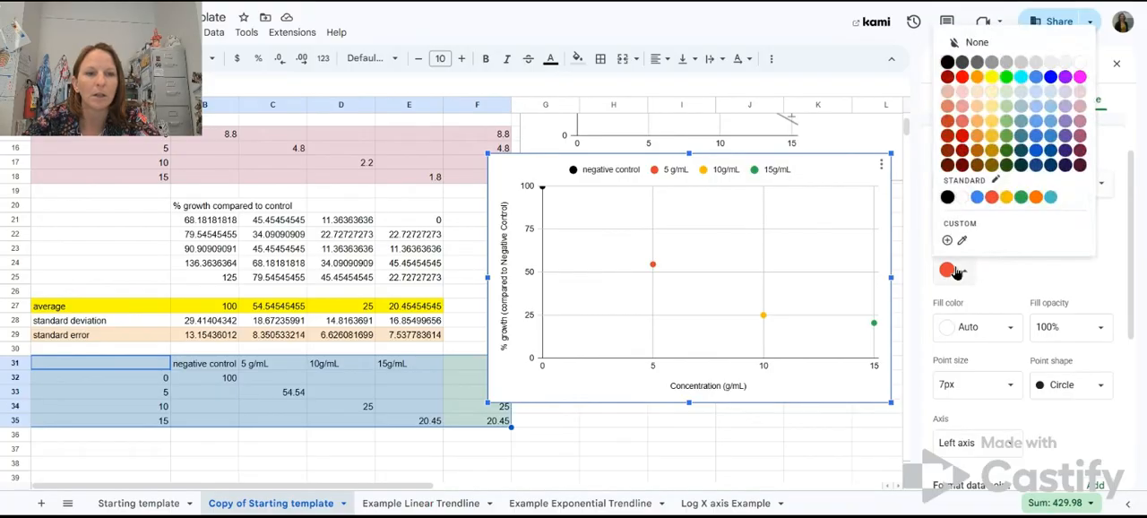
left_click(947, 62)
left_click(1108, 386)
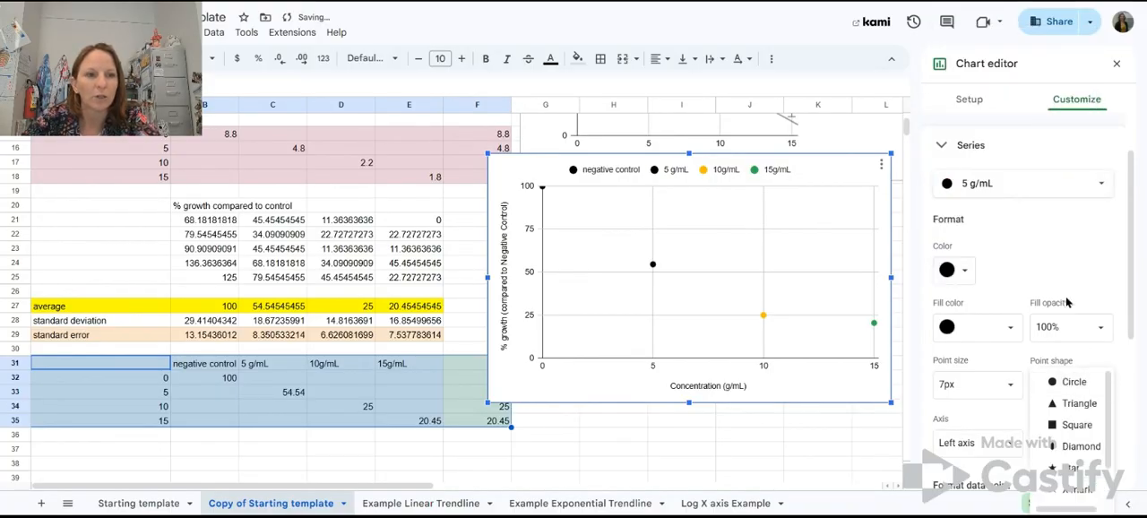
left_click(1075, 427)
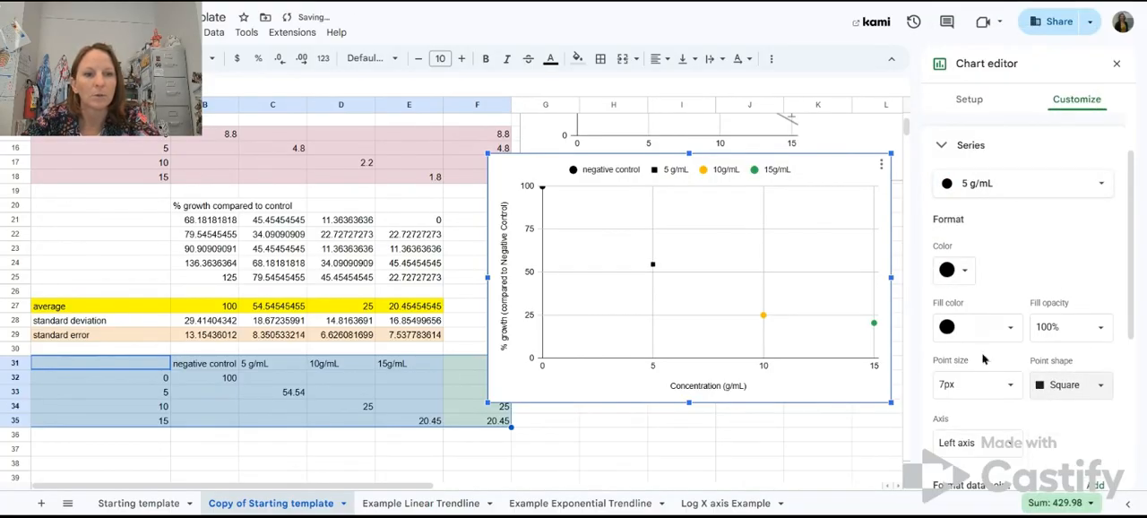
left_click(989, 380)
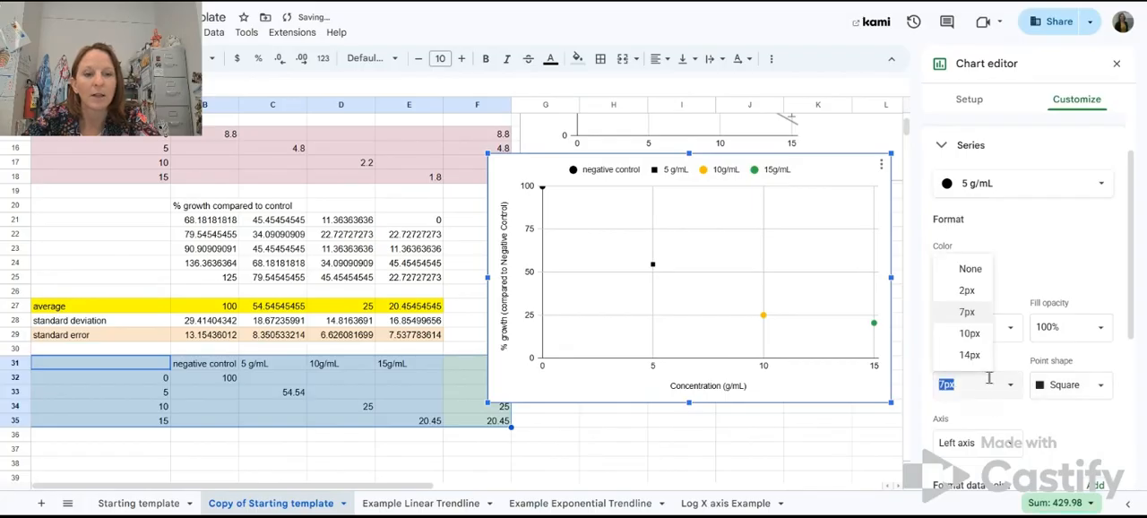
left_click(970, 334)
Step: Format the 10g/mL series with black star points at a point size of 10px
left_click(981, 185)
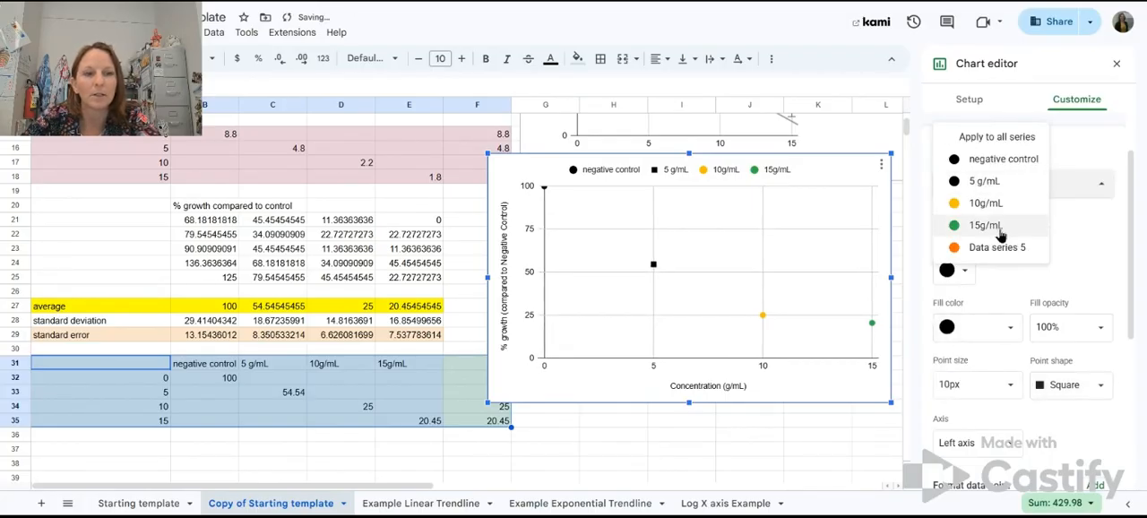
left_click(986, 202)
left_click(967, 269)
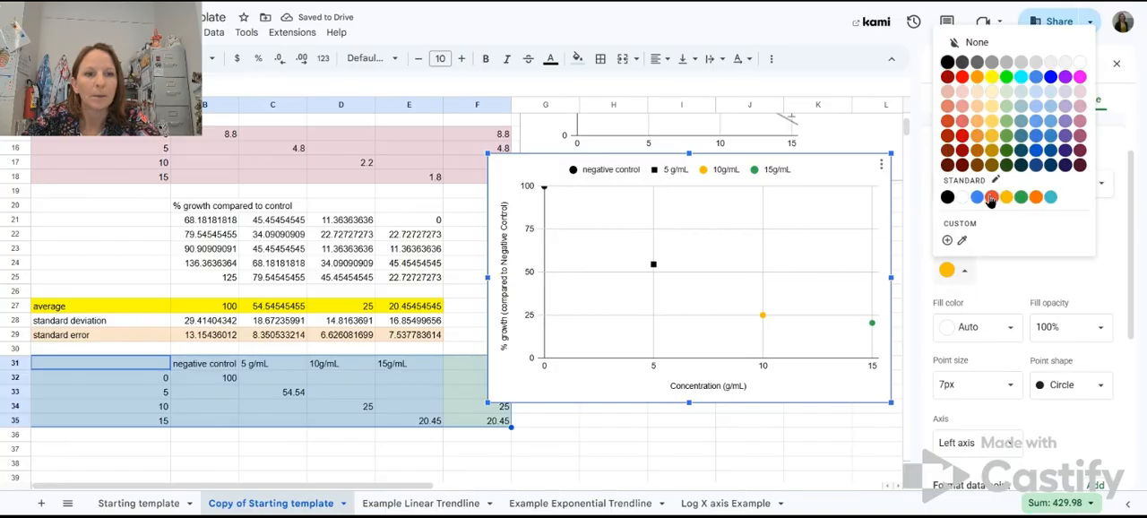
left_click(947, 62)
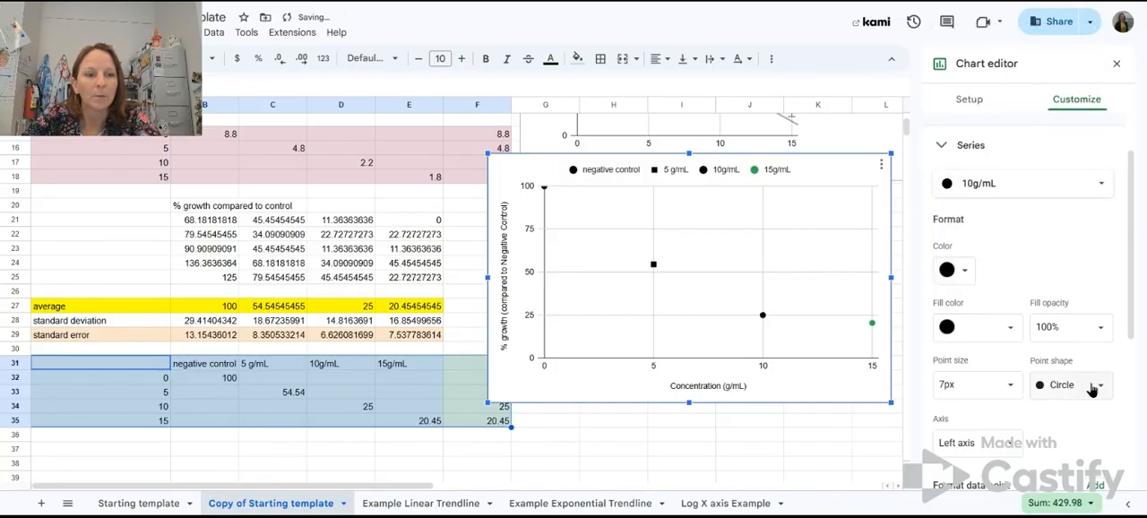
left_click(1093, 385)
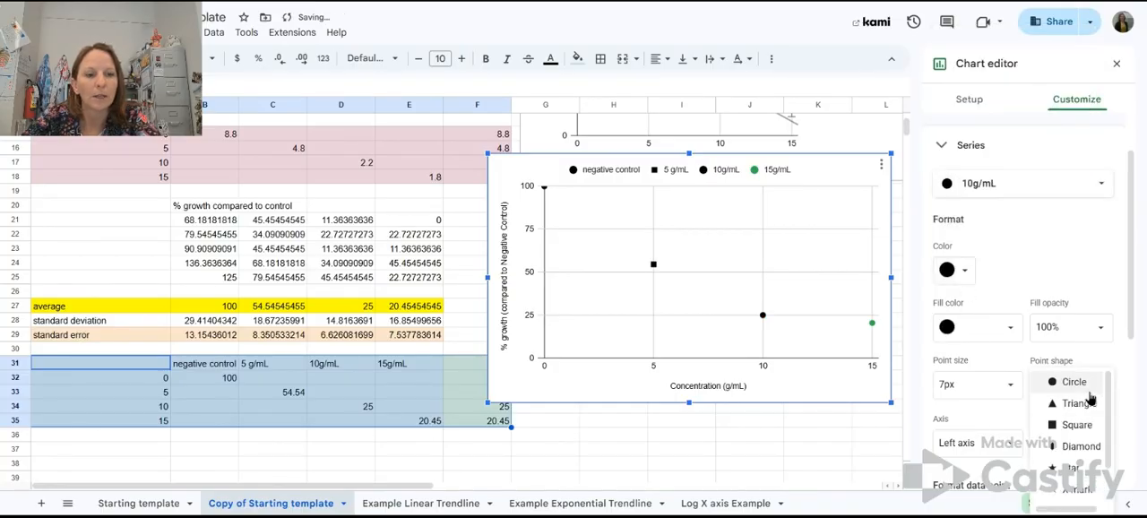
left_click(1073, 469)
left_click(1010, 384)
left_click(972, 335)
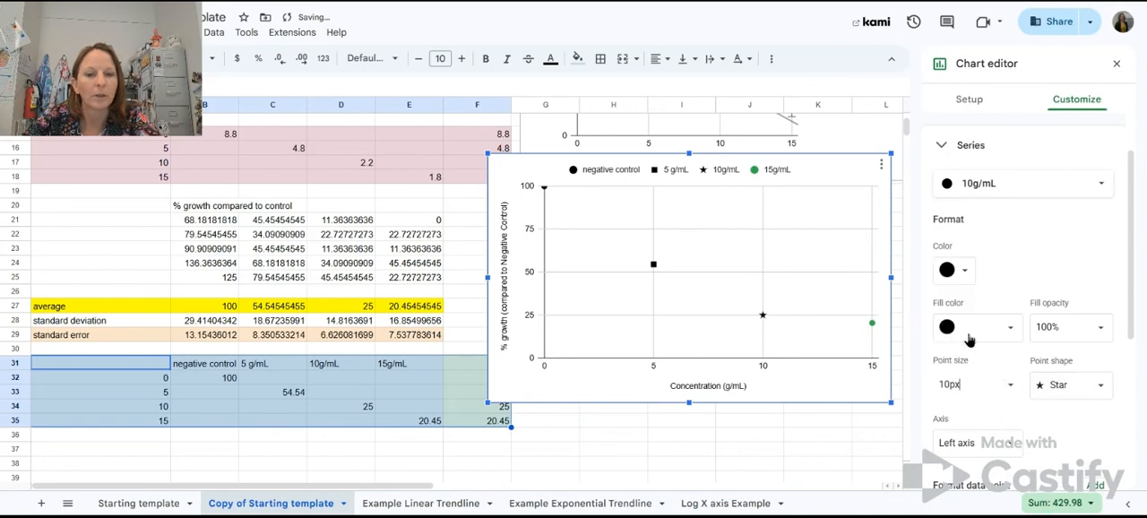
Step: Format the 15g/mL series with black pentagon points at a point size of 10px
left_click(959, 188)
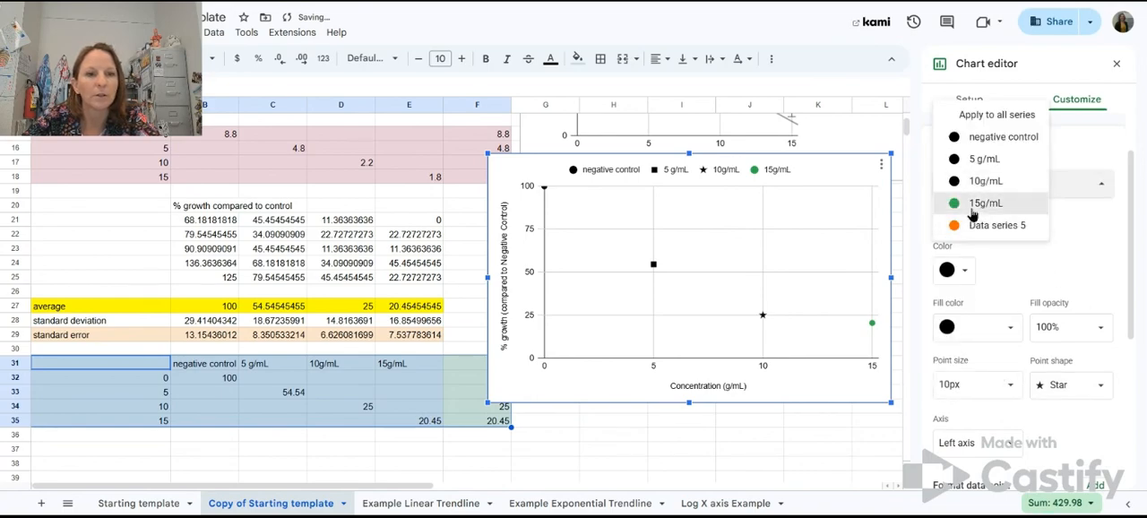
left_click(968, 205)
left_click(954, 270)
left_click(948, 63)
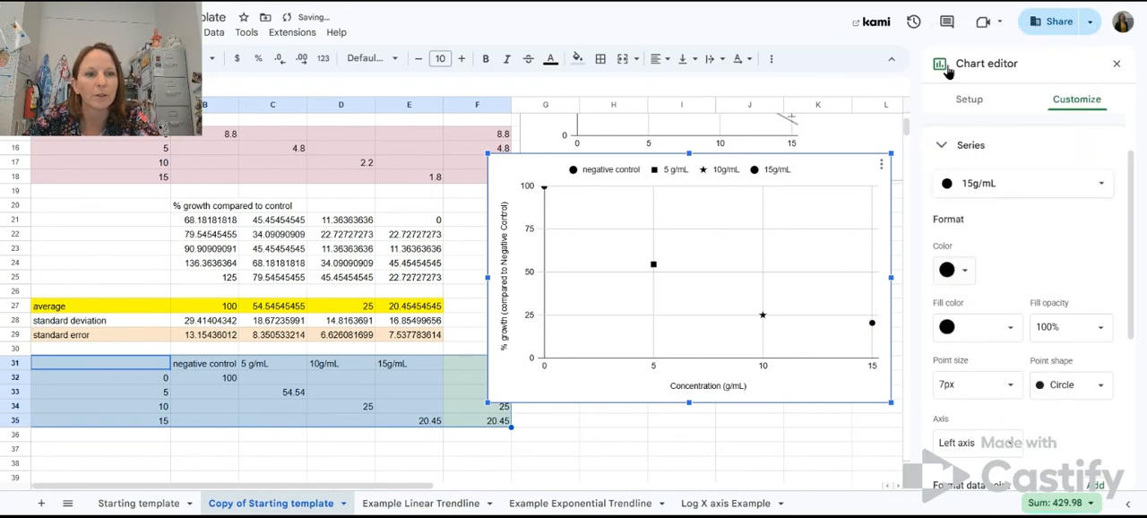
left_click(1101, 385)
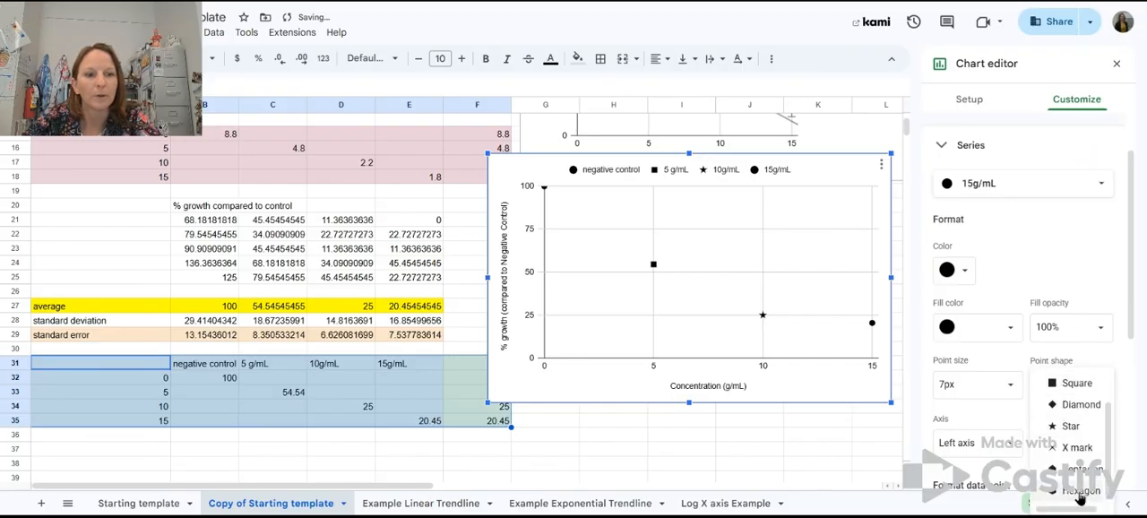
left_click(1073, 477)
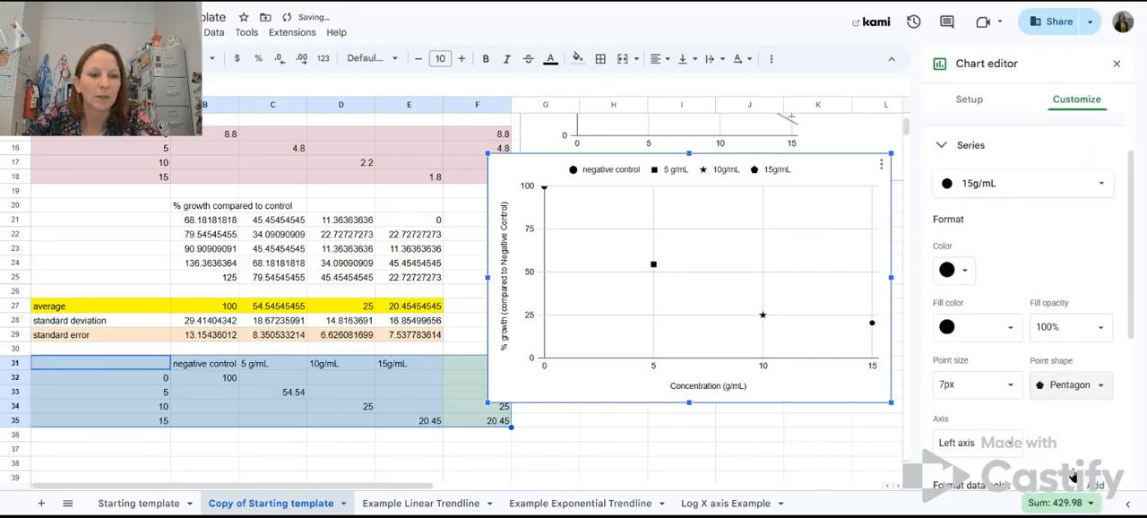
left_click(1004, 386)
left_click(976, 332)
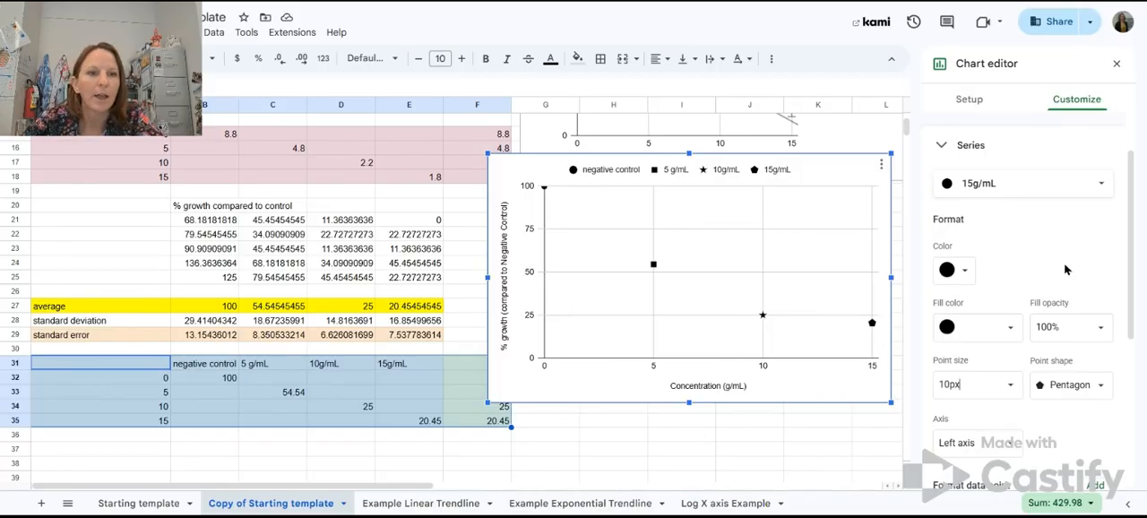
Step: Add a trendline to Data series 5 in the scatter chart
scroll(1069, 229, "down", 3)
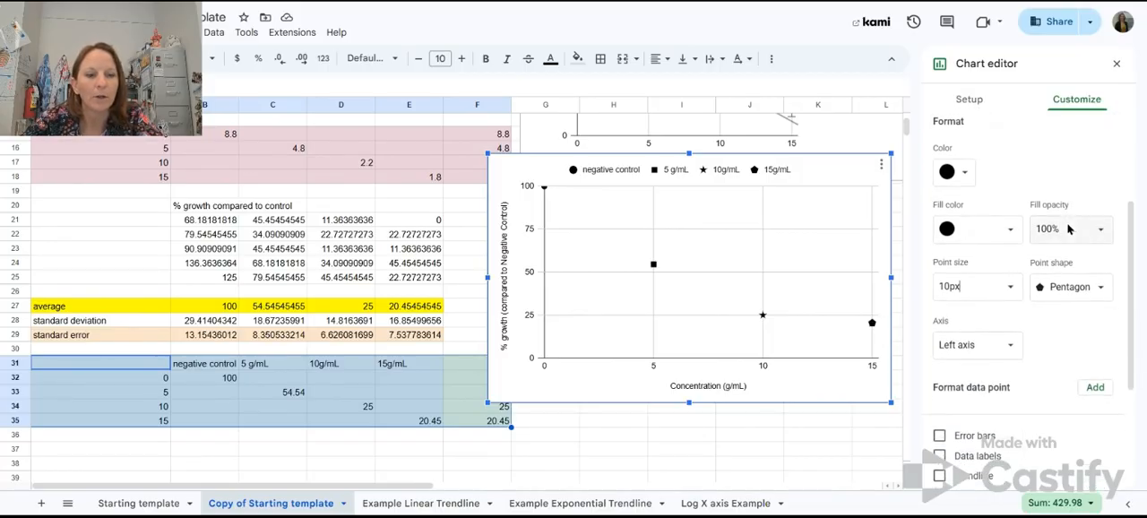
scroll(1071, 269, "down", 1)
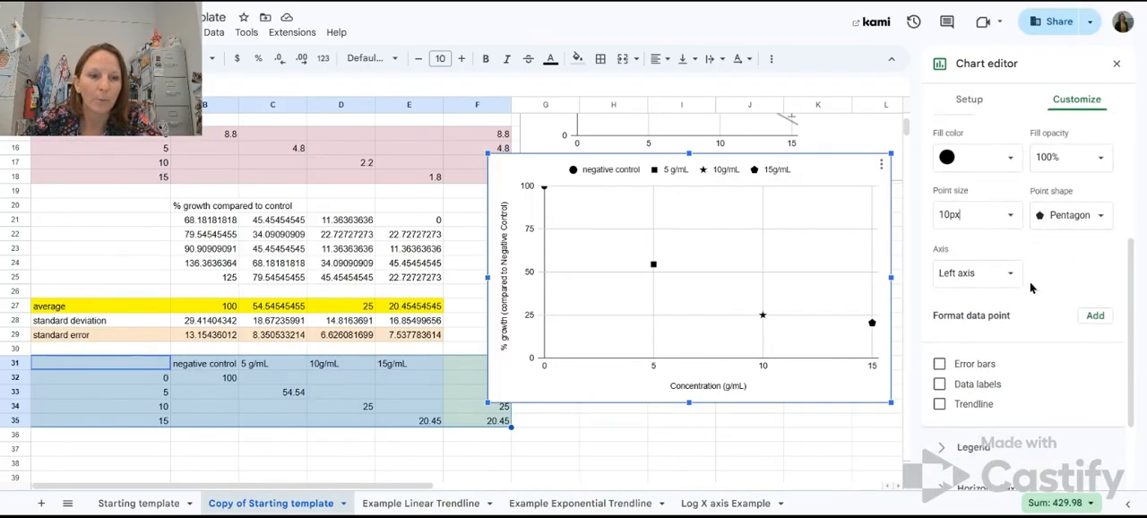
scroll(1084, 307, "up", 5)
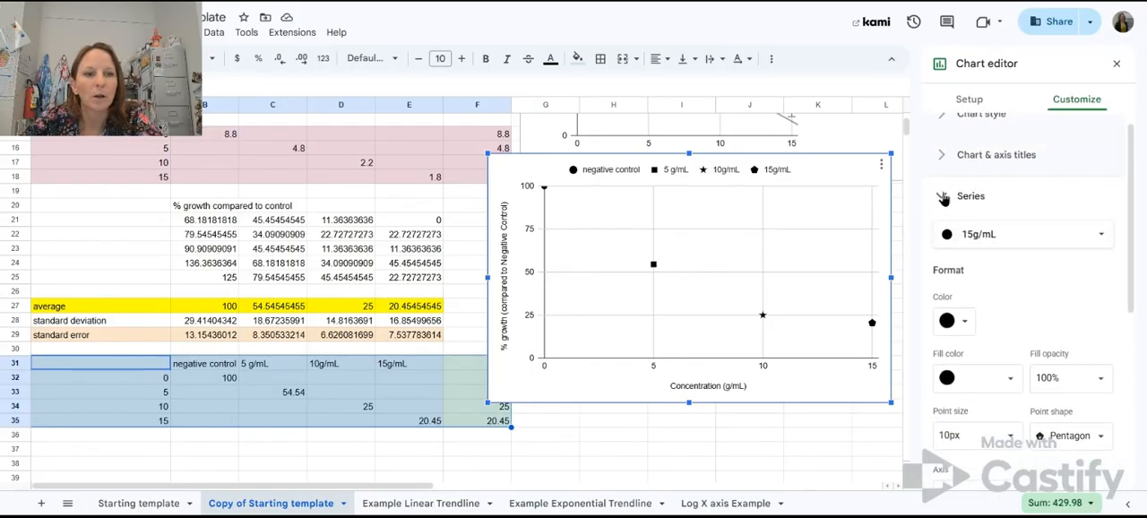
scroll(1067, 251, "up", 1)
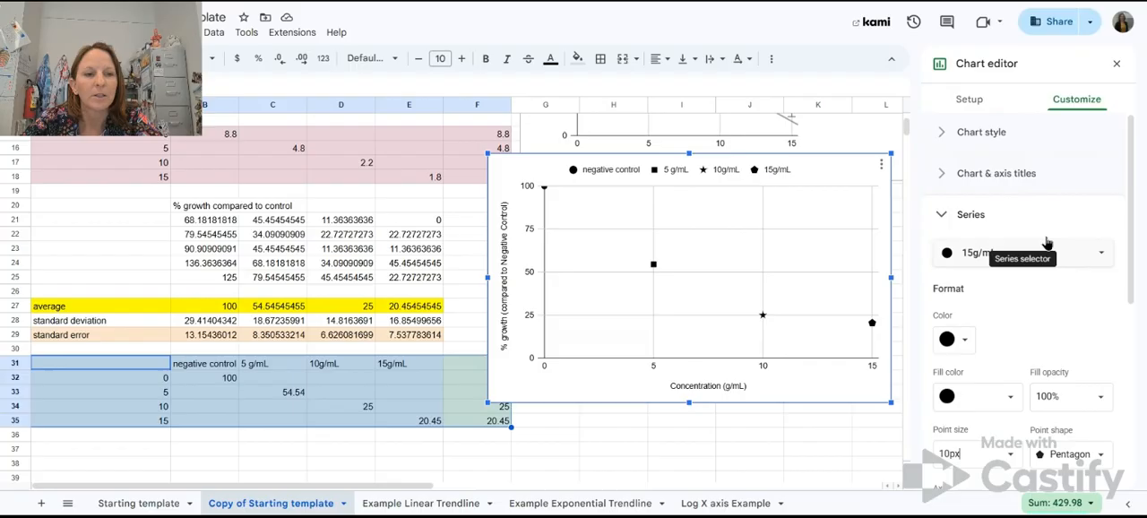
left_click(1108, 263)
left_click(996, 269)
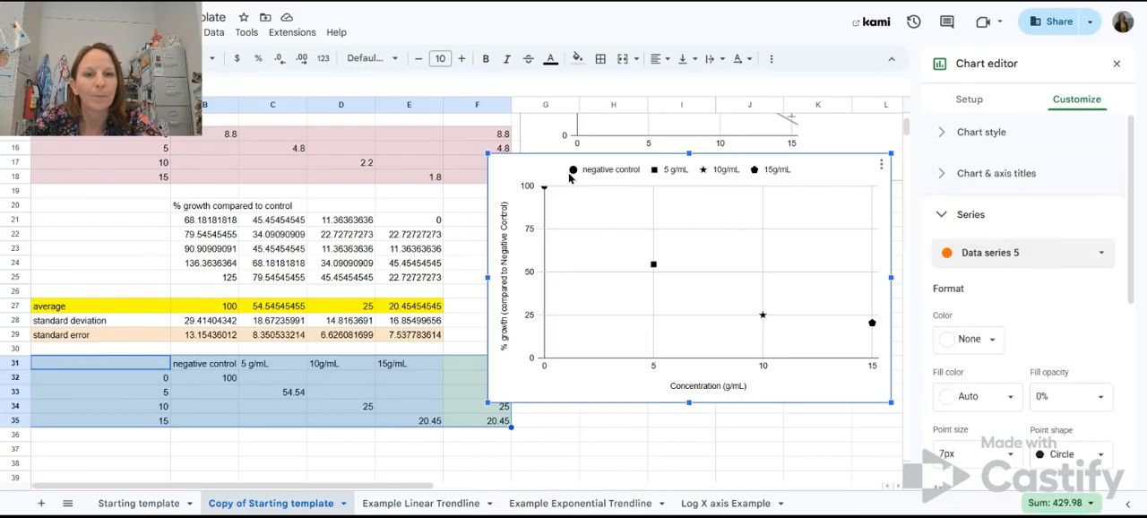
scroll(1087, 326, "down", 3)
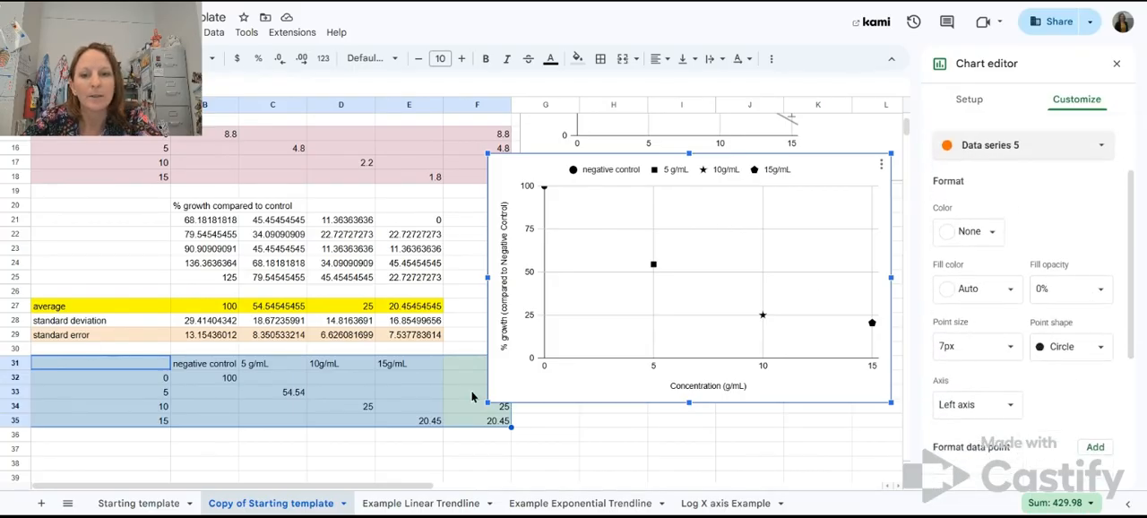
scroll(1074, 397, "down", 4)
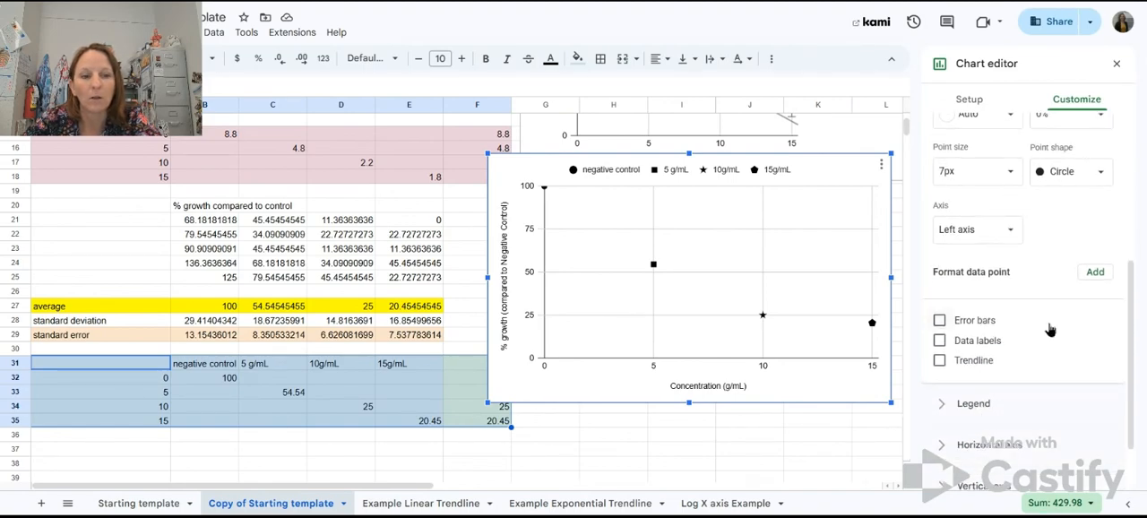
left_click(939, 361)
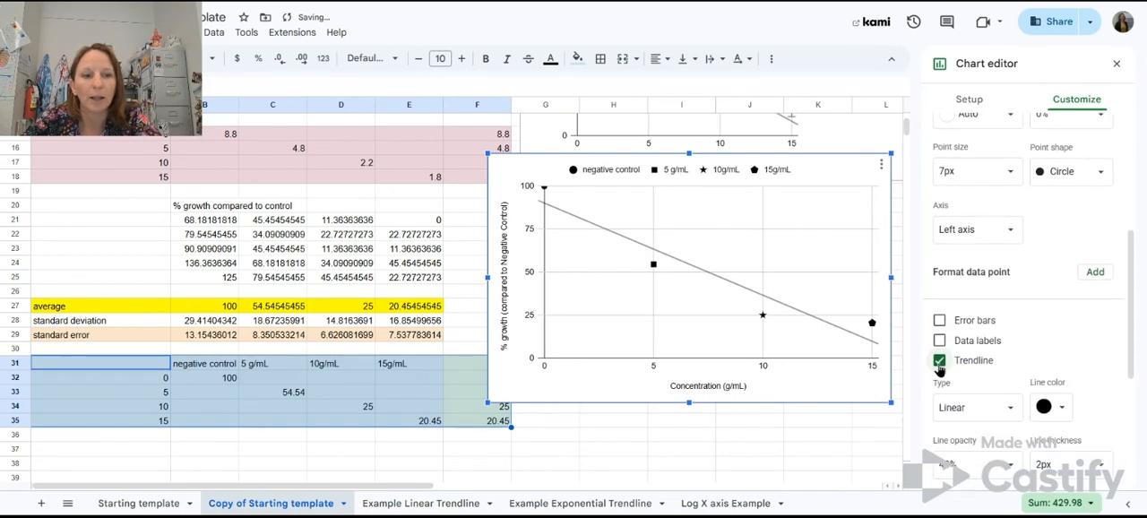
Step: Try the polynomial, exponential and logarithmic trendline types on Data series 5, then return to linear
scroll(1092, 361, "down", 1)
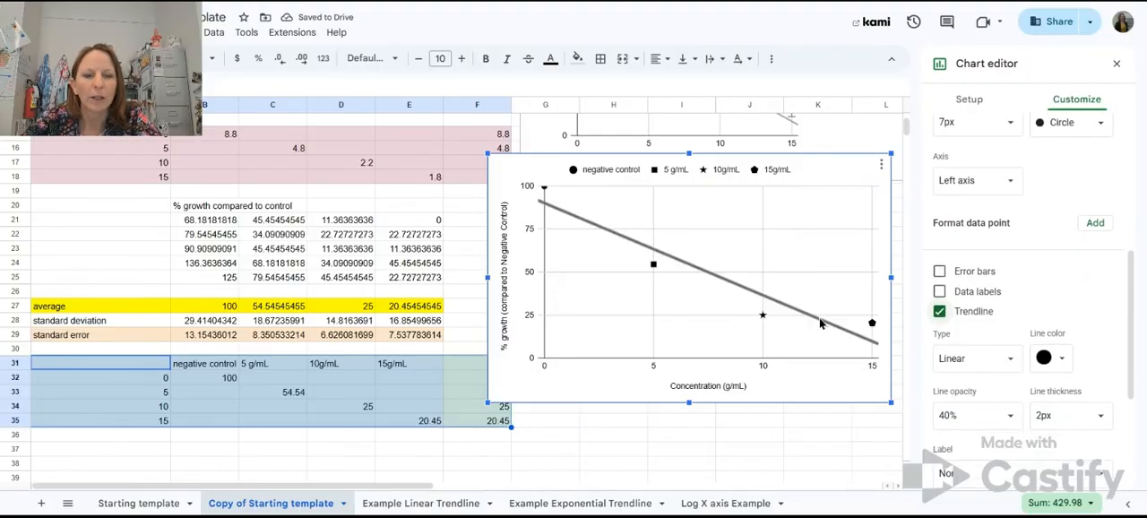
left_click(1011, 362)
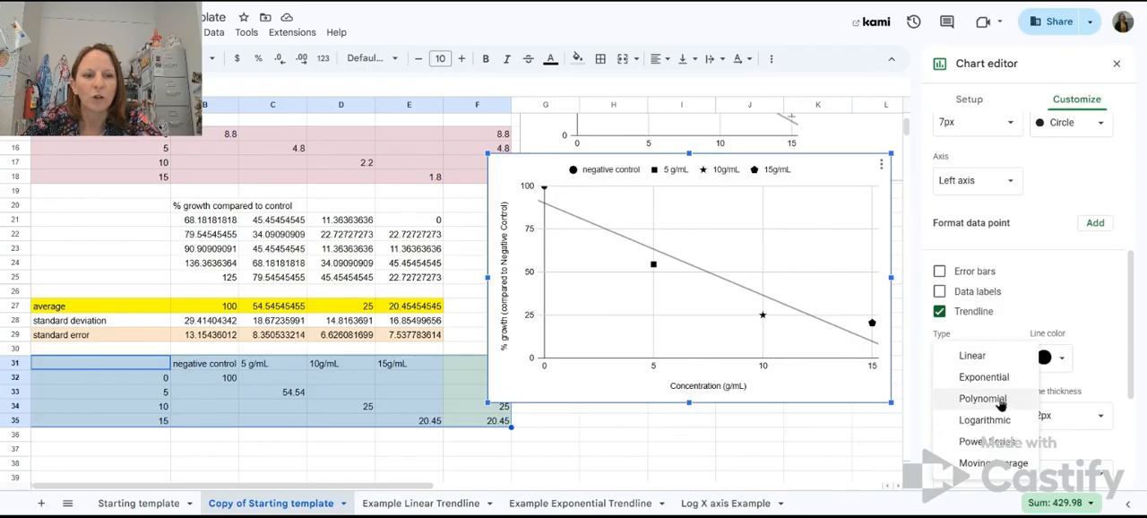
left_click(1001, 399)
left_click(1002, 358)
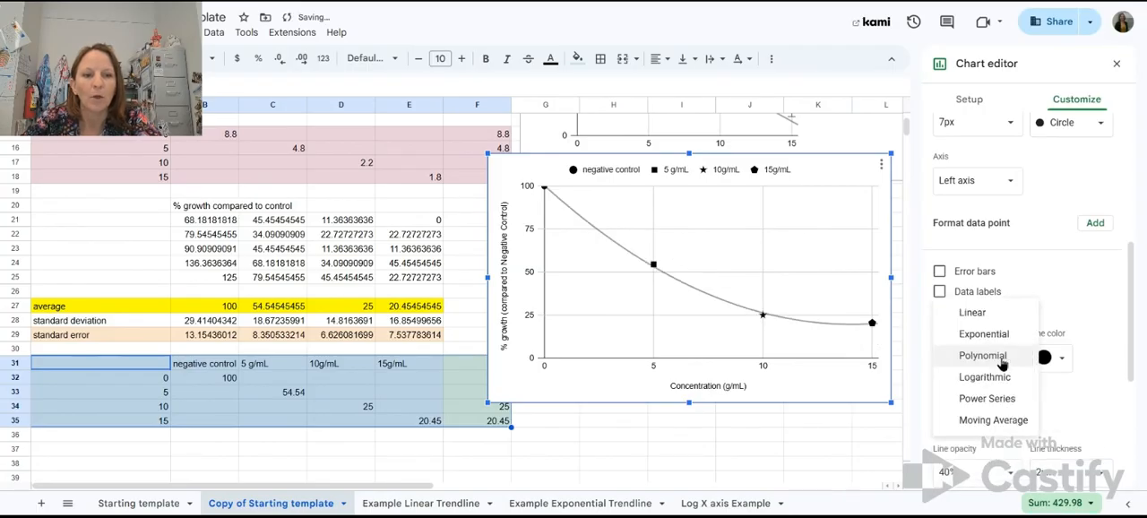
left_click(995, 331)
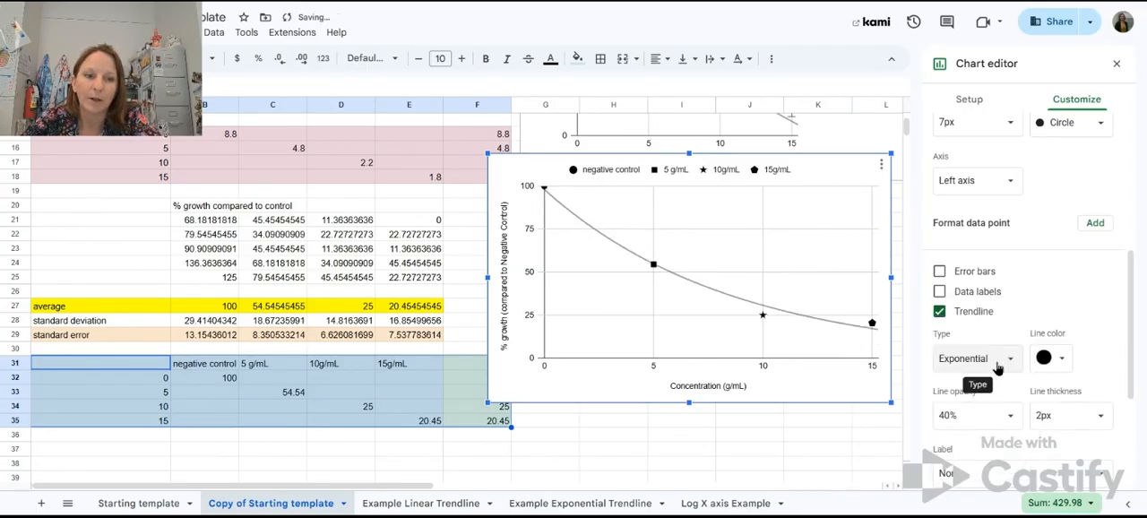
left_click(1002, 358)
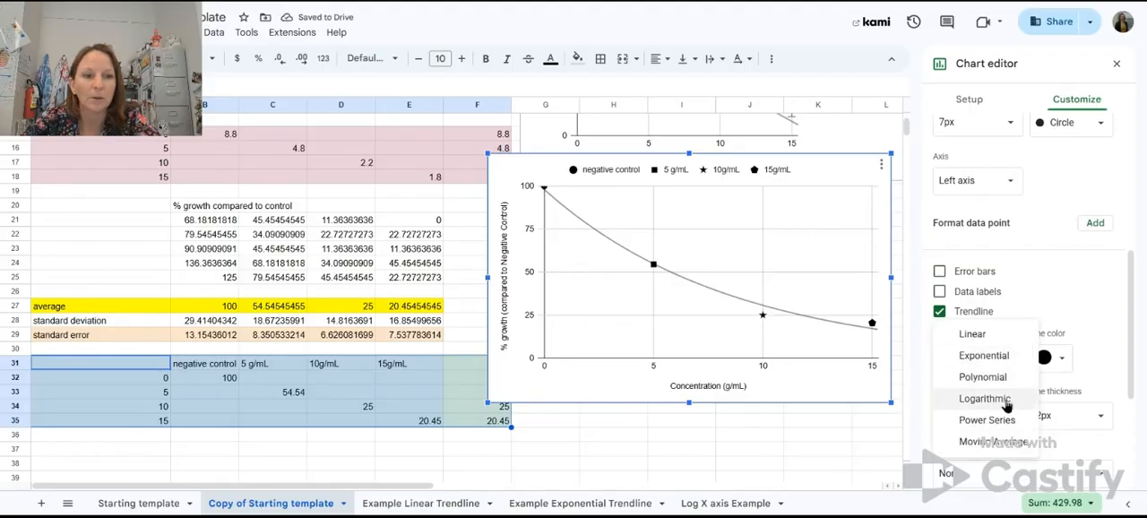
left_click(1007, 402)
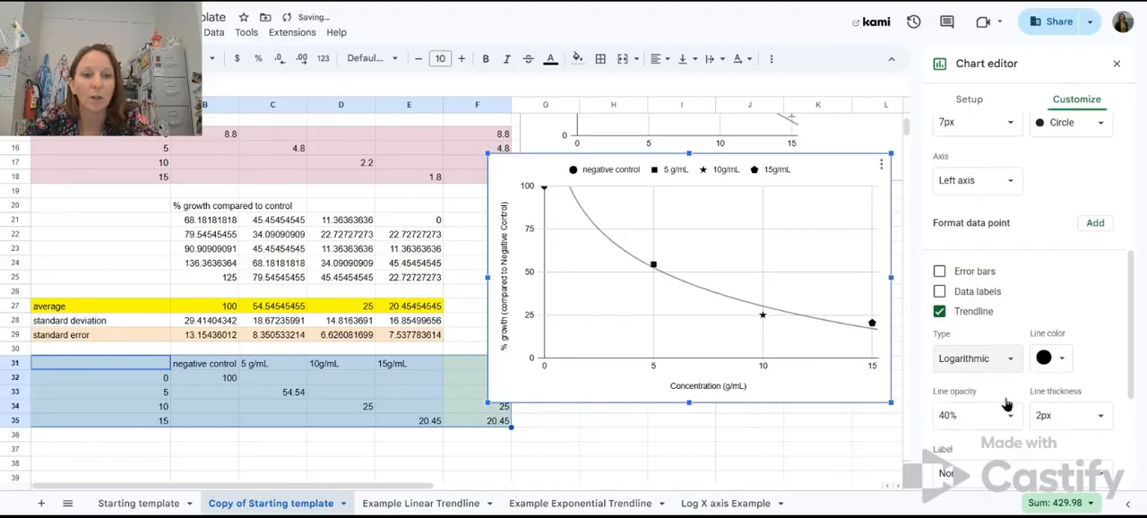
left_click(992, 359)
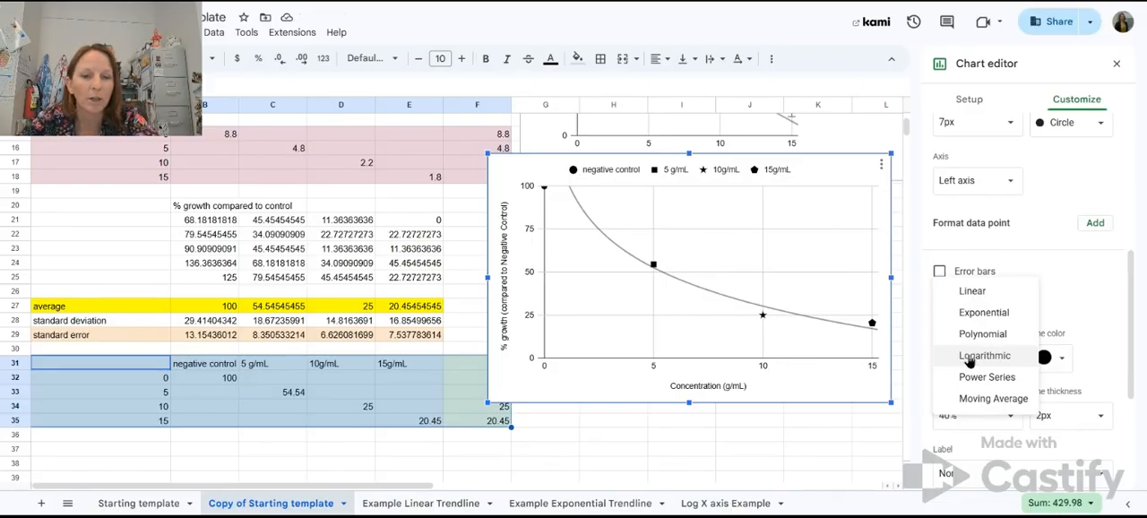
left_click(1001, 292)
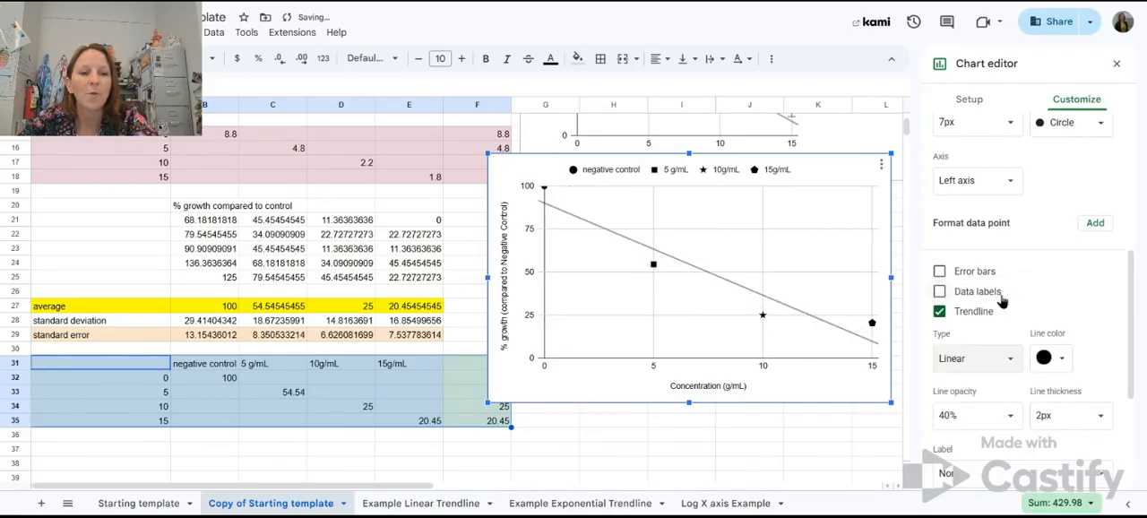
Step: Switch the trendline to polynomial and back to linear to compare the two fits
left_click(972, 359)
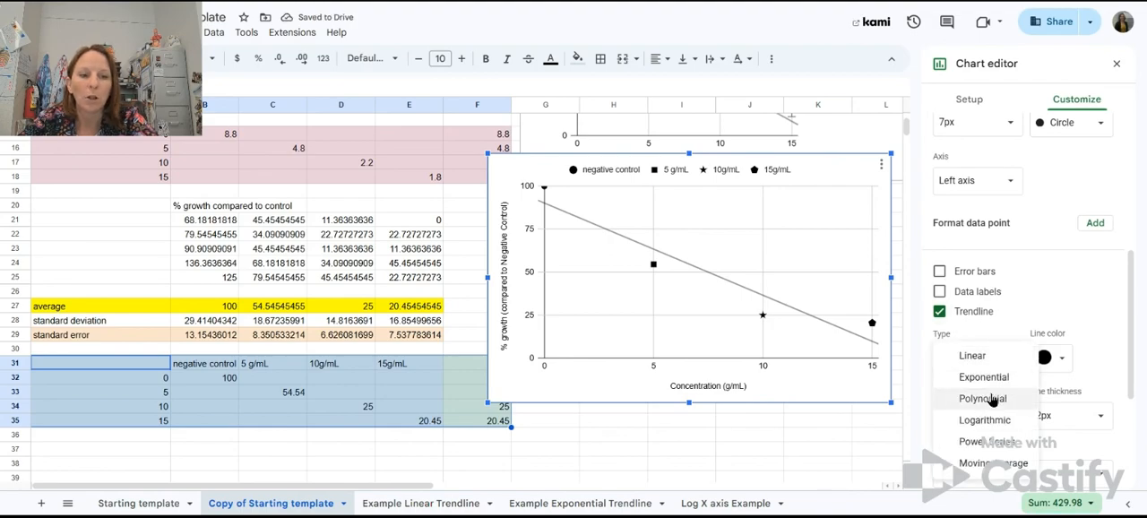
left_click(983, 399)
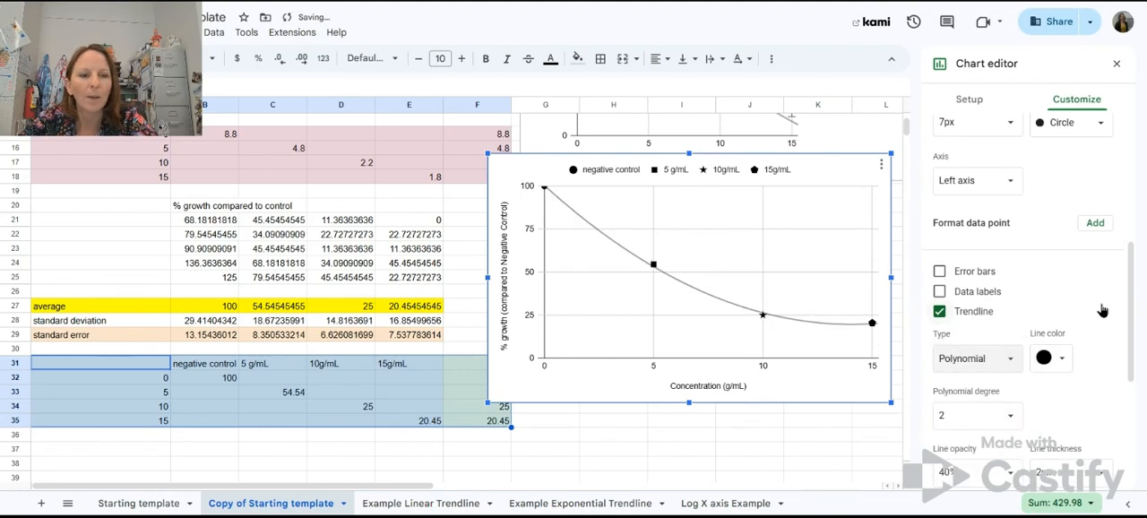
scroll(1102, 310, "down", 2)
left_click(1002, 303)
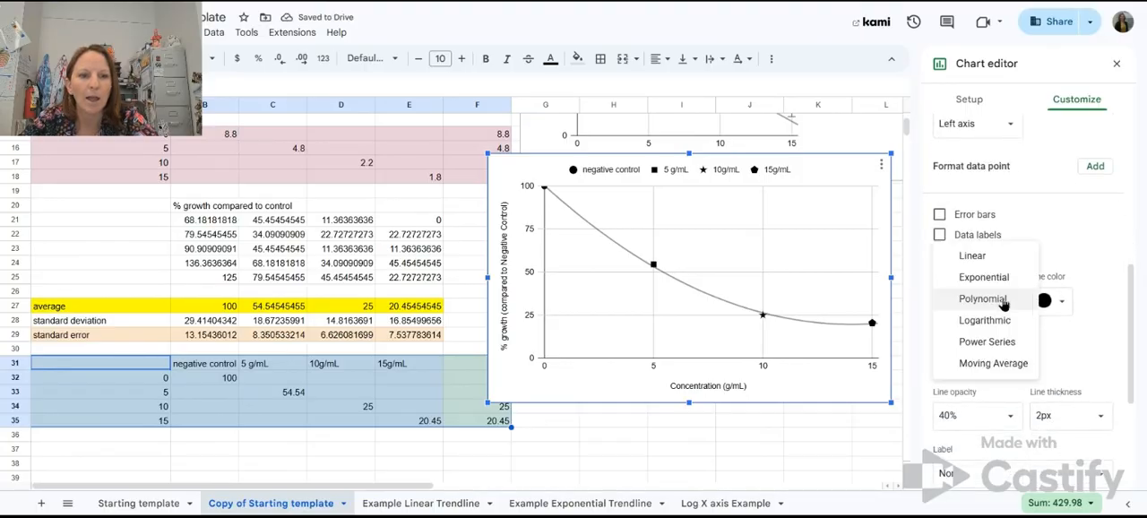
left_click(988, 257)
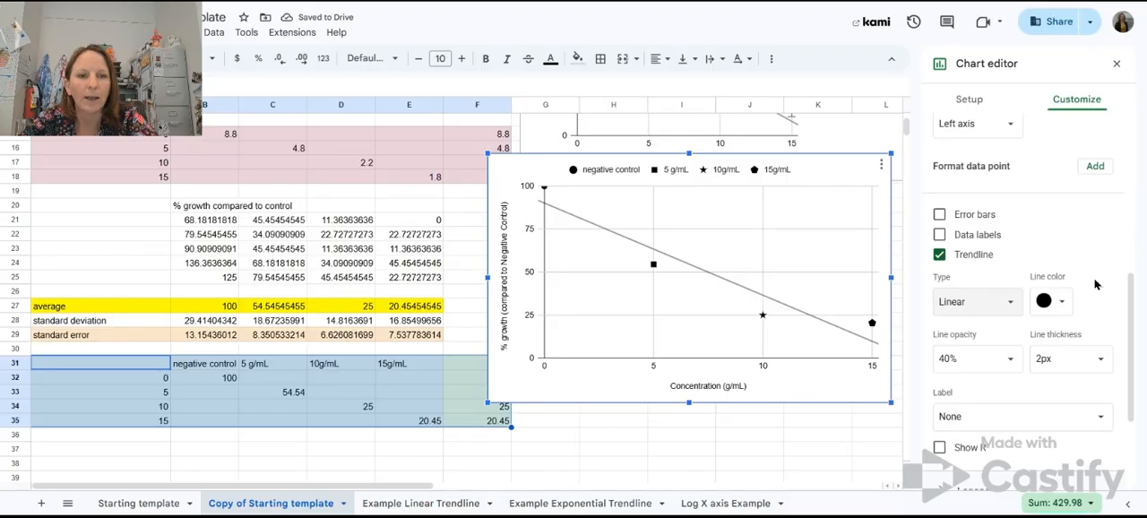
left_click(1002, 303)
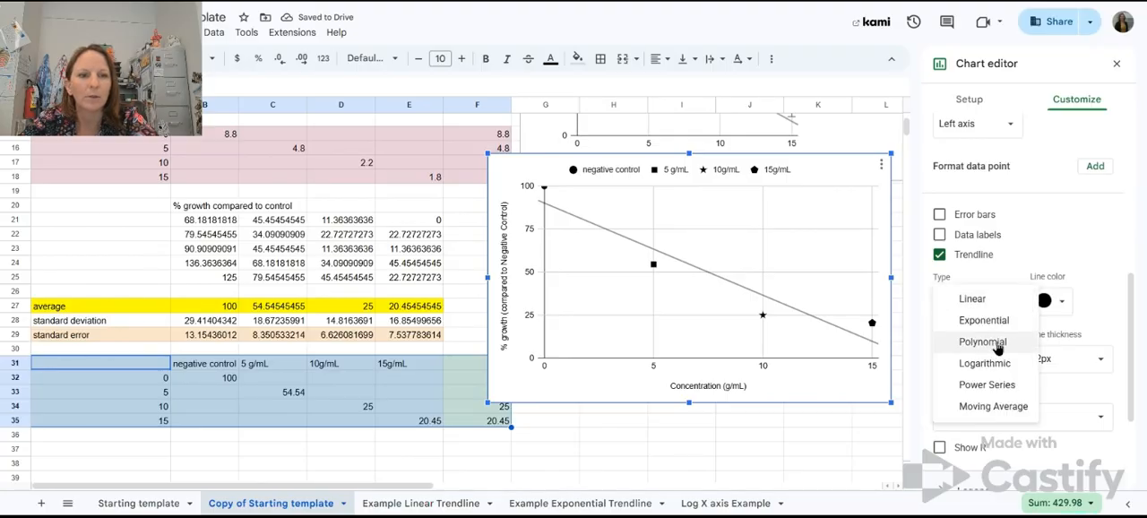
left_click(973, 299)
Step: Label the Data series 5 trendline with its equation
scroll(1083, 258, "down", 1)
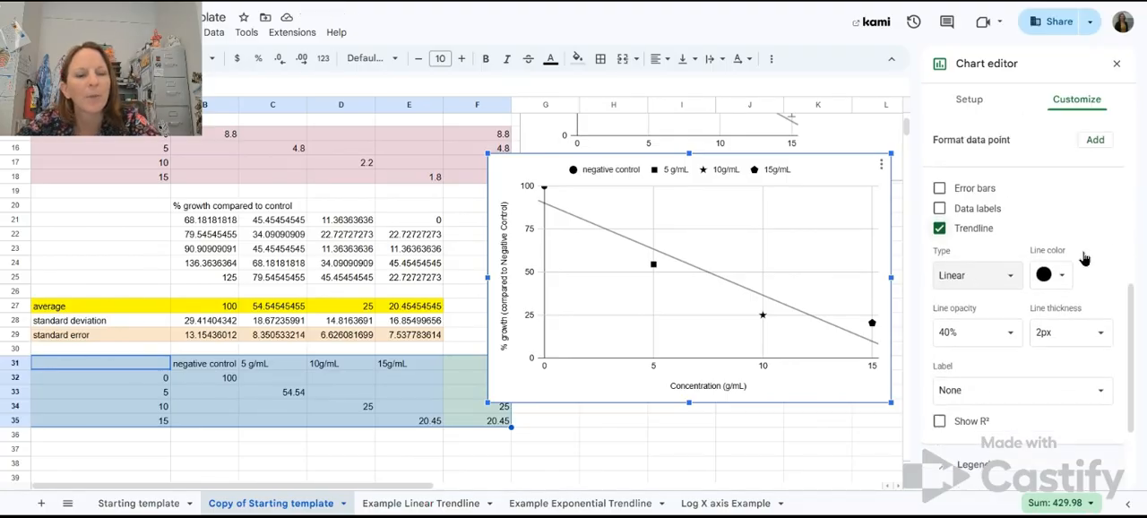
scroll(1083, 258, "down", 1)
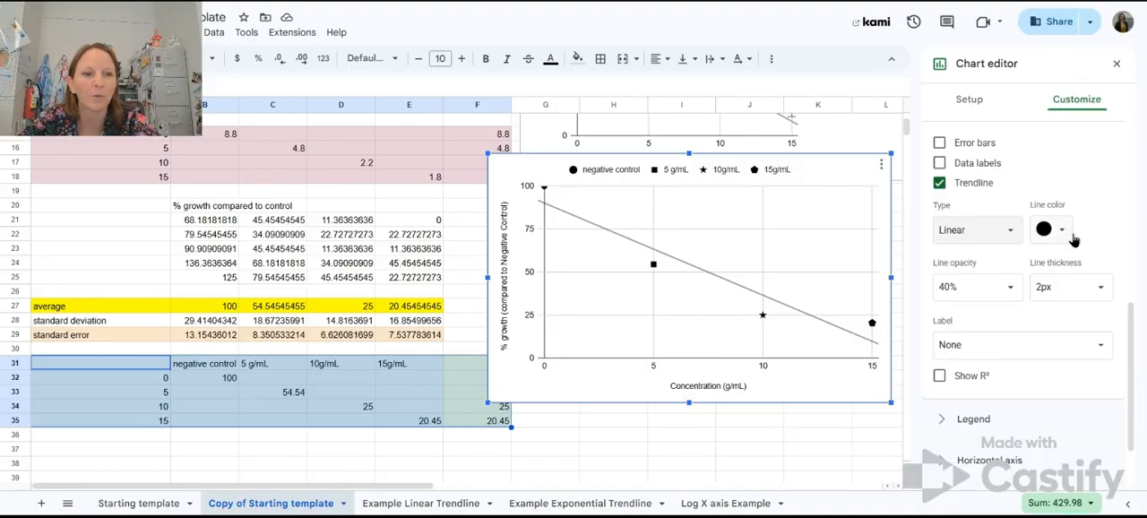
scroll(1104, 254, "down", 2)
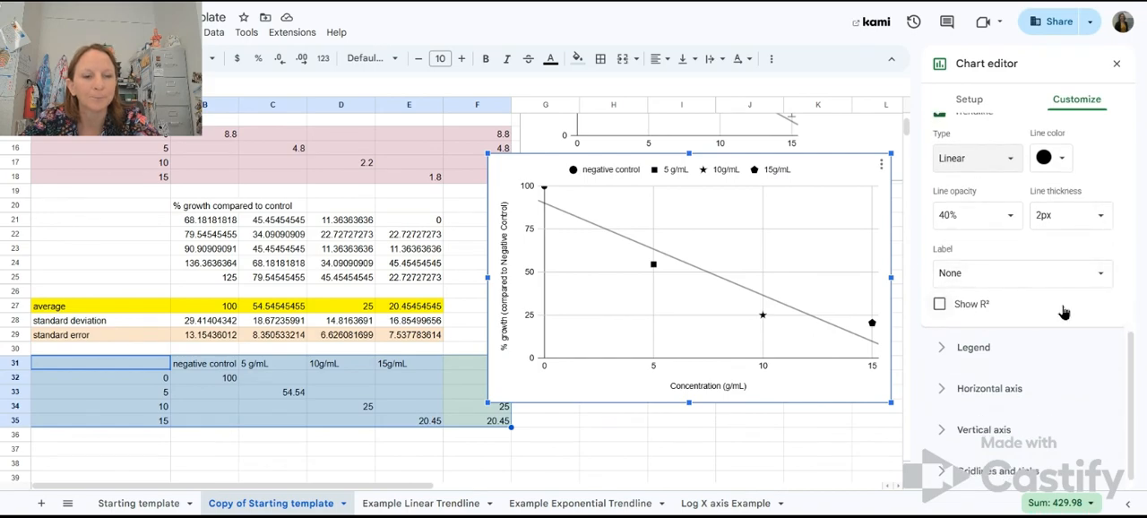
left_click(1024, 278)
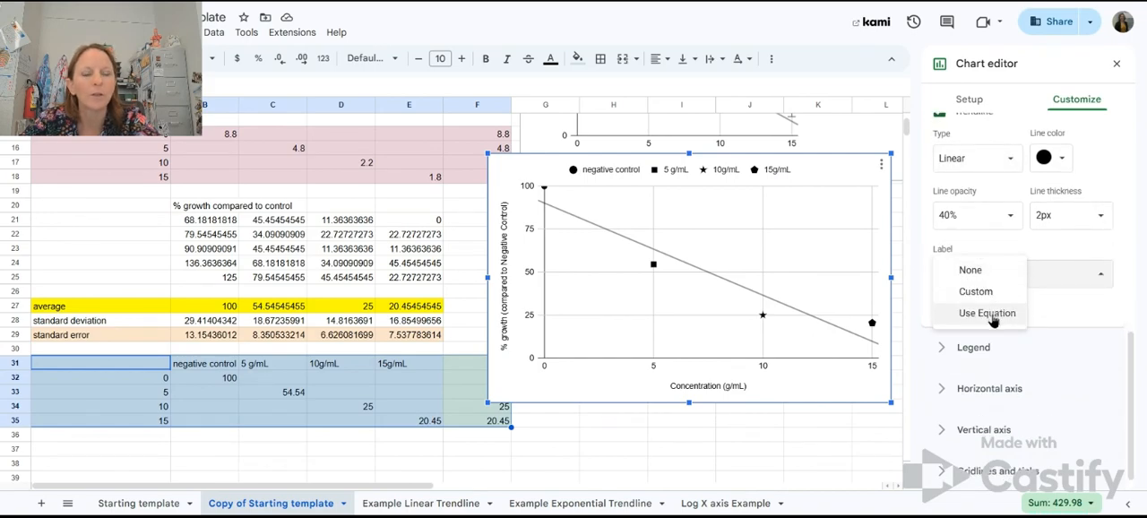
left_click(992, 314)
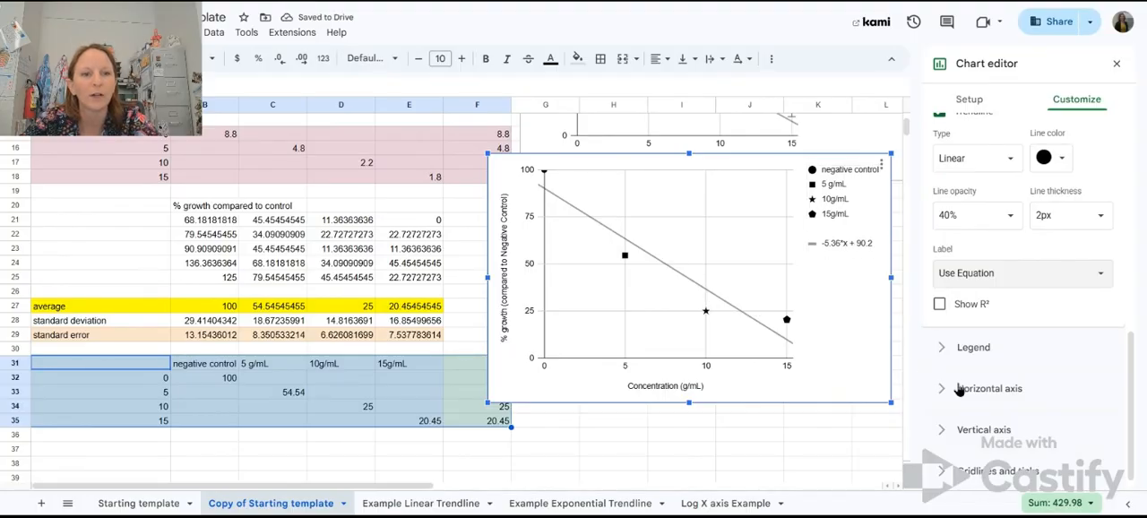
Step: Compare the trendline equations by changing the type to polynomial and back to linear
left_click(1004, 158)
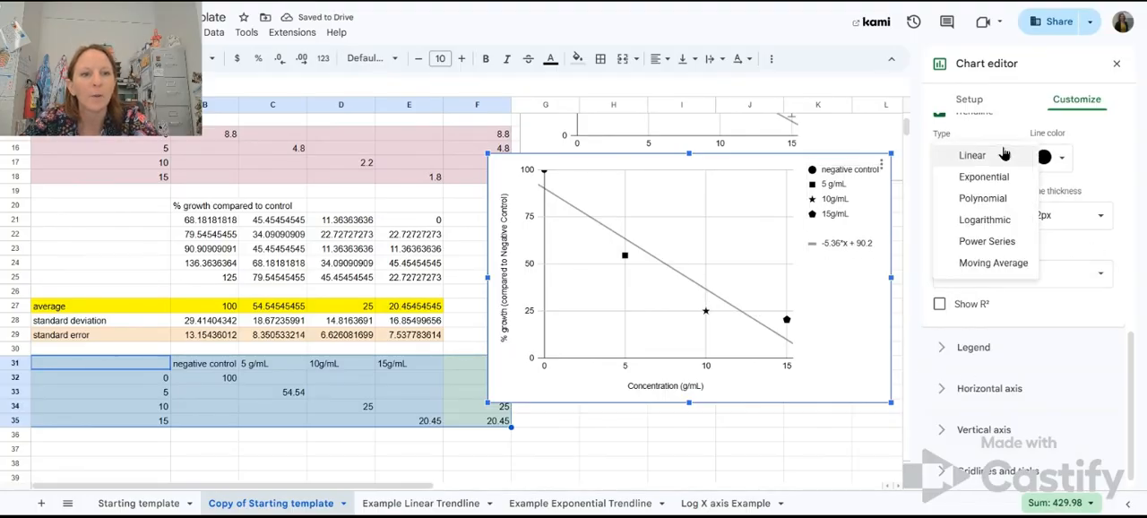
left_click(995, 197)
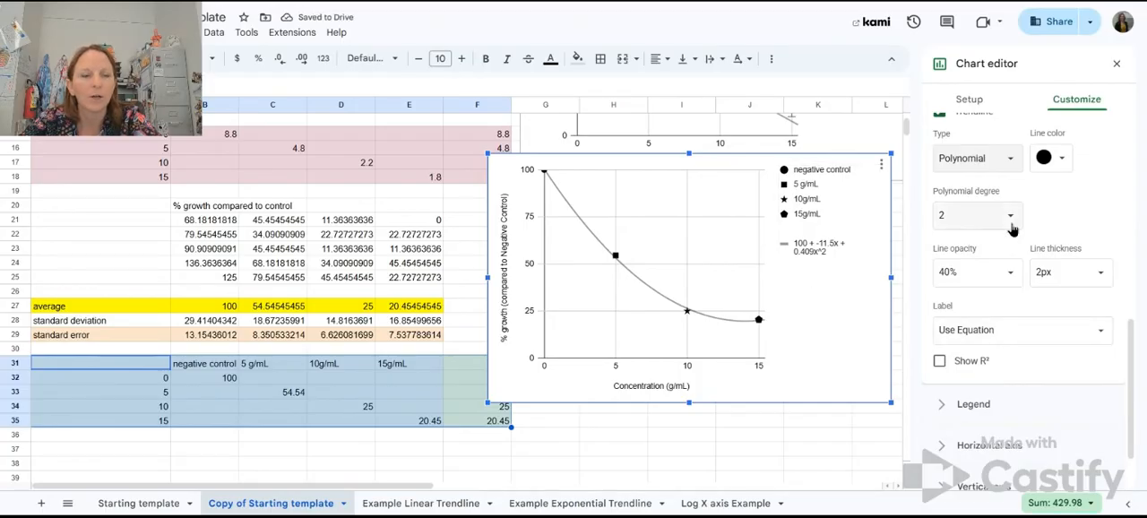
left_click(986, 160)
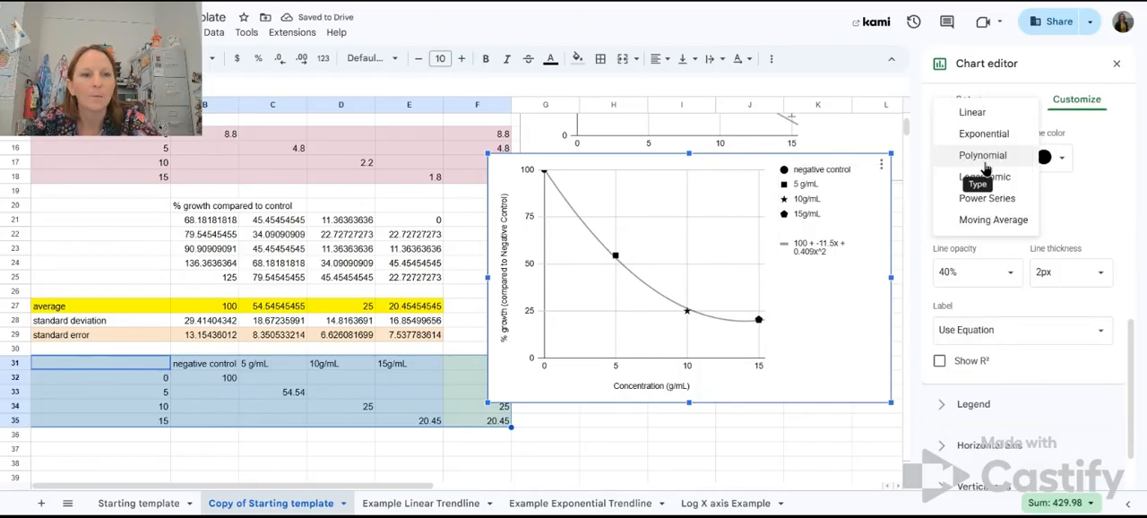
left_click(973, 112)
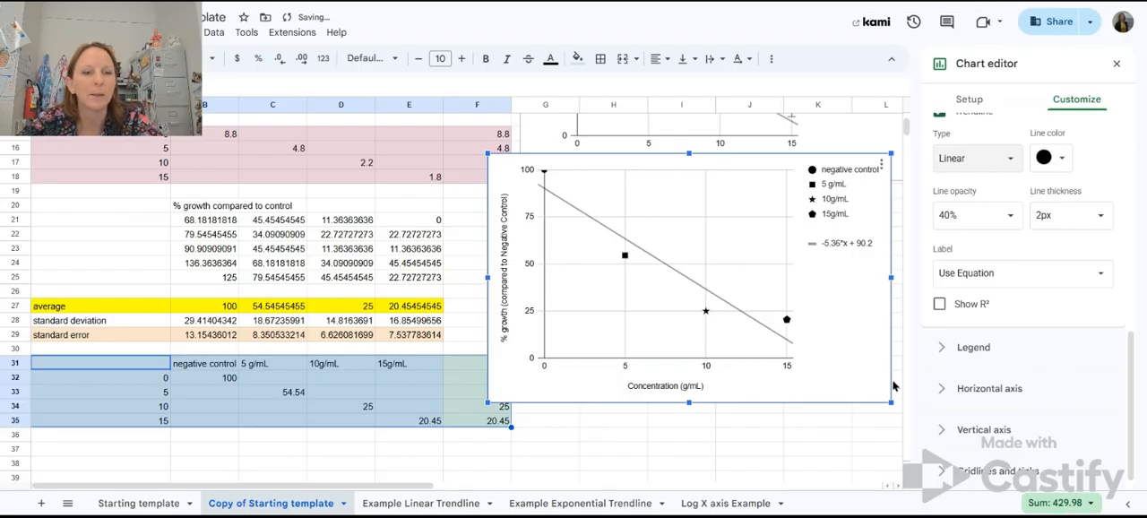
Step: Show the trendline's R² value and set the trendline type to polynomial
left_click(941, 306)
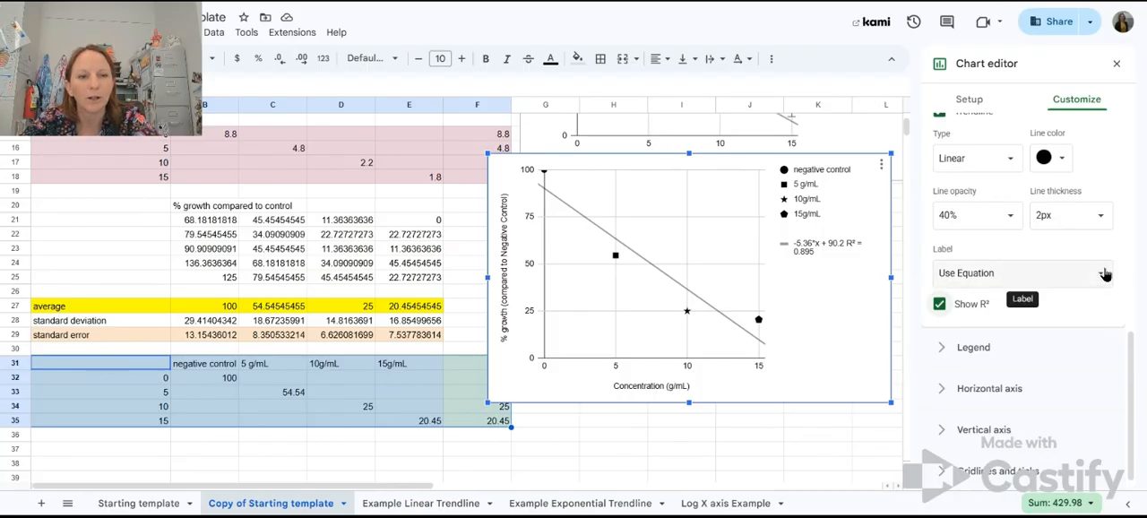
left_click(1008, 163)
left_click(986, 199)
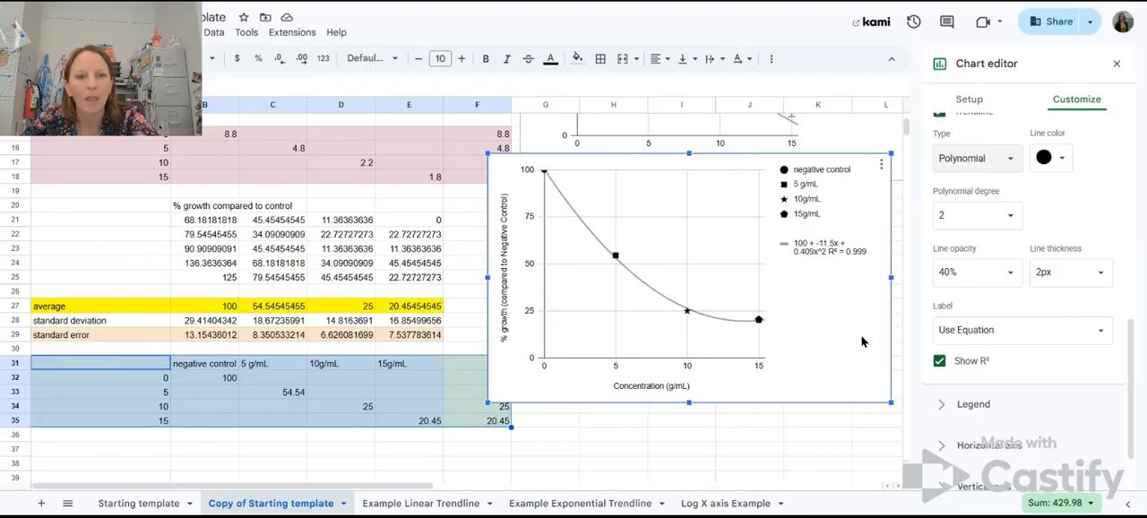
Step: Add error bars to the negative control series with type Constant and a value of 13.15, its standard error
scroll(1071, 214, "up", 10)
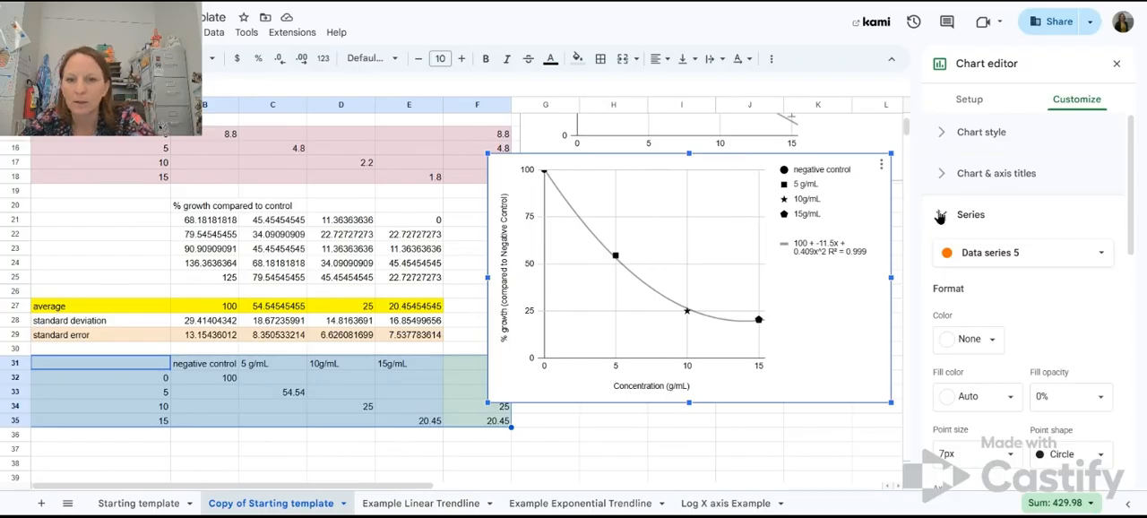
left_click(1100, 254)
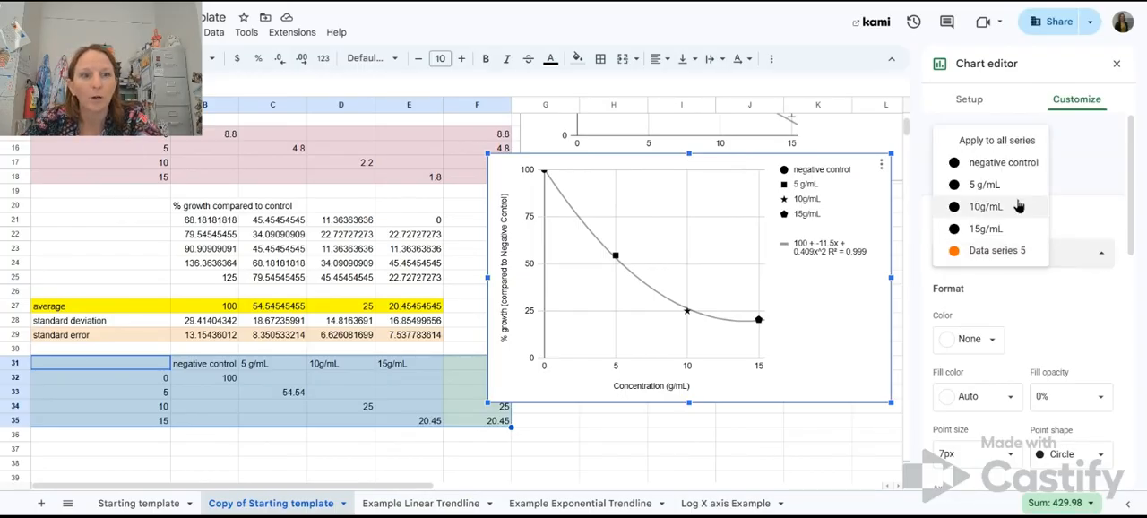
left_click(1004, 163)
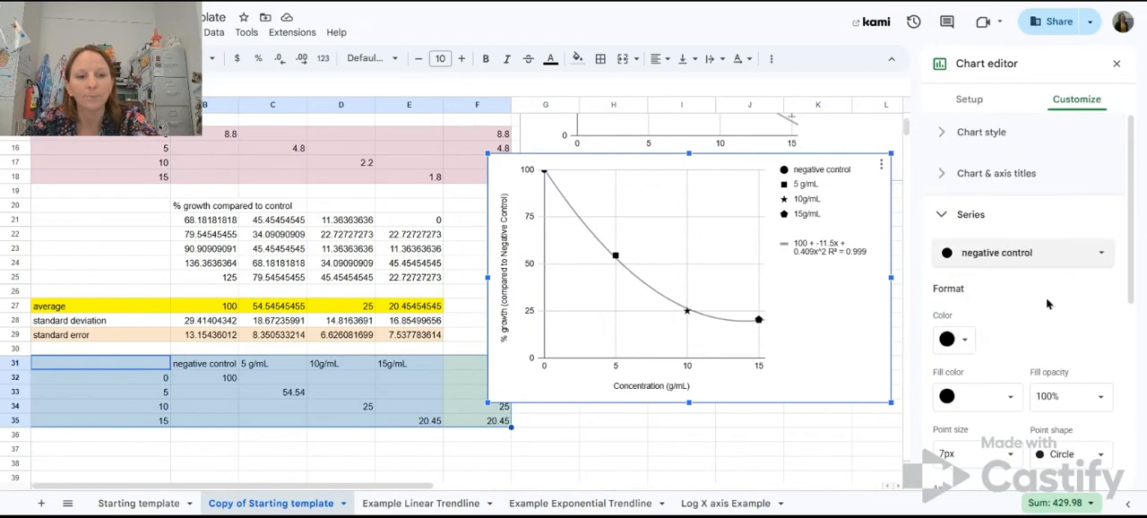
scroll(1047, 305, "down", 3)
scroll(1047, 302, "down", 1)
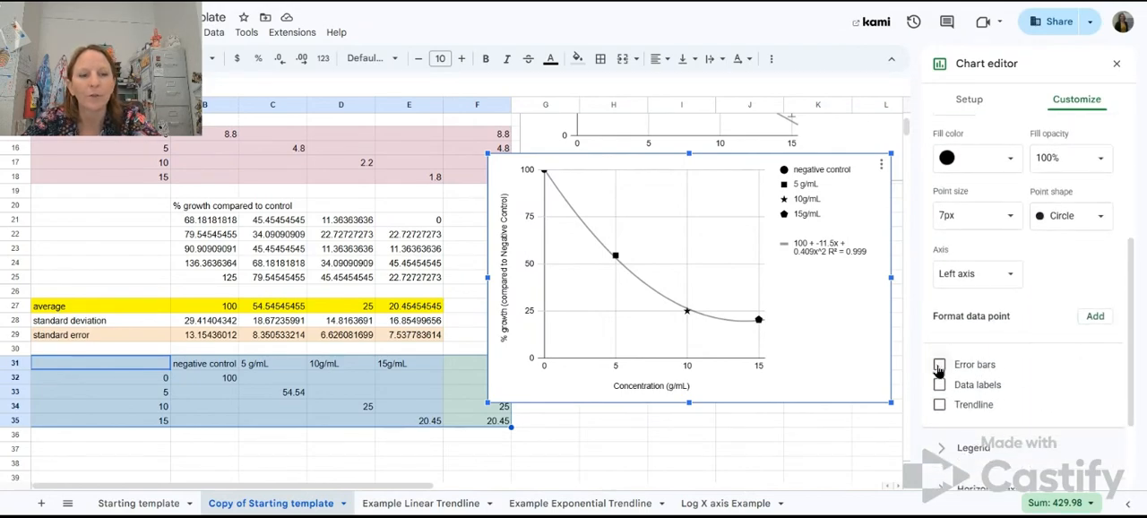
left_click(940, 365)
scroll(1031, 359, "down", 1)
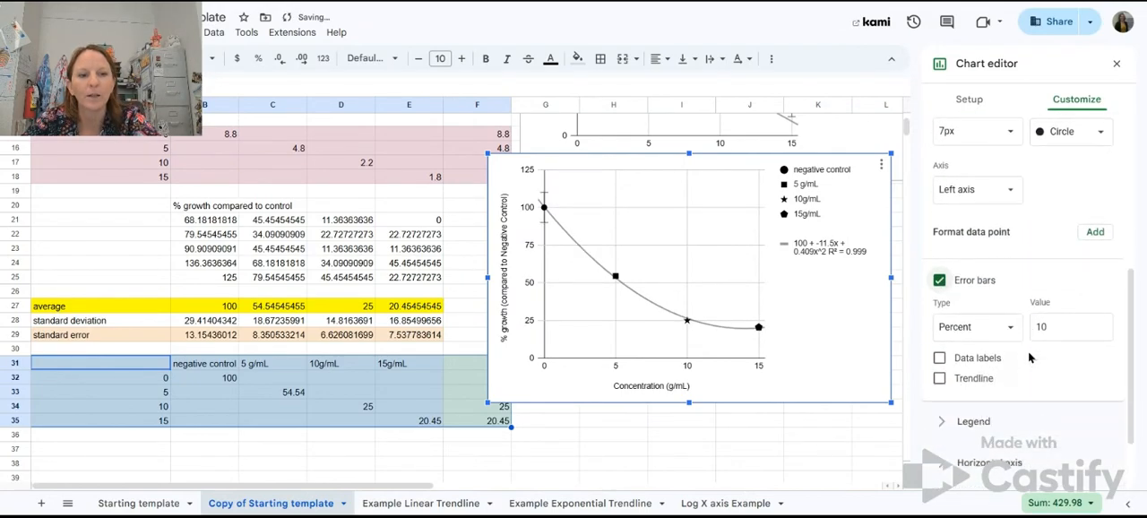
left_click(1010, 326)
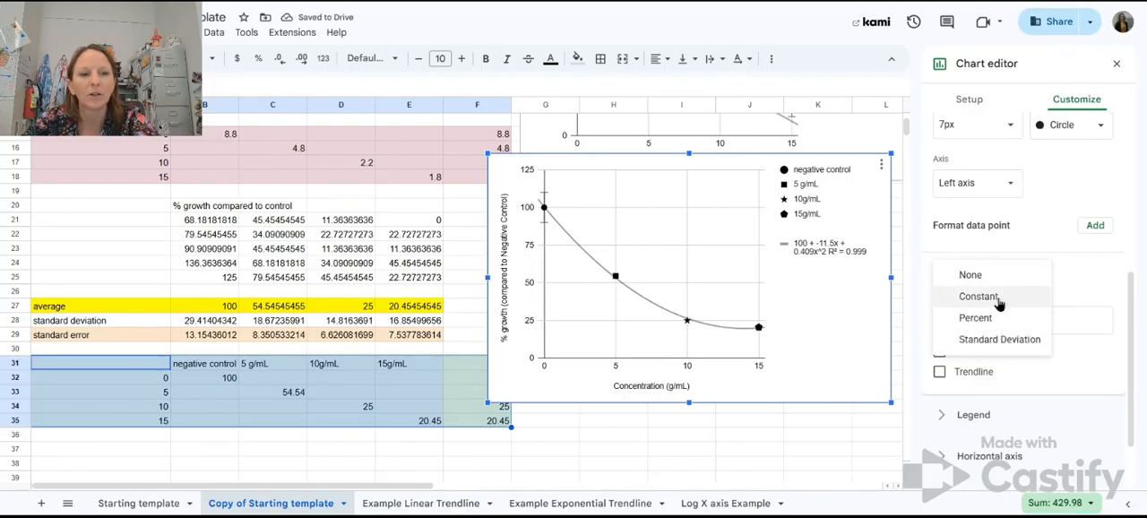
left_click(997, 296)
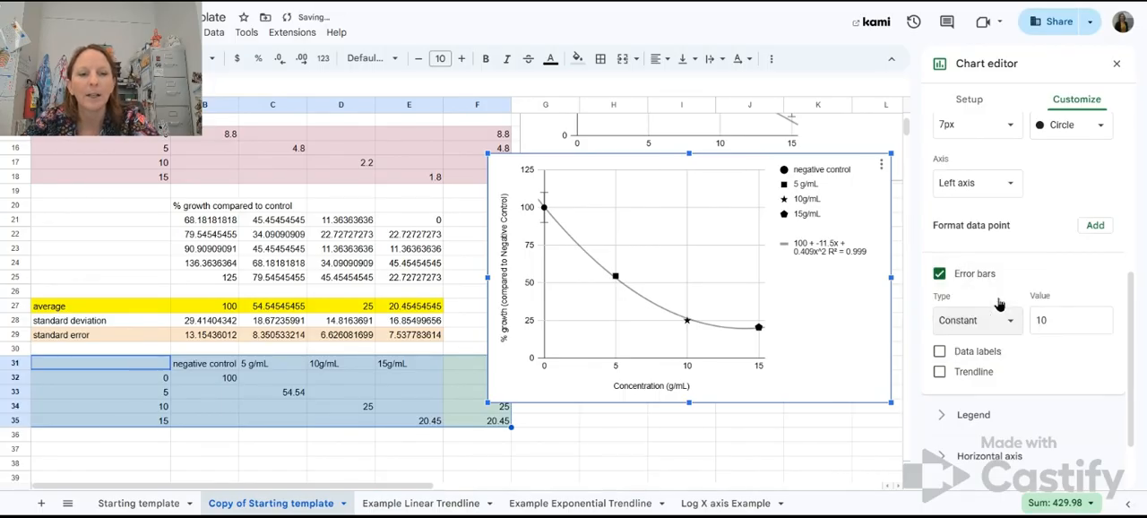
double_click(1056, 320)
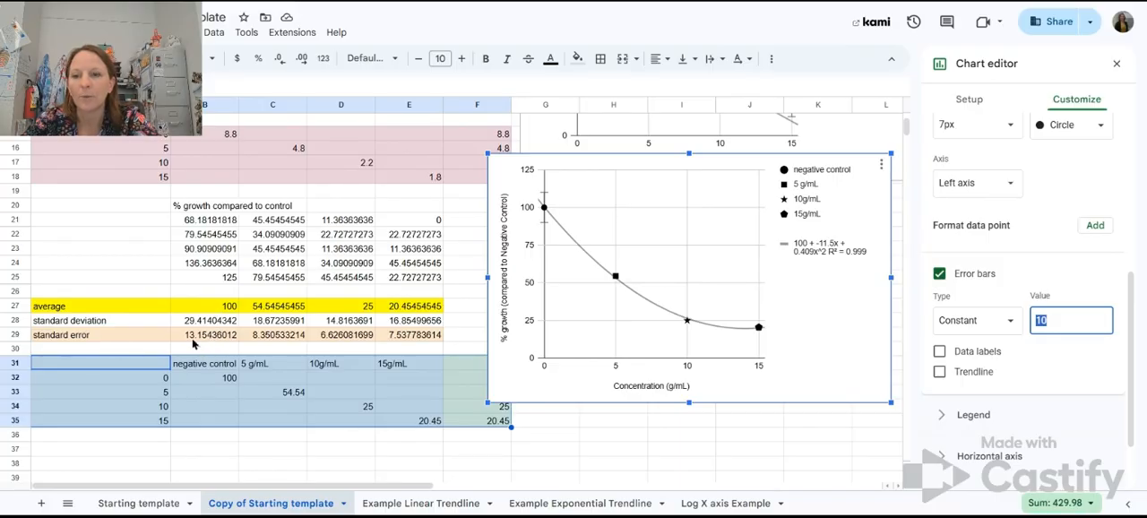
type("13.15")
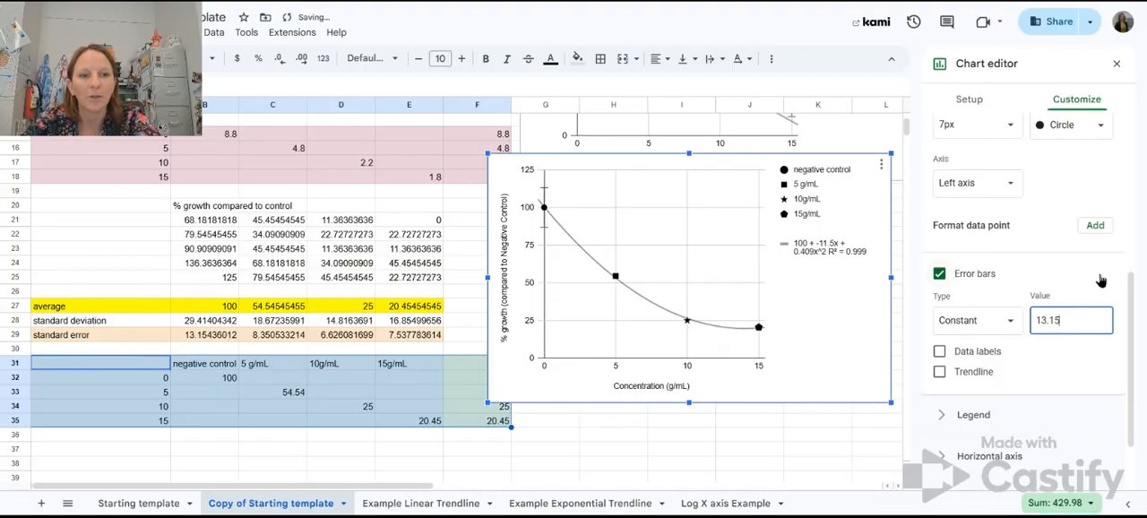
left_click(1108, 161)
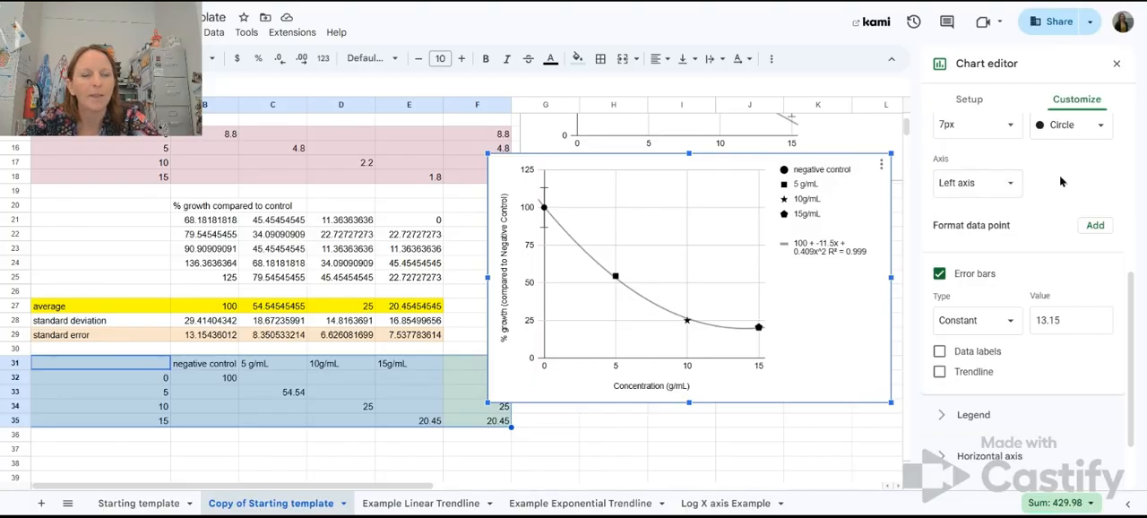
Step: Add error bars to the 5 g/mL series with type Constant and a value of 8.35
scroll(1059, 175, "up", 2)
scroll(1006, 150, "up", 1)
left_click(1013, 148)
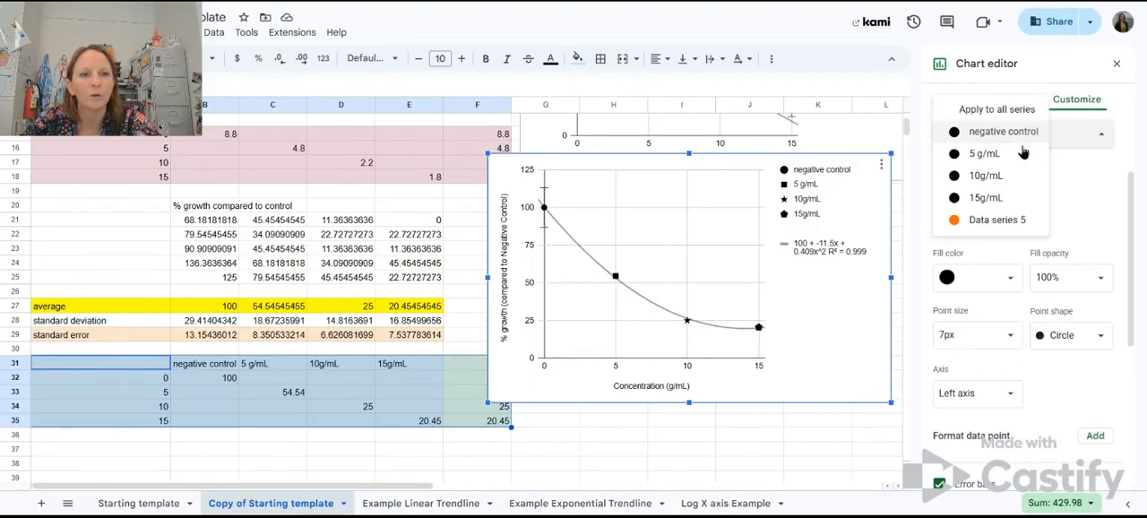
left_click(998, 154)
scroll(998, 157, "down", 2)
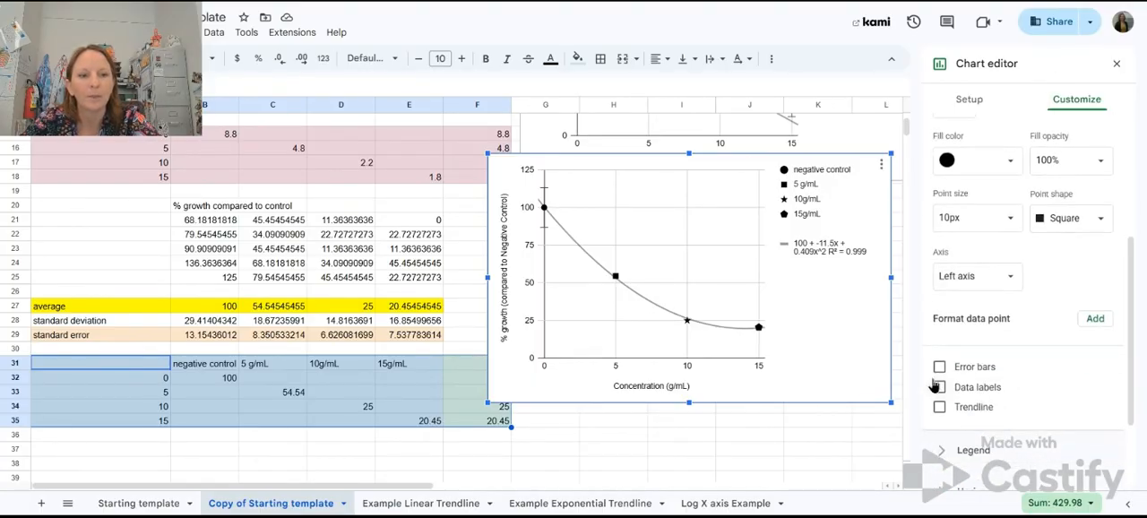
left_click(939, 366)
left_click(973, 414)
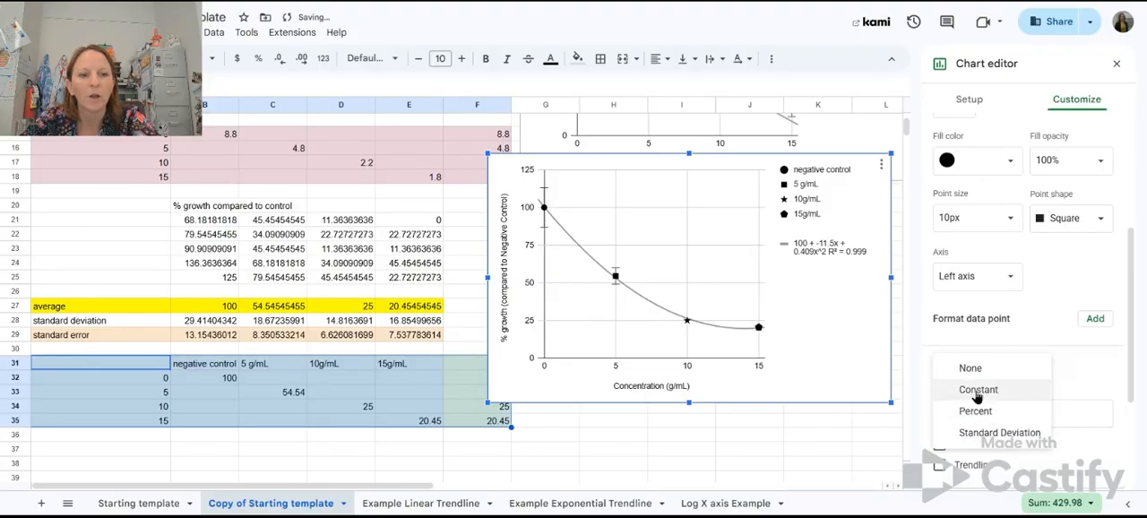
left_click(980, 392)
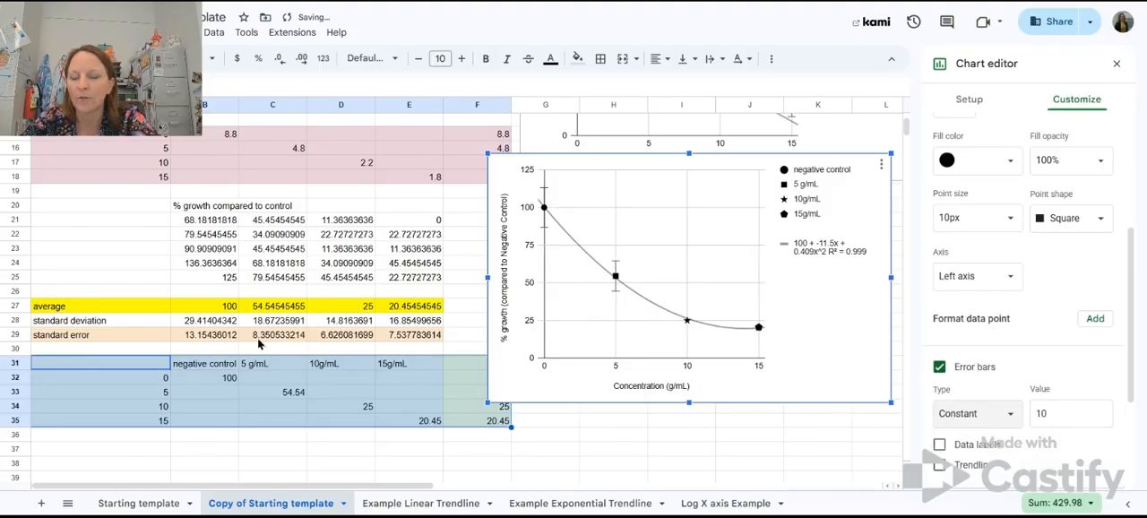
double_click(1054, 418)
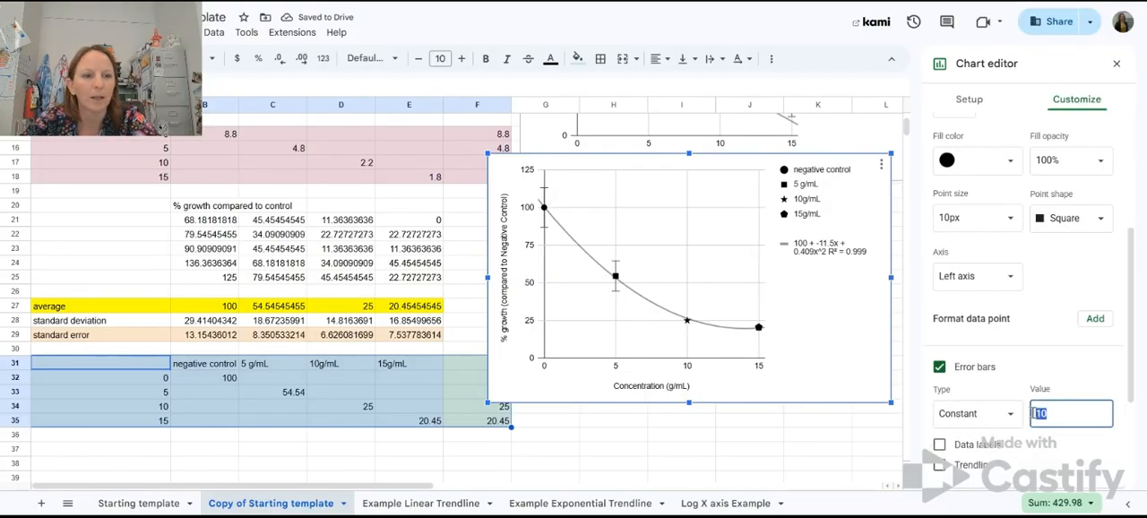
type("8.35")
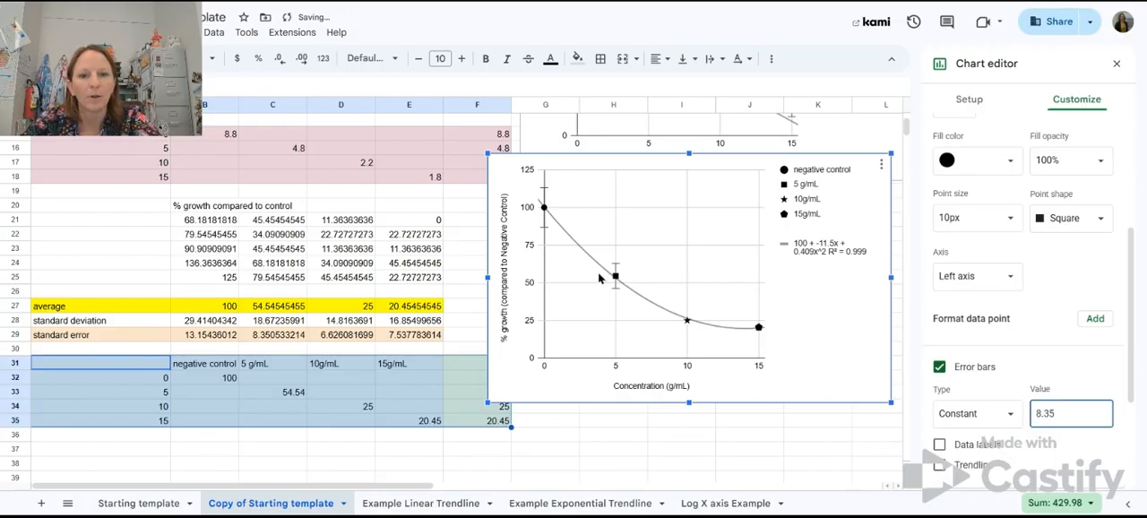
Step: Add error bars to the 10g/mL series with type Constant and a value of 6.63
scroll(1010, 140, "up", 1)
scroll(1010, 140, "up", 1)
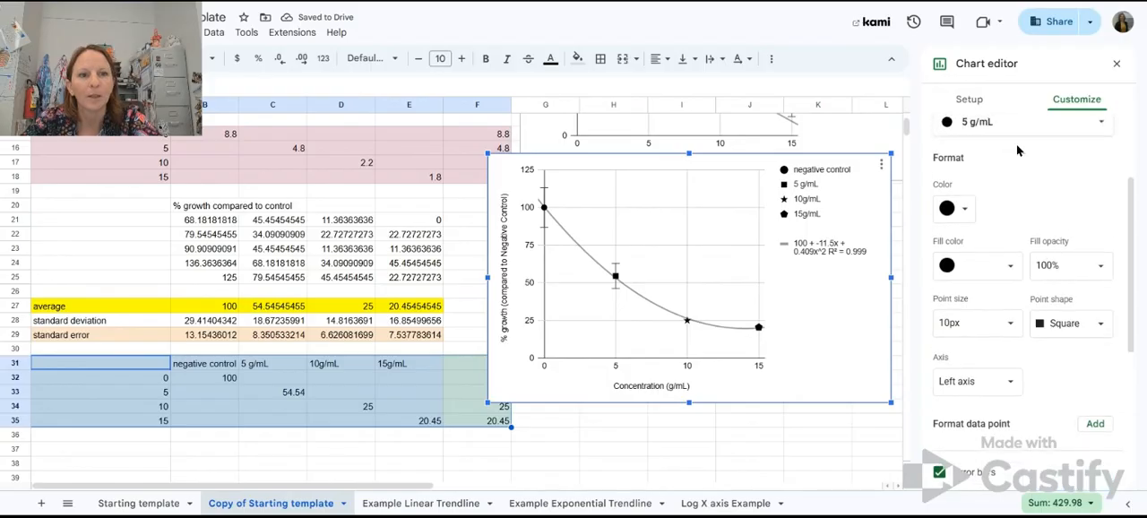
left_click(1018, 126)
left_click(1010, 146)
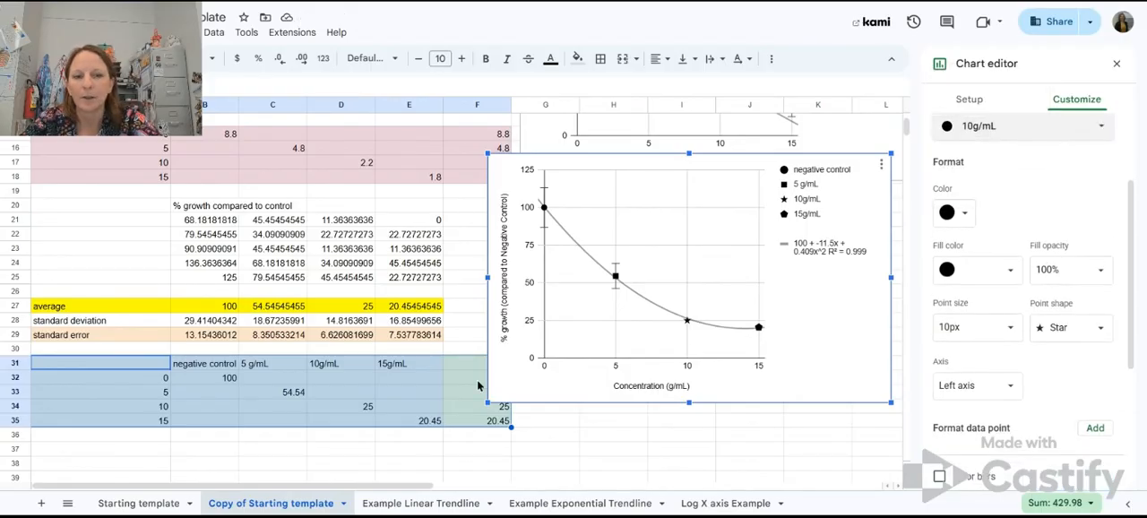
scroll(1101, 416, "down", 1)
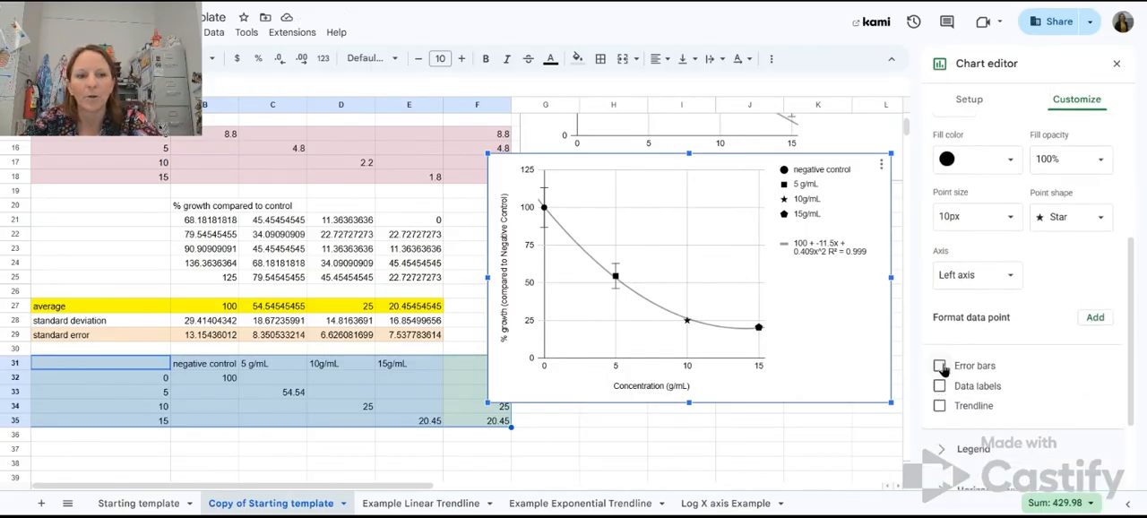
left_click(939, 366)
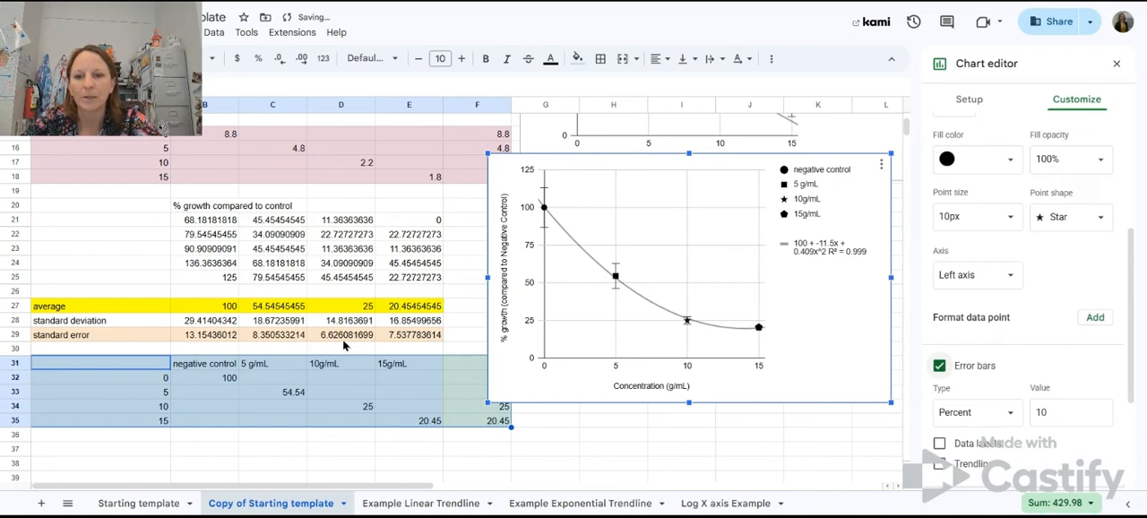
left_click(977, 411)
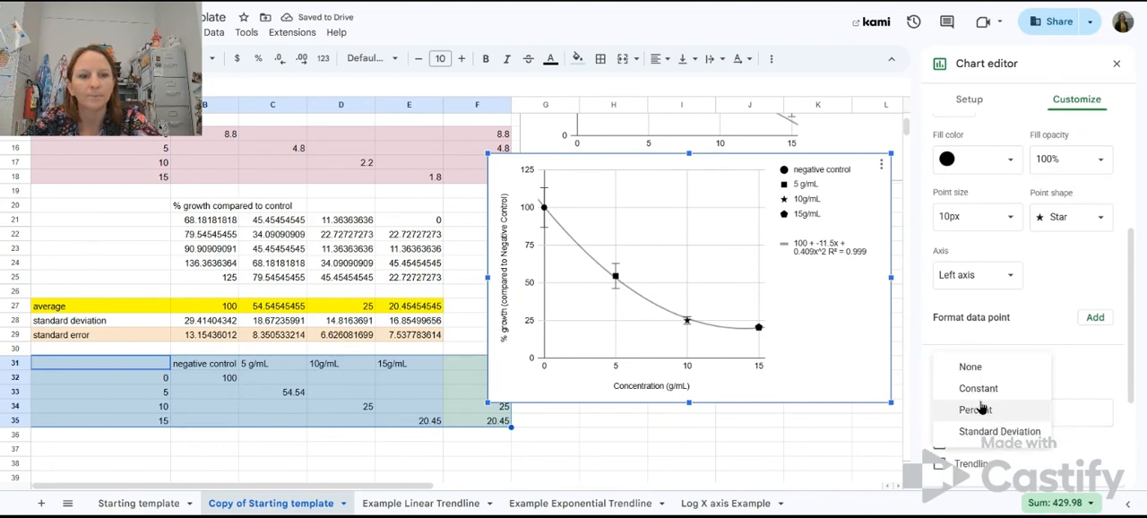
left_click(978, 388)
key("Tab")
type("6")
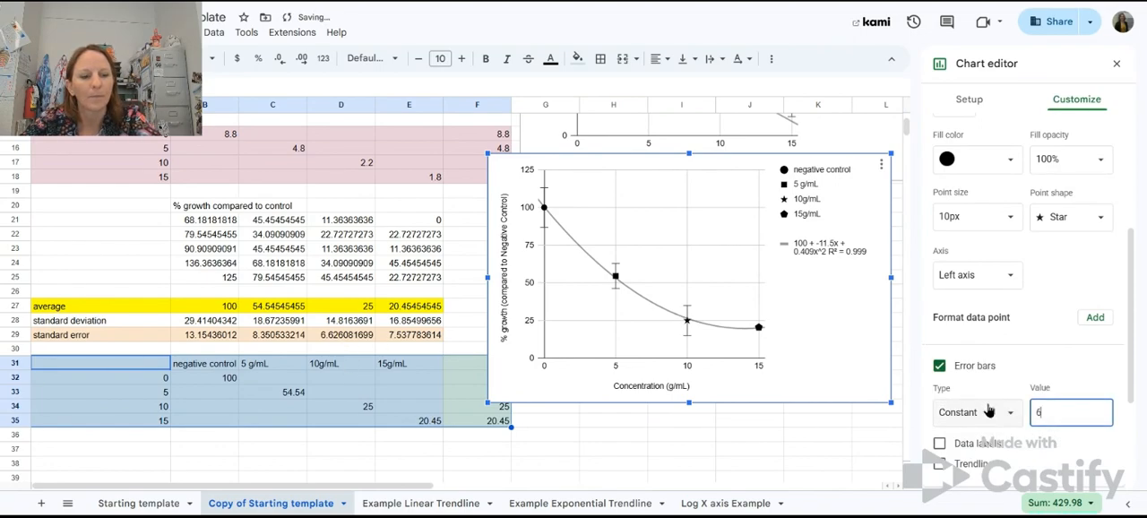
left_click(1110, 248)
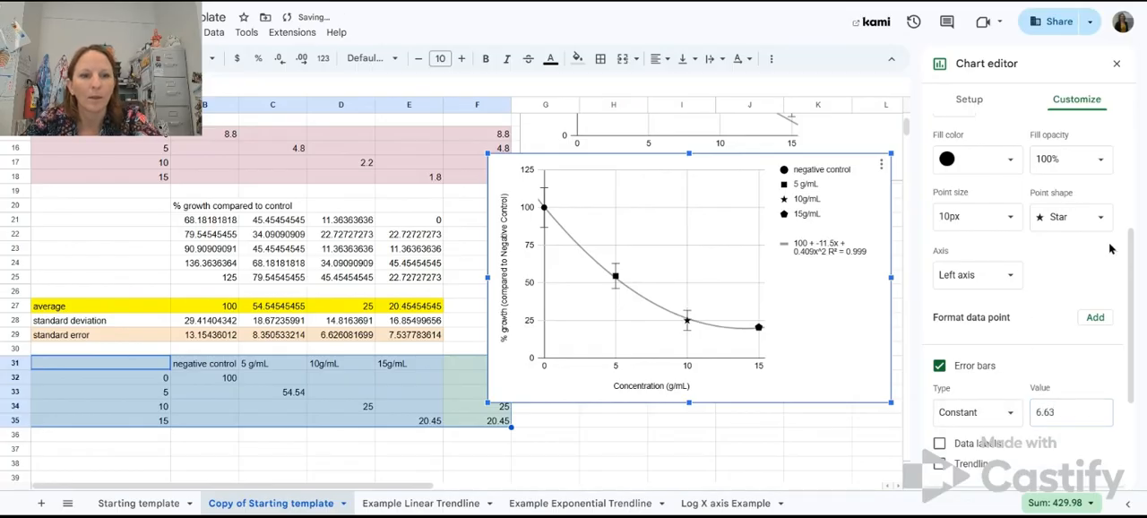
Step: Add error bars to the 15g/mL series with type Constant and a value of 7.54
scroll(1031, 179, "up", 1)
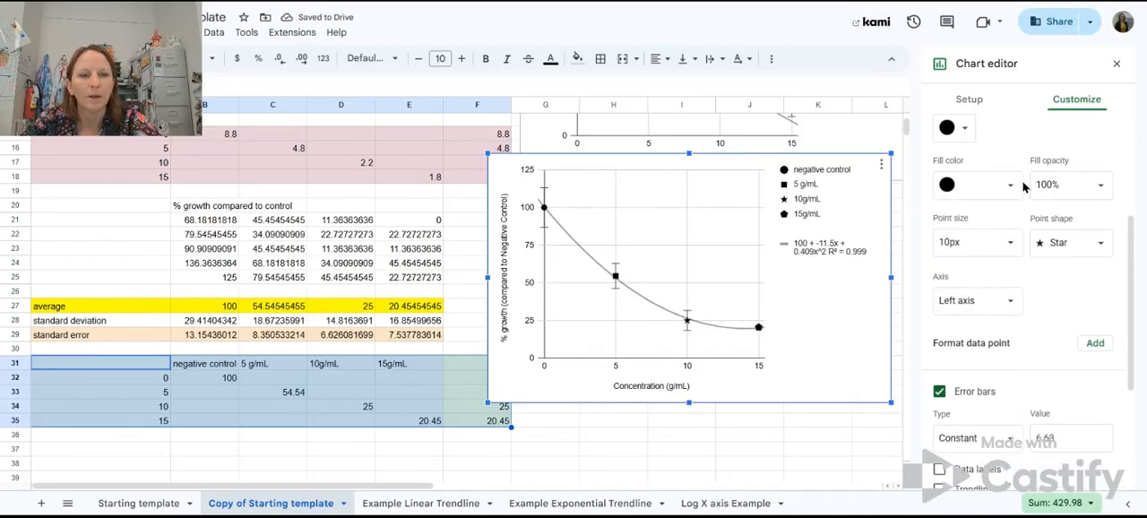
scroll(1049, 150, "up", 1)
left_click(1030, 133)
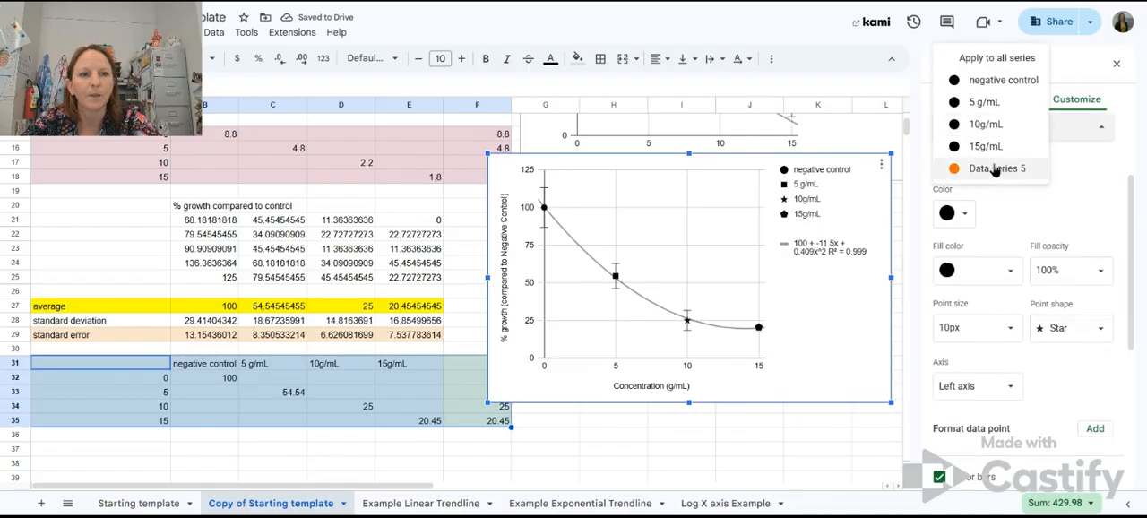
left_click(986, 147)
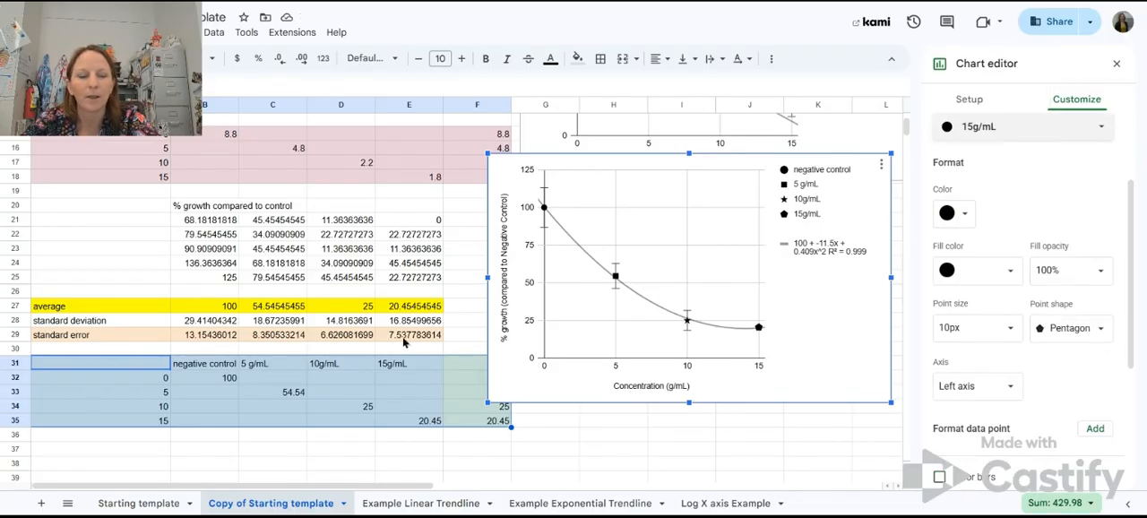
scroll(952, 340, "down", 1)
left_click(940, 394)
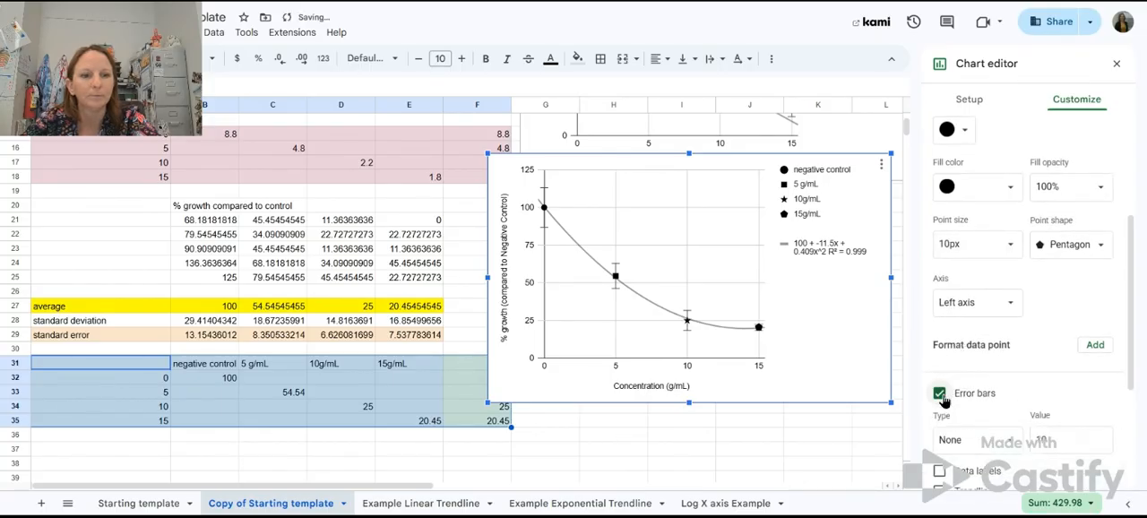
scroll(950, 399, "down", 1)
left_click(977, 387)
left_click(984, 354)
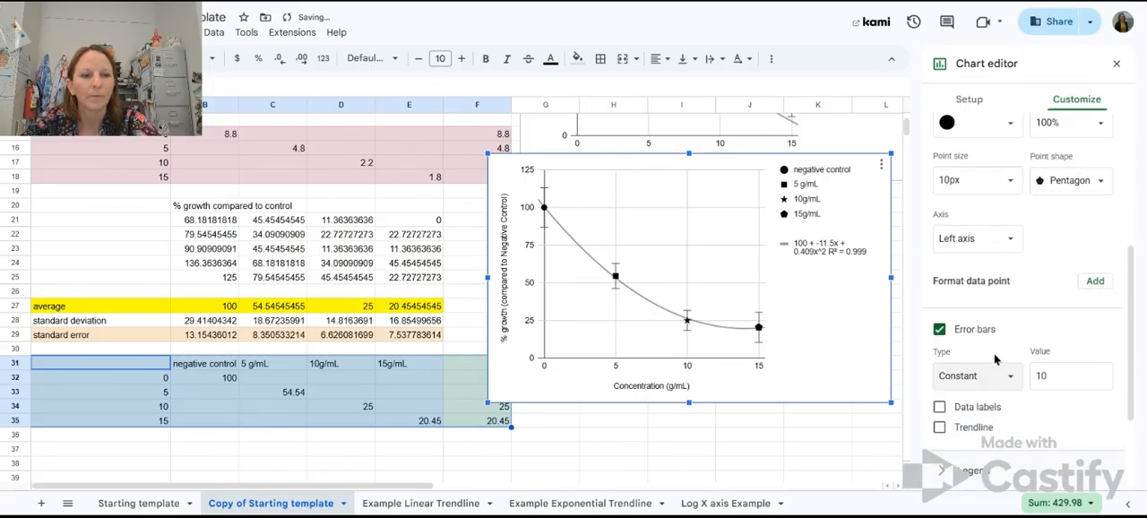
key("Tab")
type("7")
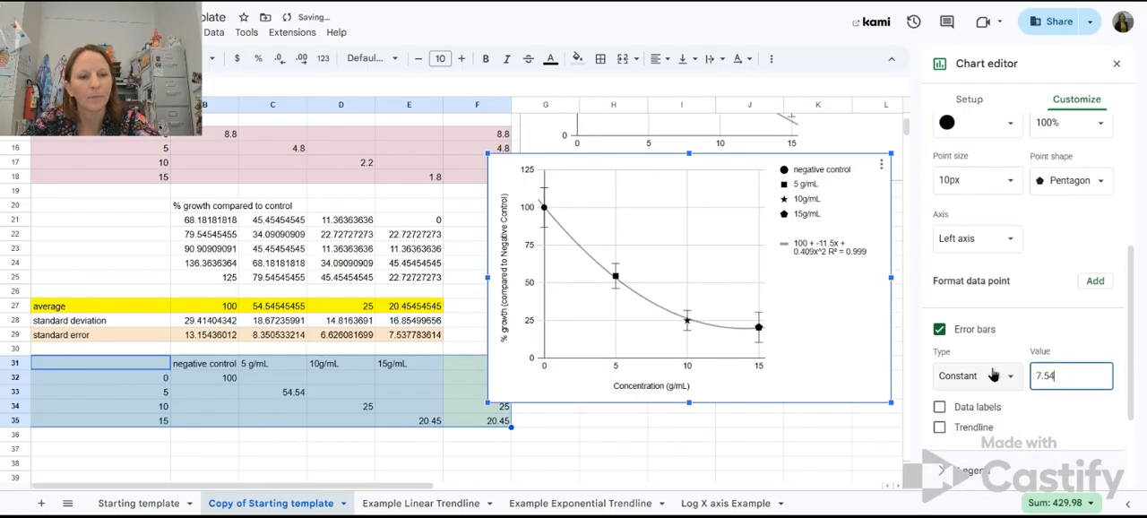
left_click(1094, 237)
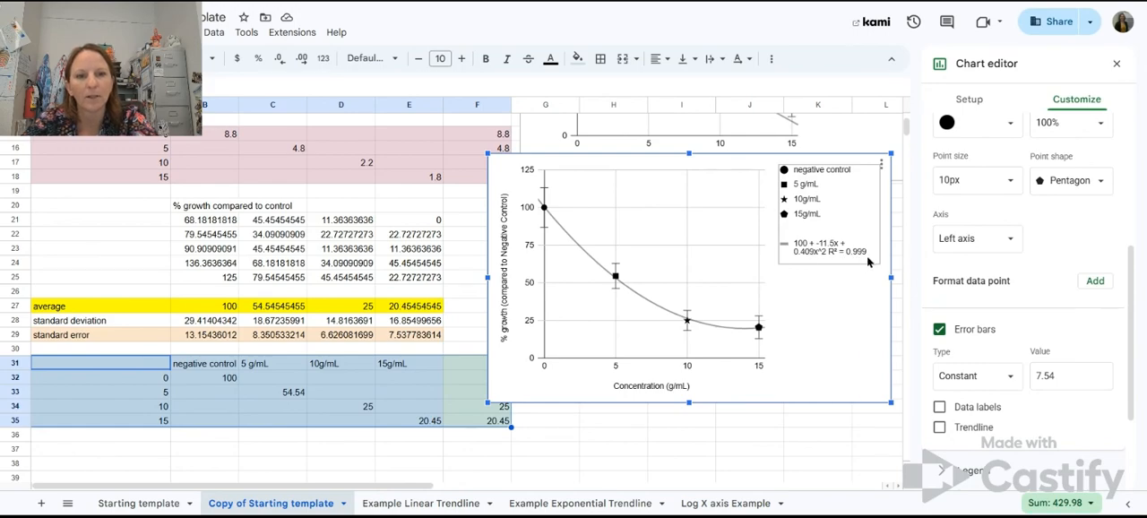
Step: Set the chart title to "Dose Response (as % of negative Control)"
scroll(952, 150, "up", 3)
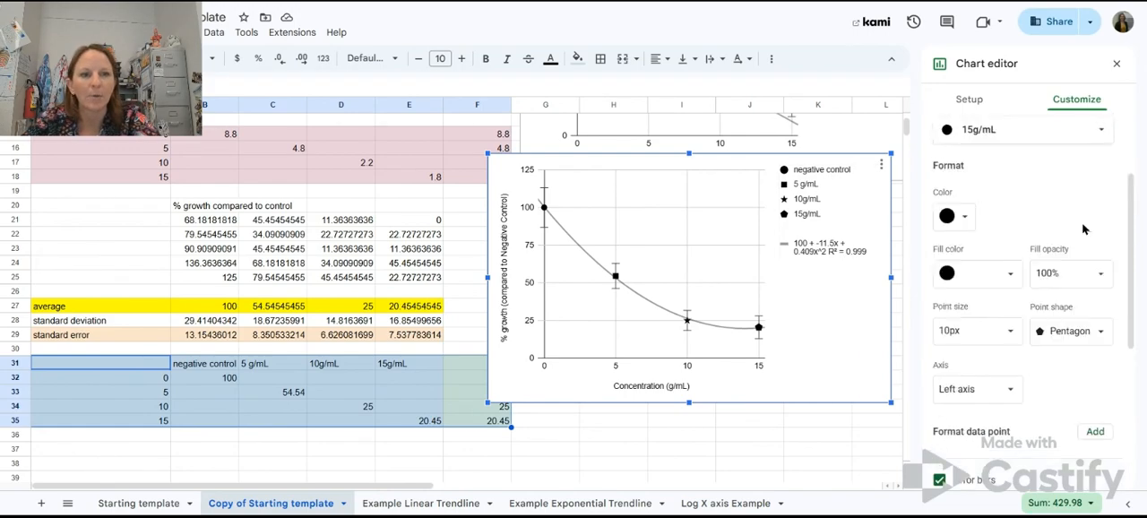
left_click(953, 172)
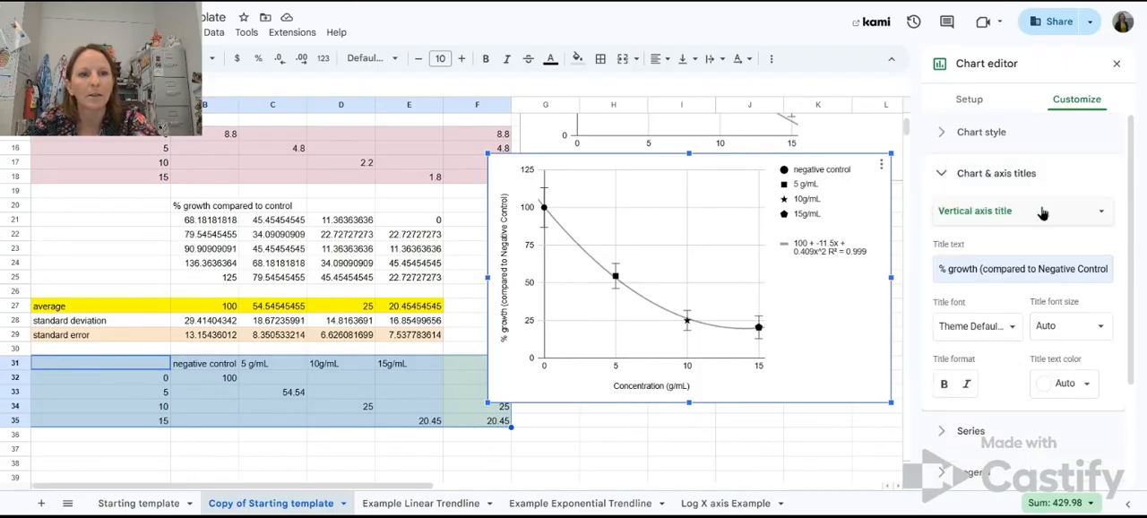
left_click(1064, 221)
left_click(999, 145)
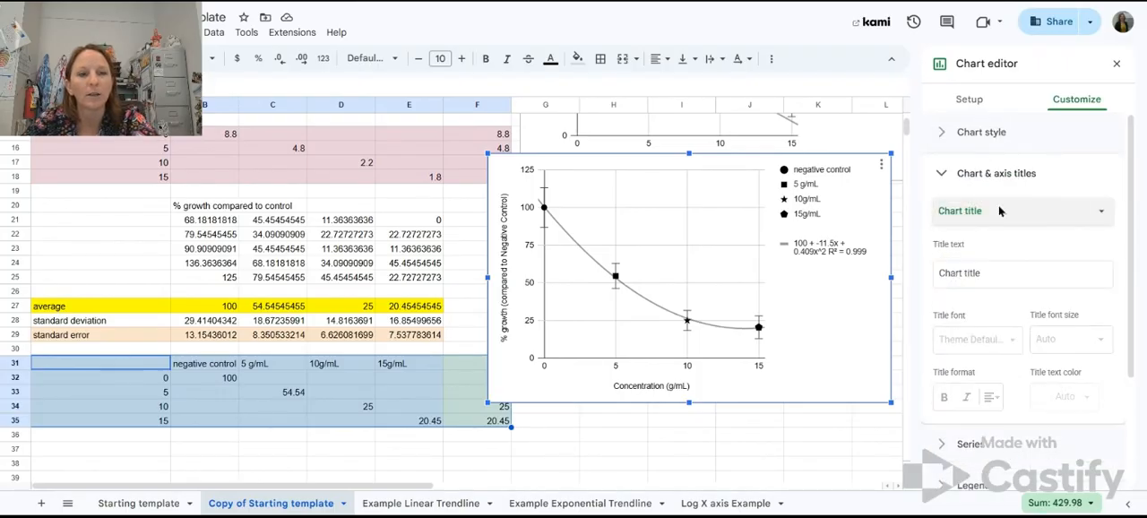
left_click(984, 275)
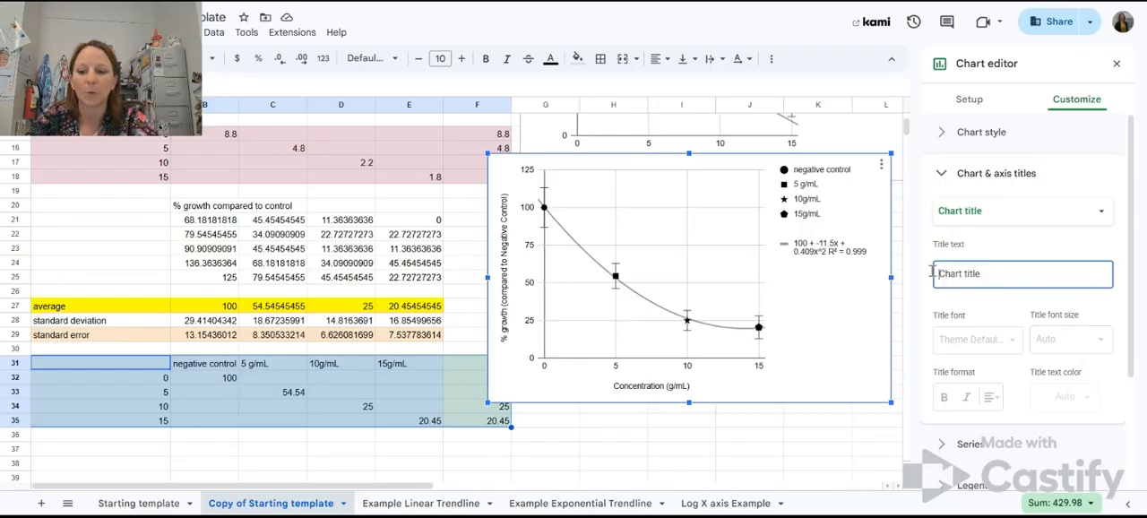
type("Dose Response (as")
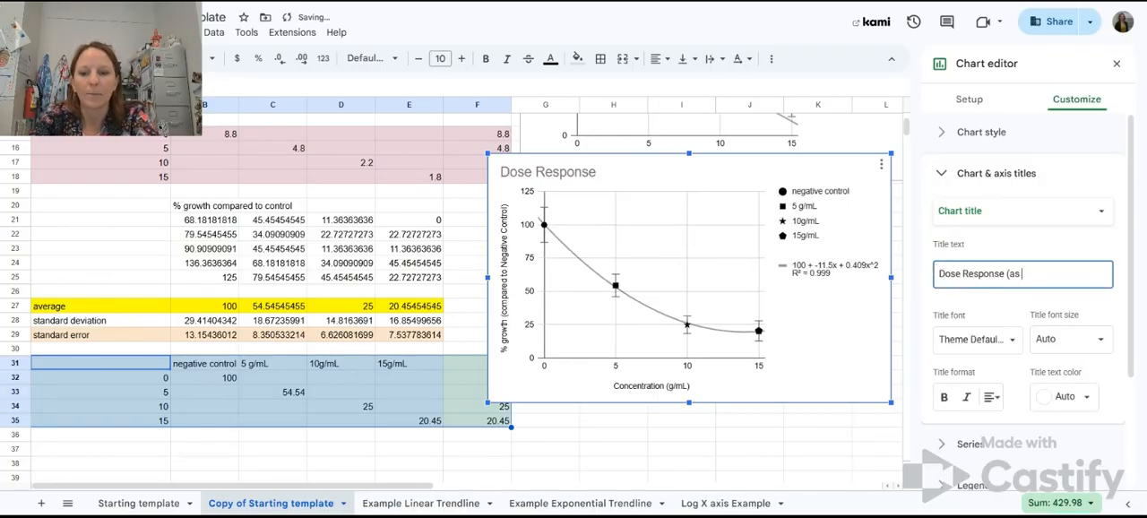
type(" % of negative ontrol")
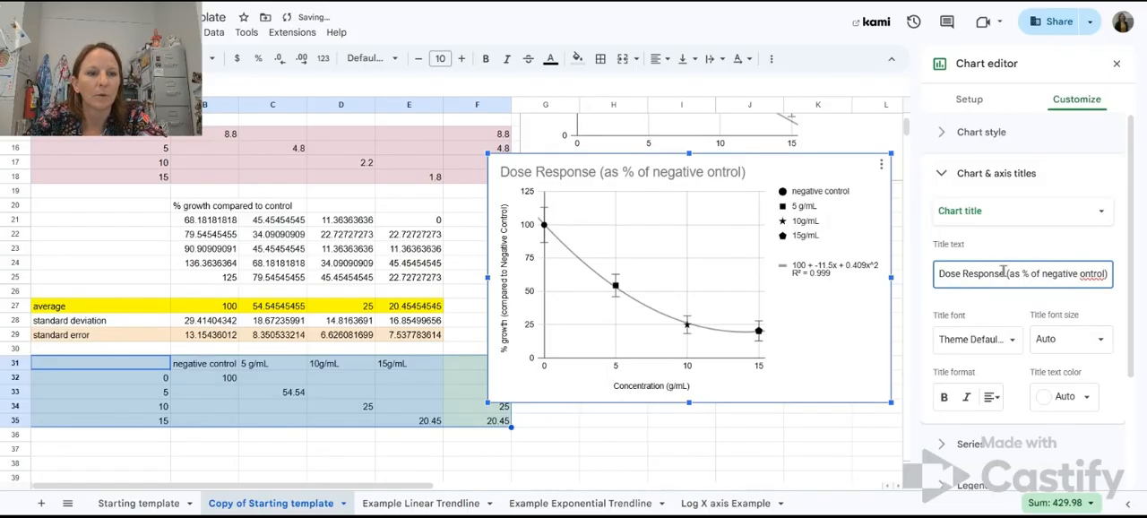
type("C")
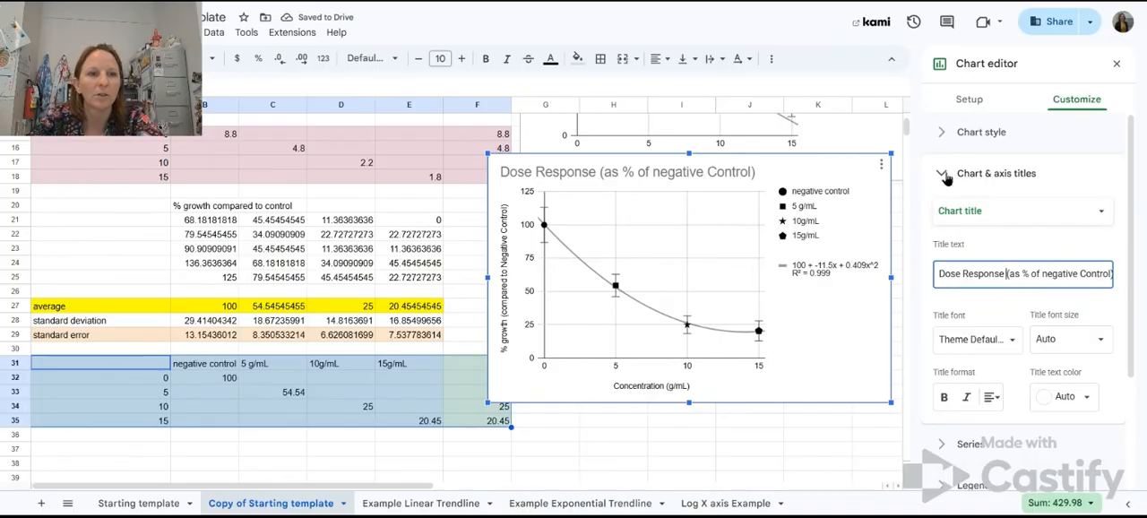
left_click(1121, 249)
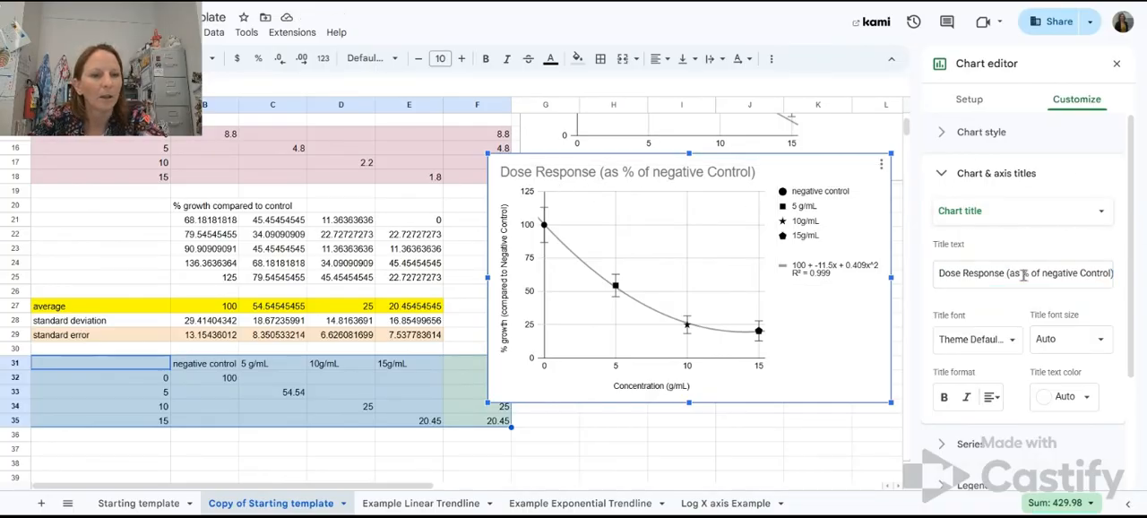
scroll(1044, 299, "down", 3)
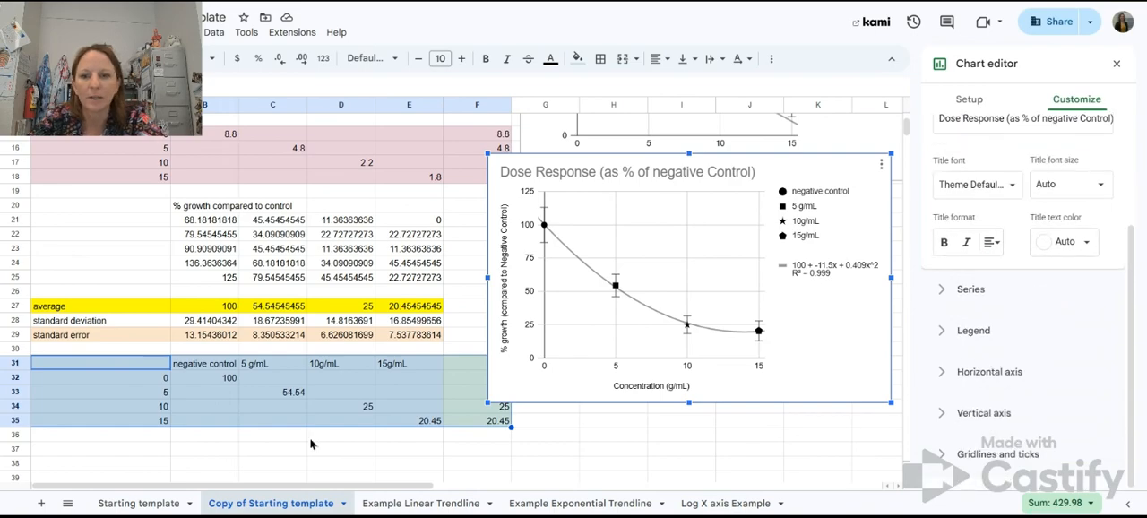